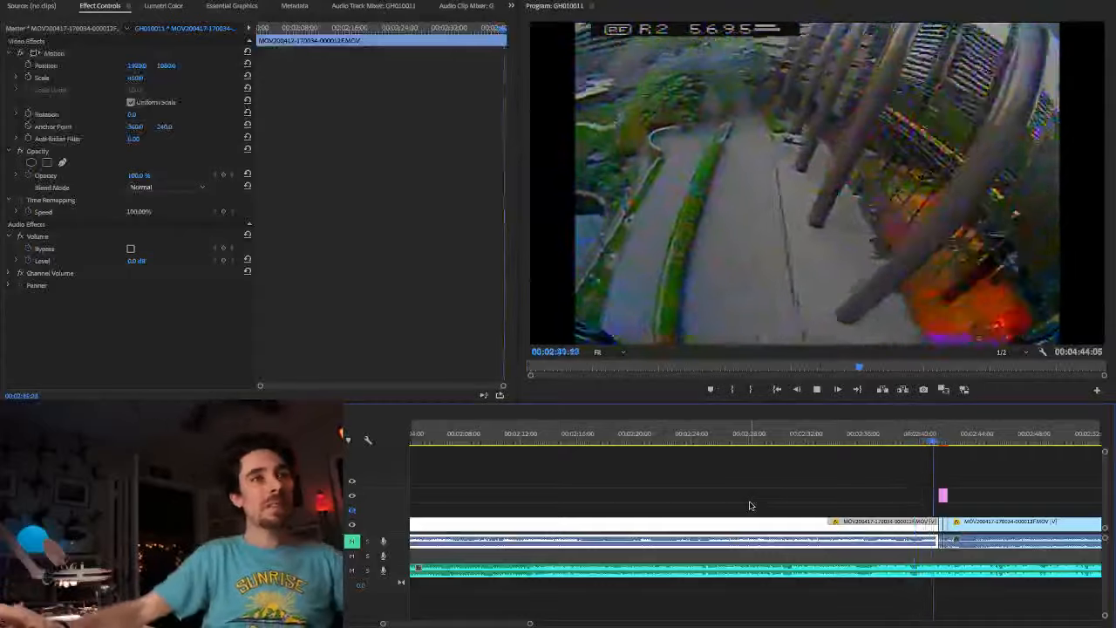
{"action": "key", "text": "space"}
{"action": "left_click", "coordinate": [486, 443]}
{"action": "key", "text": "space"}
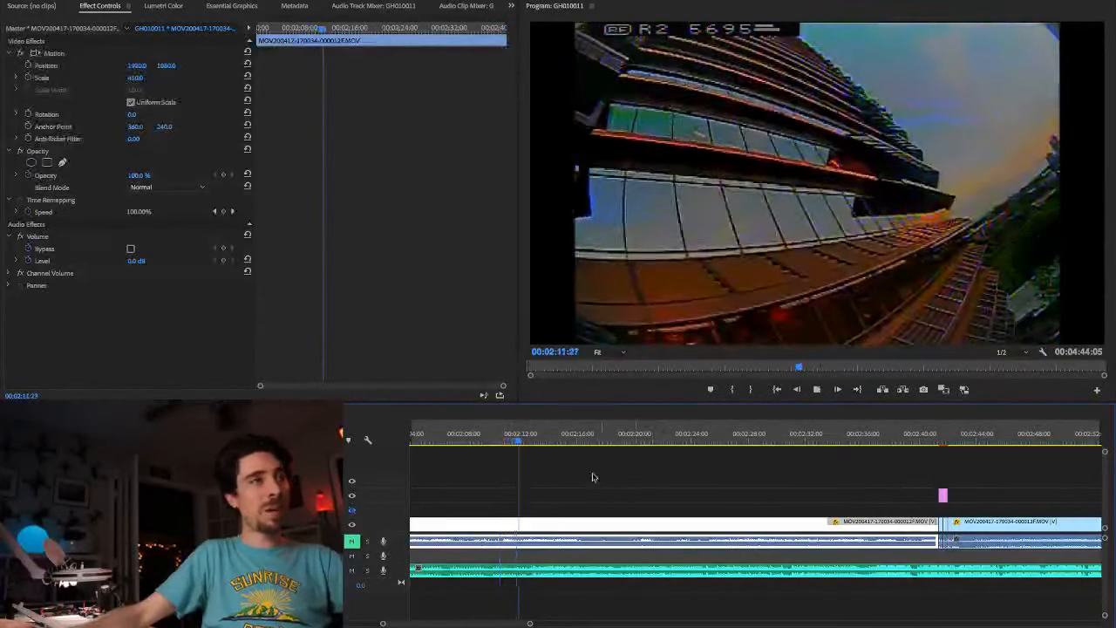
{"action": "scroll", "coordinate": [577, 495], "scroll_direction": "down", "scroll_amount": 6}
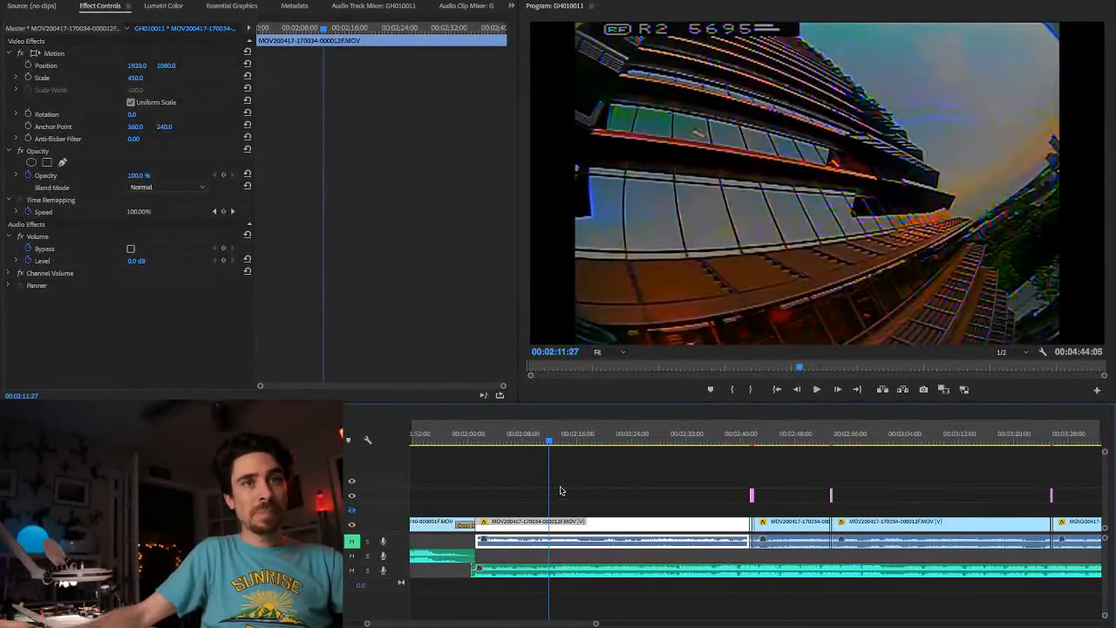
{"action": "scroll", "coordinate": [536, 490], "scroll_direction": "down", "scroll_amount": 2}
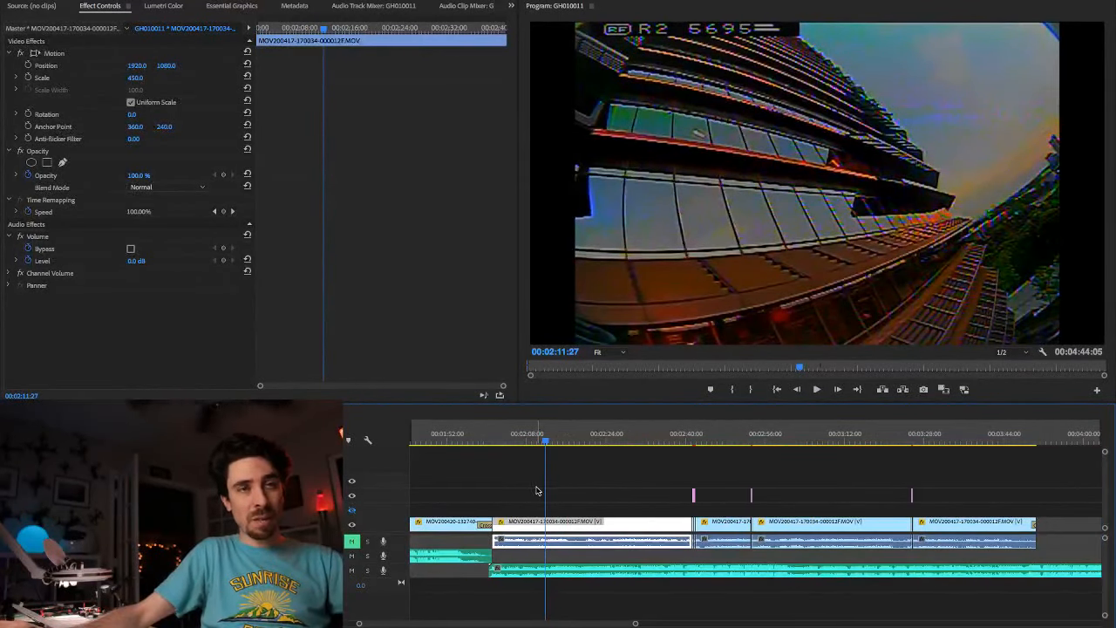
{"action": "scroll", "coordinate": [549, 485], "scroll_direction": "up", "scroll_amount": 6}
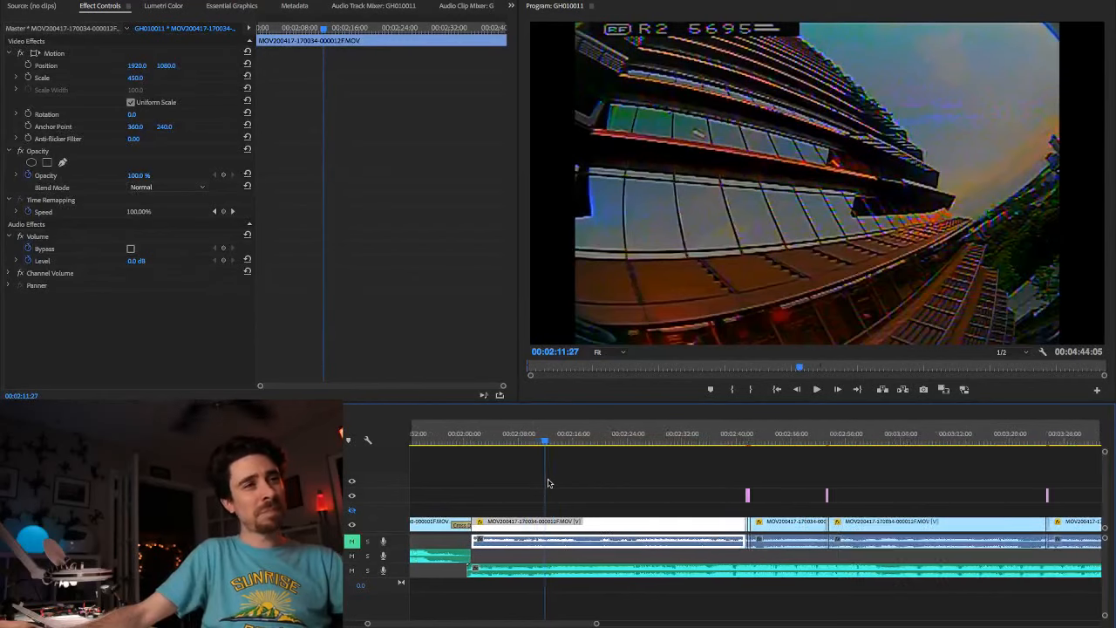
{"action": "scroll", "coordinate": [546, 482], "scroll_direction": "up", "scroll_amount": 2}
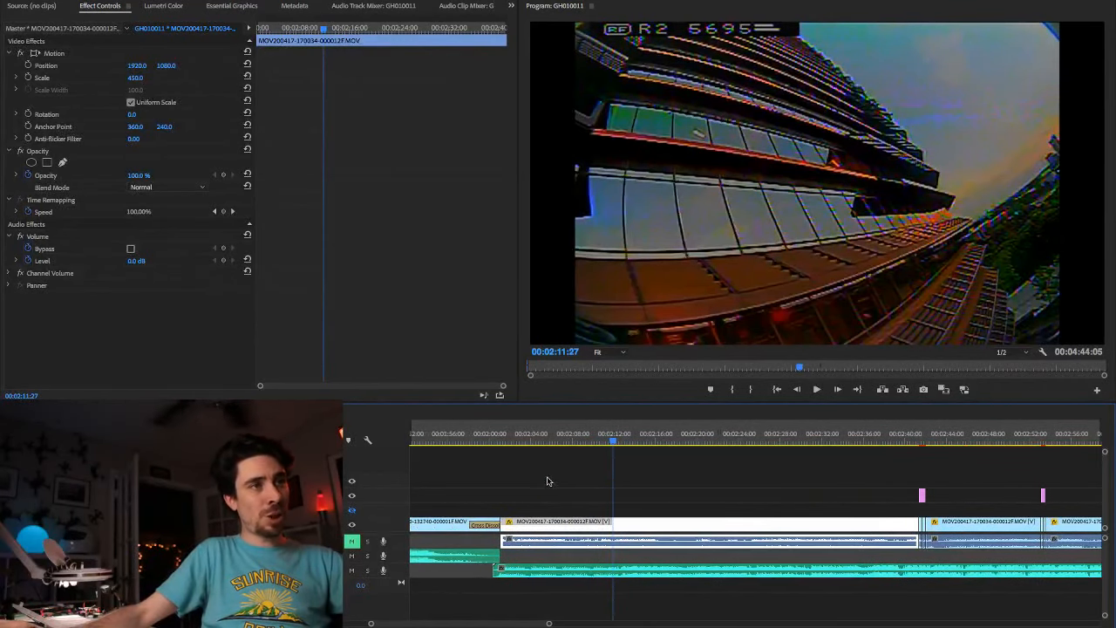
{"action": "left_click", "coordinate": [507, 444]}
{"action": "key", "text": "space"}
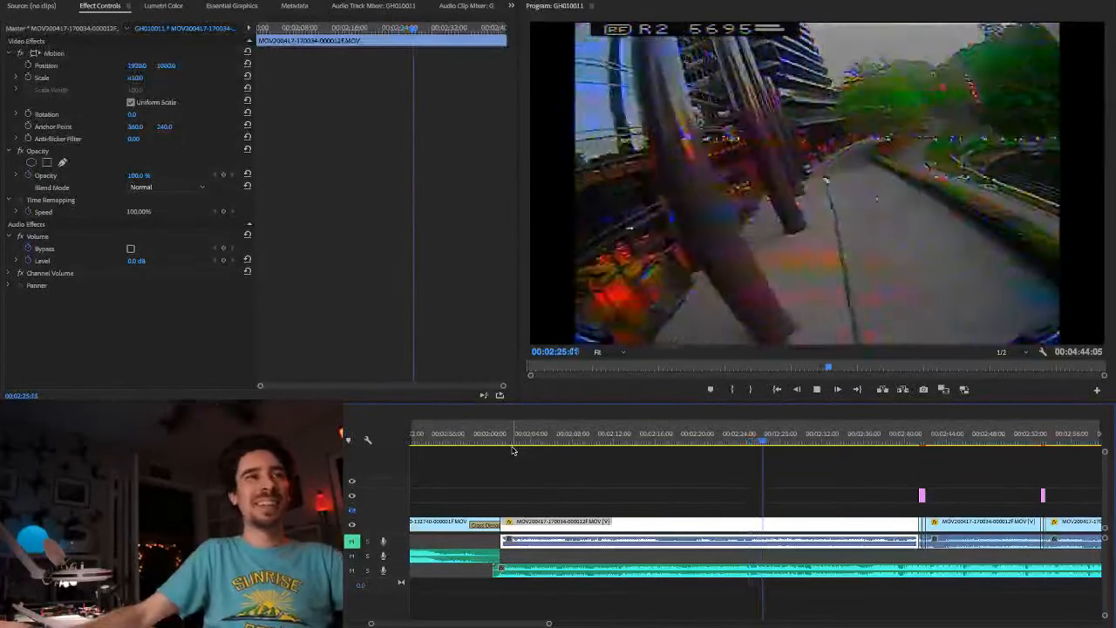
Step: Replay the dive over the building roof from about 00:02:23 to find the cut point
{"action": "left_click", "coordinate": [735, 445]}
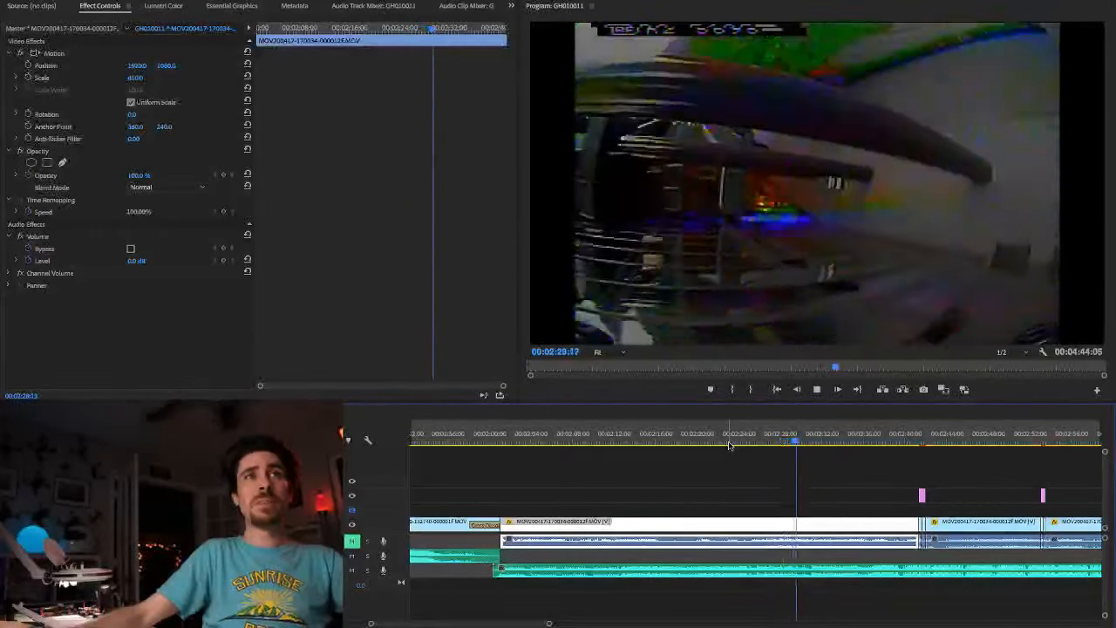
{"action": "left_click", "coordinate": [729, 445]}
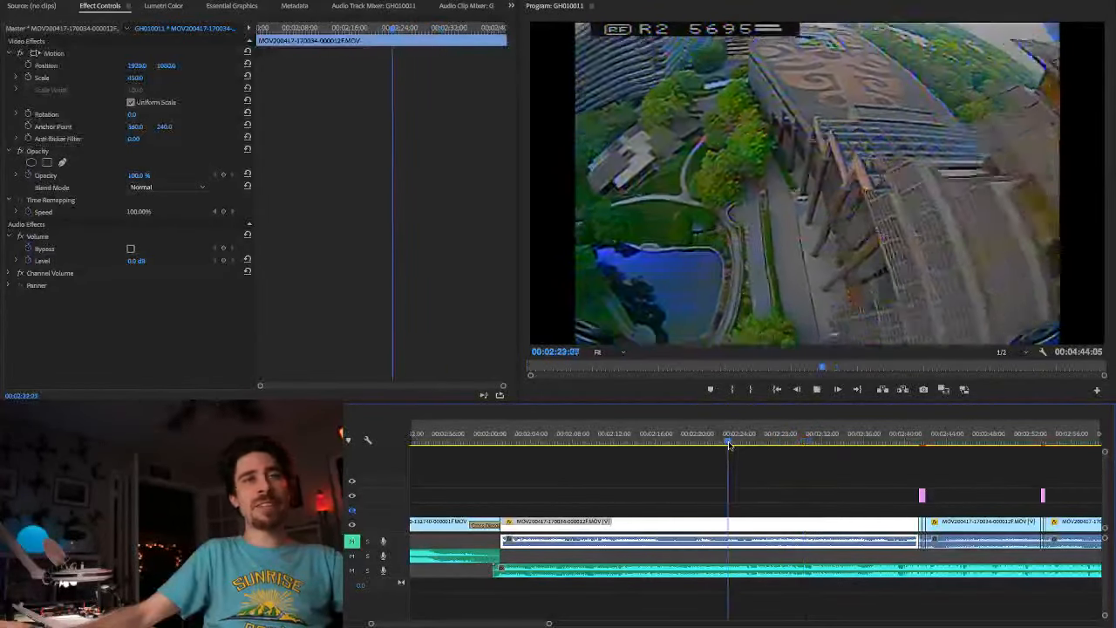
{"action": "key", "text": "space"}
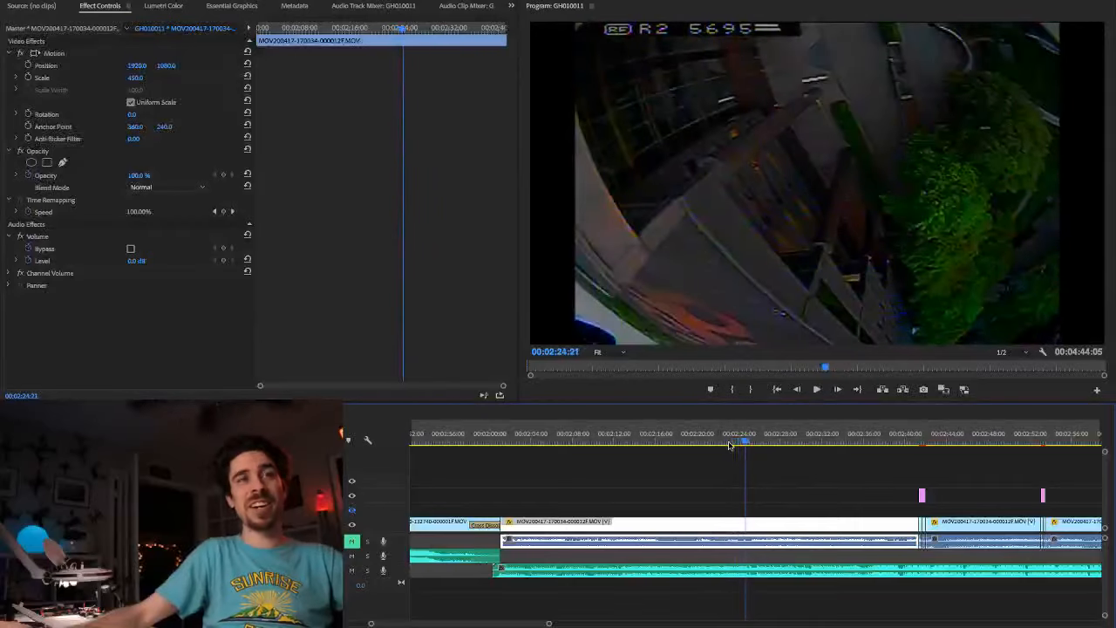
{"action": "key", "text": "space"}
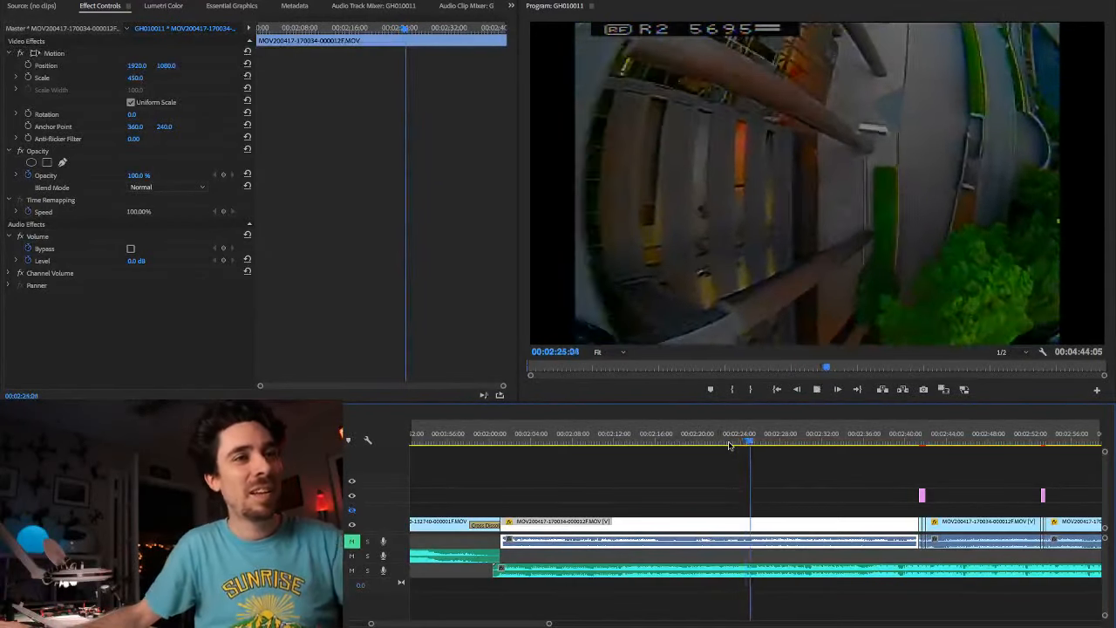
{"action": "left_click", "coordinate": [730, 445]}
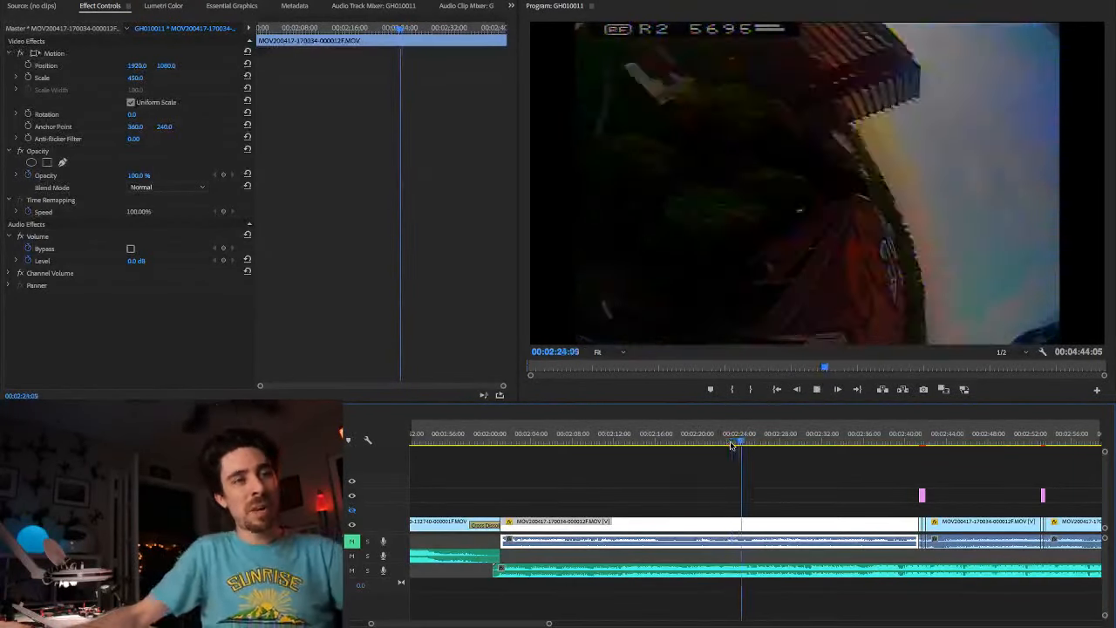
{"action": "key", "text": "space"}
{"action": "key", "text": "Left"}
{"action": "key", "text": "Left"}
{"action": "key", "text": "Left"}
{"action": "key", "text": "Left"}
{"action": "key", "text": "Left"}
{"action": "key", "text": "Left"}
{"action": "key", "text": "Left"}
{"action": "key", "text": "Left"}
{"action": "key", "text": "Left"}
{"action": "key", "text": "Left"}
{"action": "key", "text": "Left"}
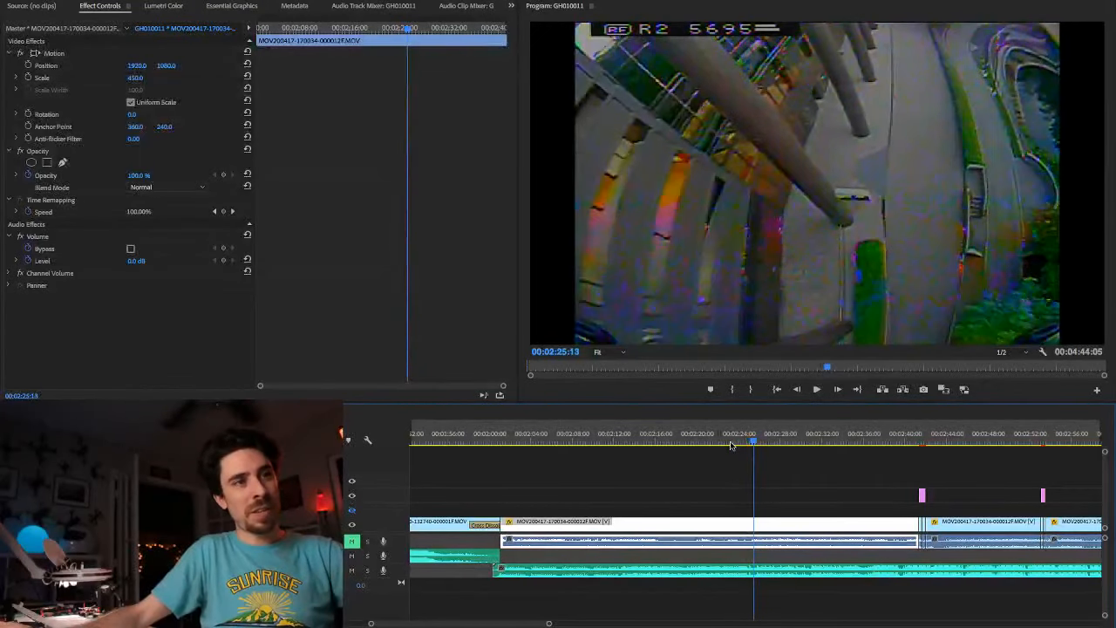
{"action": "key", "text": "Left"}
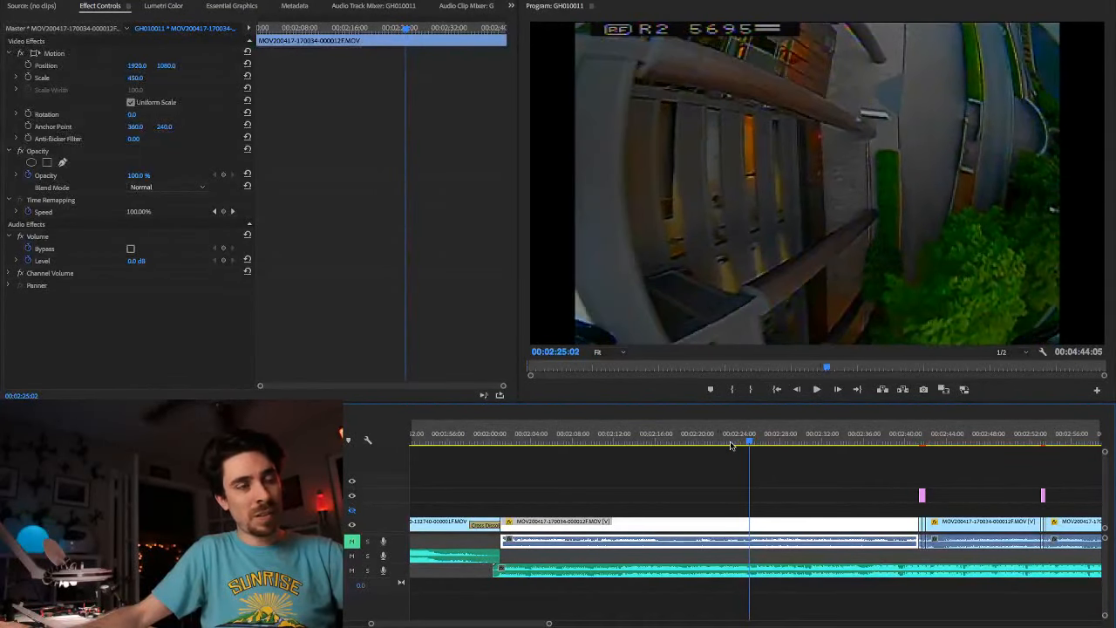
{"action": "key", "text": "Left"}
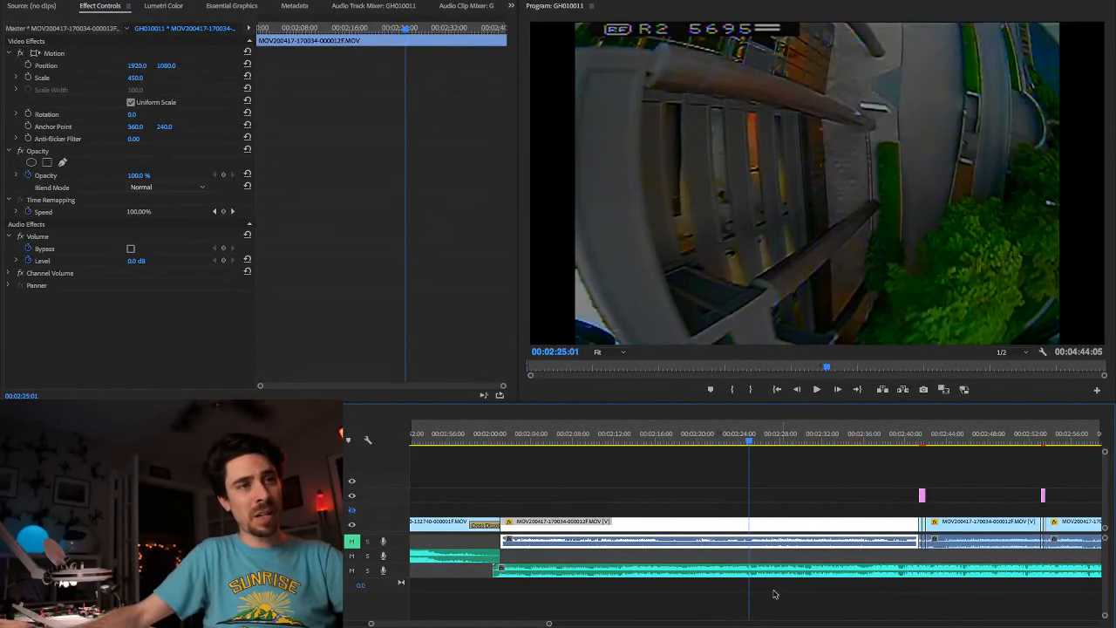
{"action": "scroll", "coordinate": [741, 560], "scroll_direction": "up", "scroll_amount": 2}
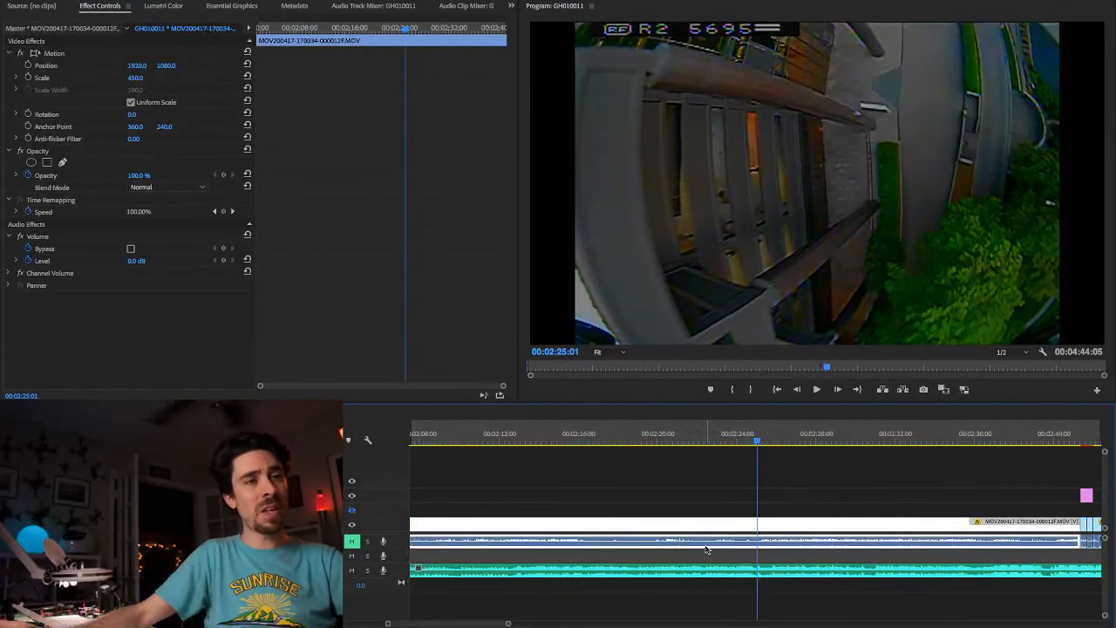
{"action": "scroll", "coordinate": [745, 538], "scroll_direction": "right", "scroll_amount": 2}
{"action": "scroll", "coordinate": [673, 538], "scroll_direction": "up", "scroll_amount": 3}
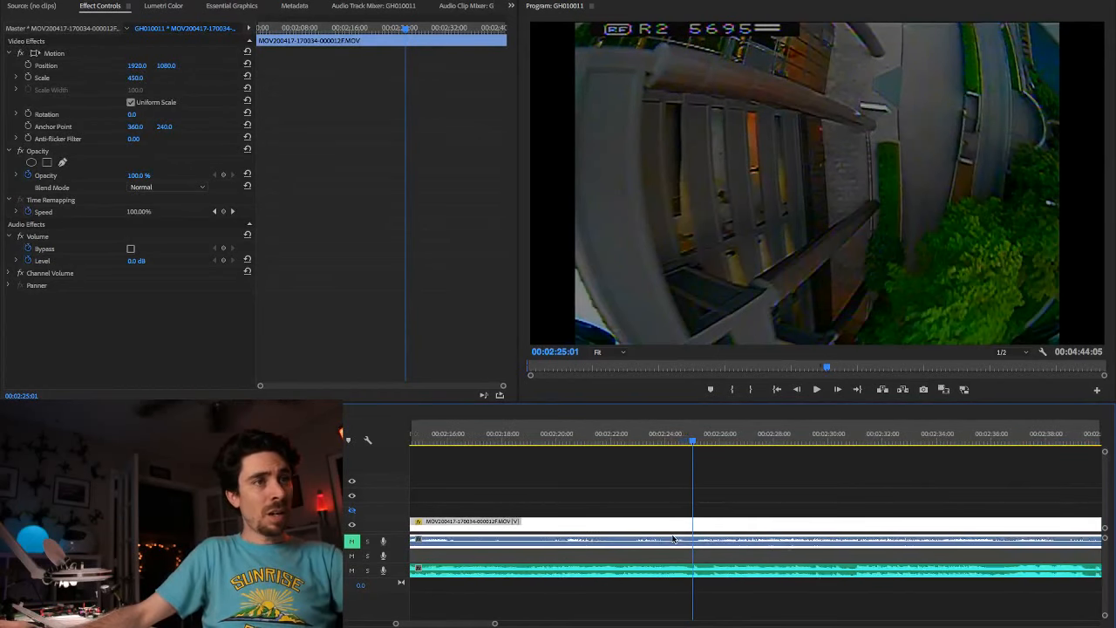
{"action": "scroll", "coordinate": [674, 538], "scroll_direction": "right", "scroll_amount": 3}
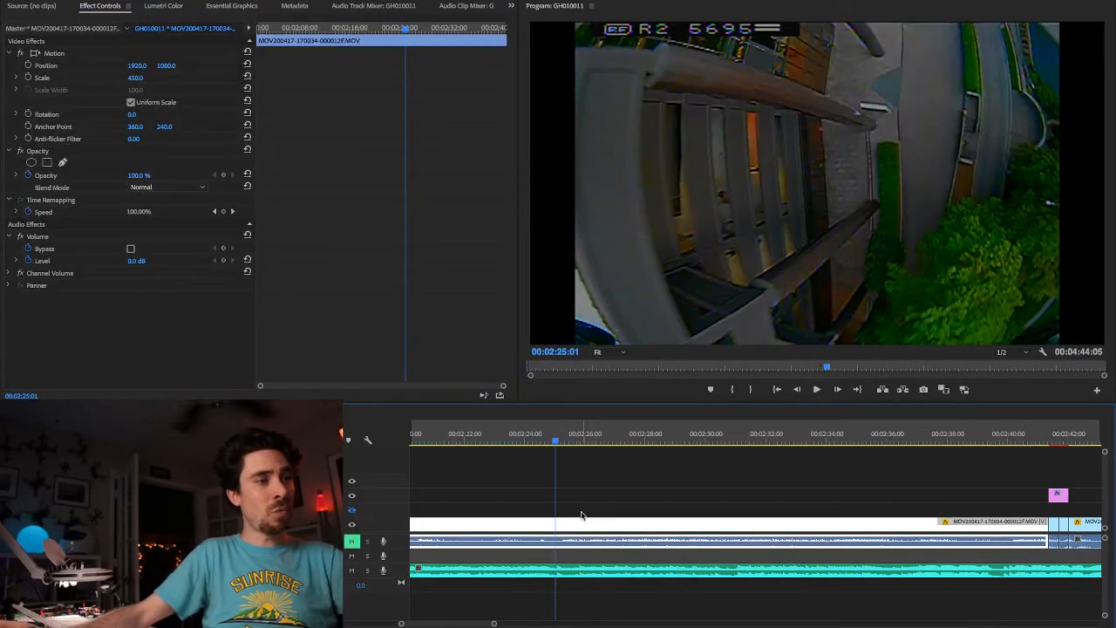
{"action": "left_click", "coordinate": [558, 528]}
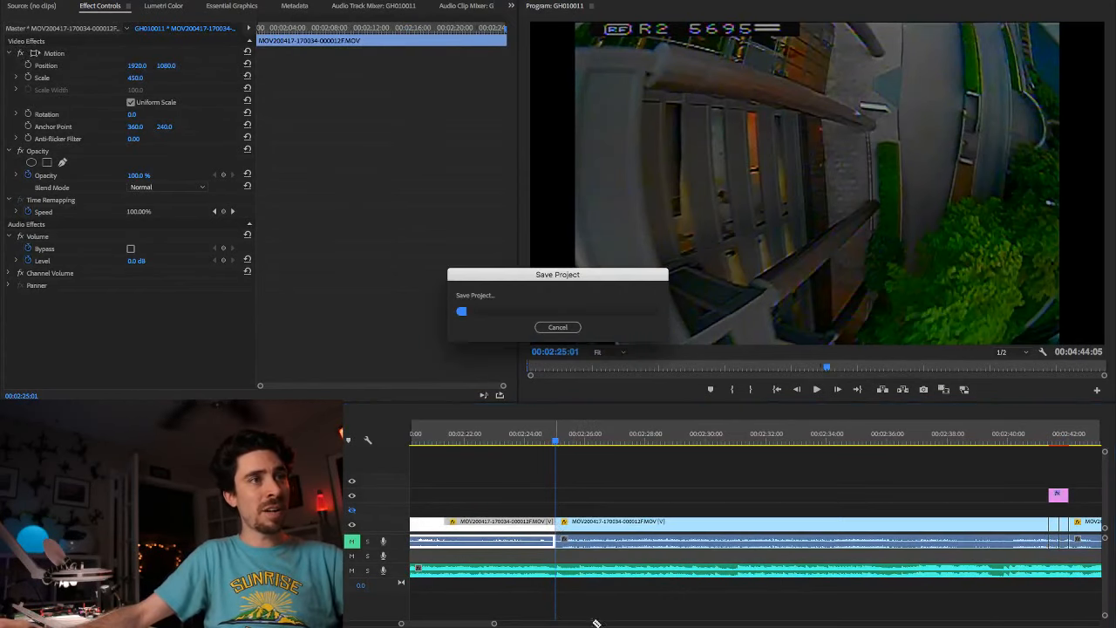
Step: Play the footage after the new cut, and replay the lead-in from about 00:02:22
{"action": "key", "text": "space"}
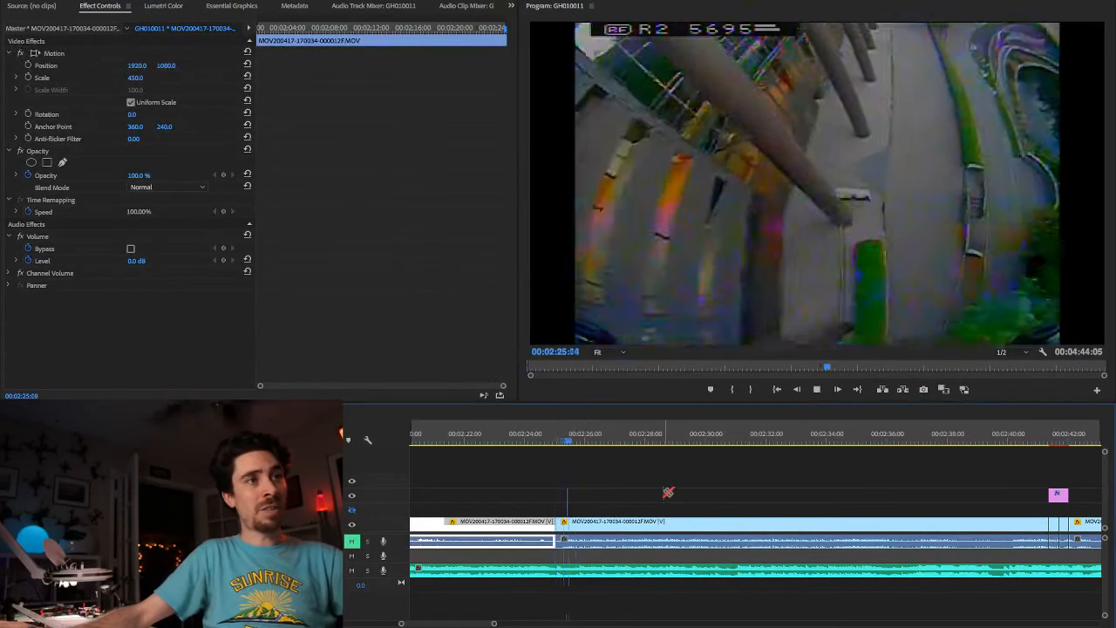
{"action": "key", "text": "space"}
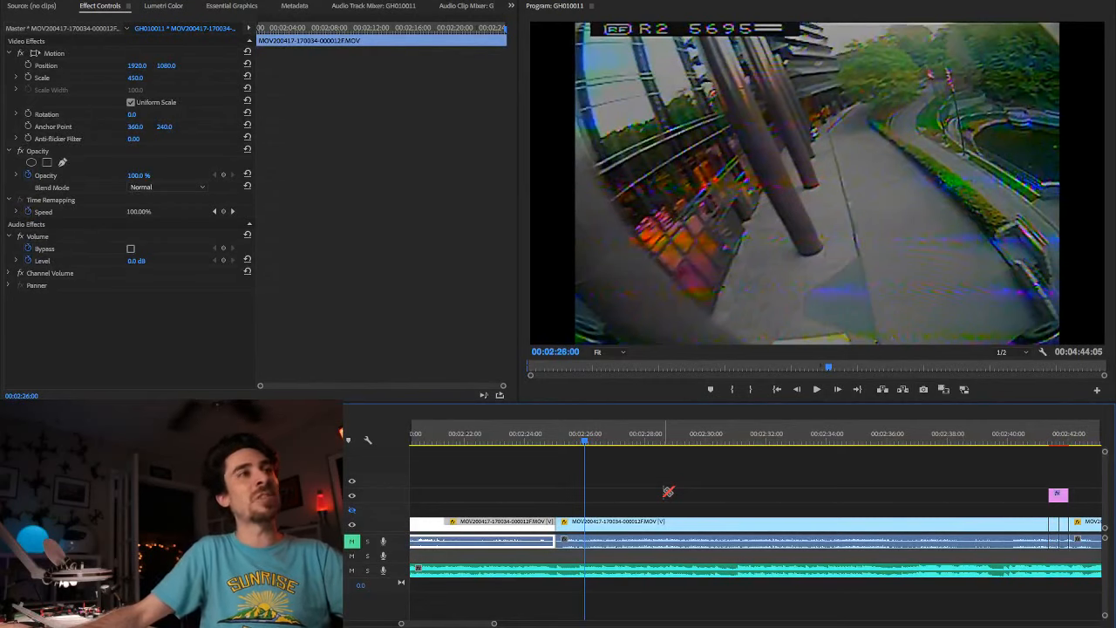
{"action": "scroll", "coordinate": [569, 493], "scroll_direction": "down", "scroll_amount": 4}
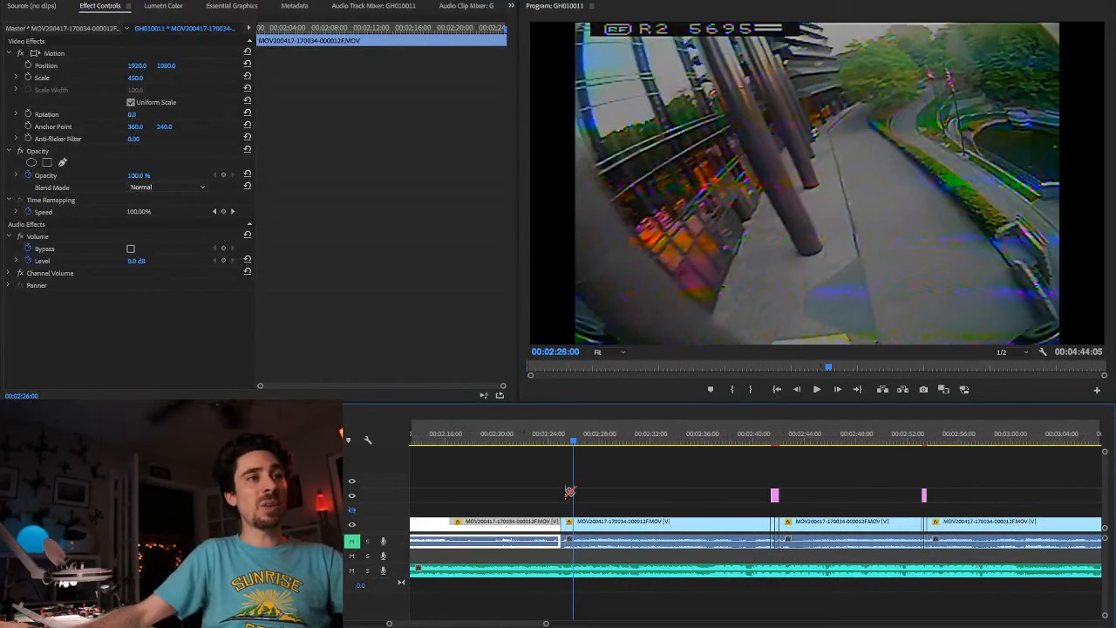
{"action": "scroll", "coordinate": [569, 493], "scroll_direction": "down", "scroll_amount": 3}
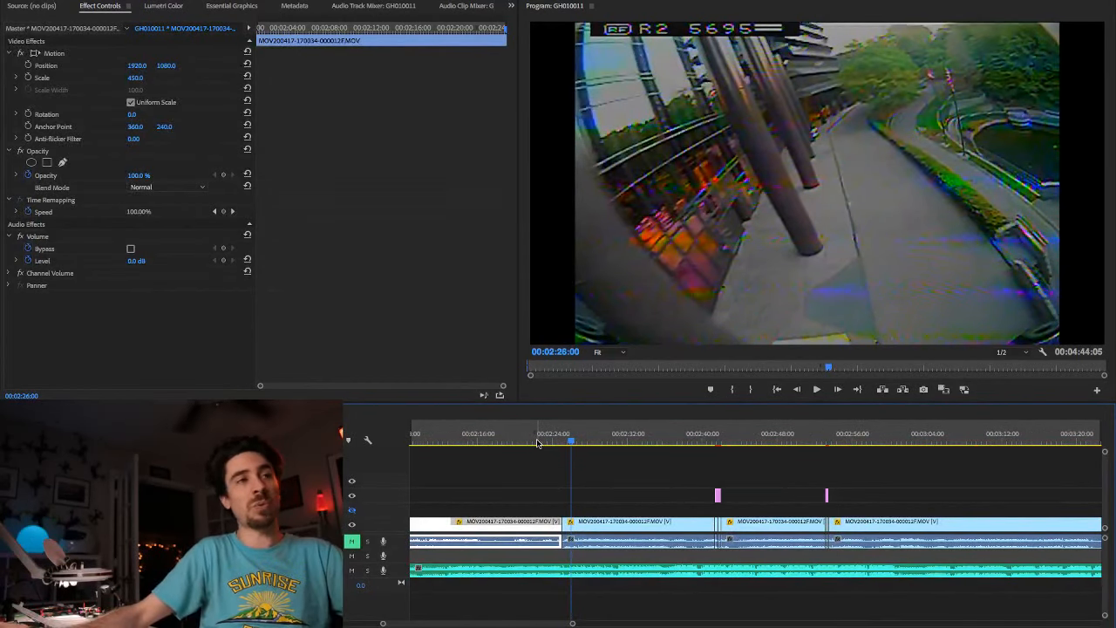
{"action": "left_click", "coordinate": [537, 443]}
{"action": "key", "text": "space"}
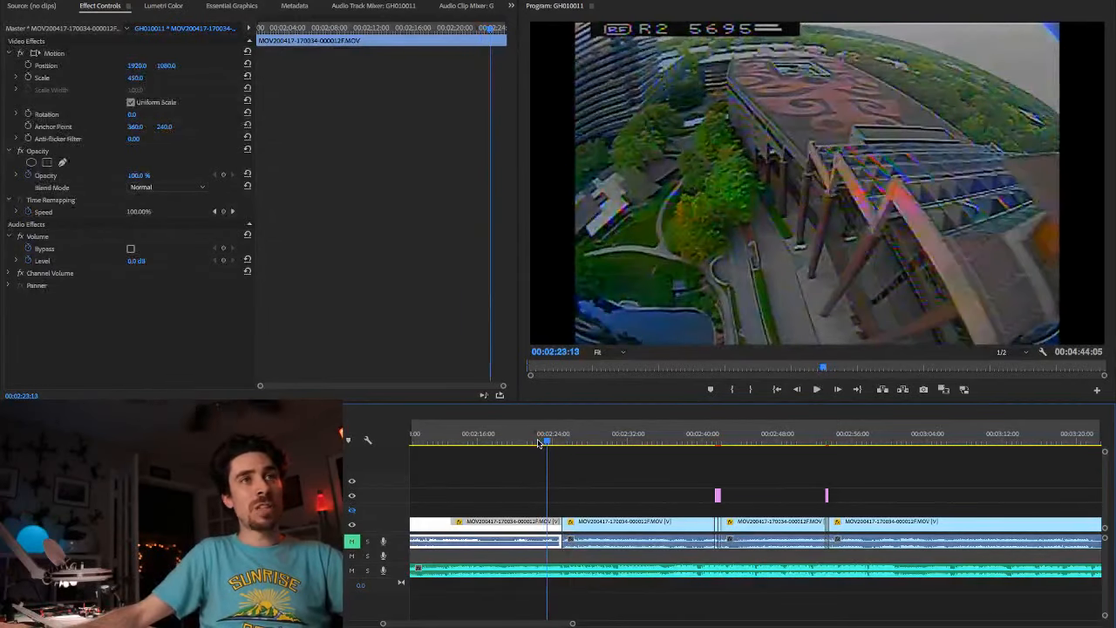
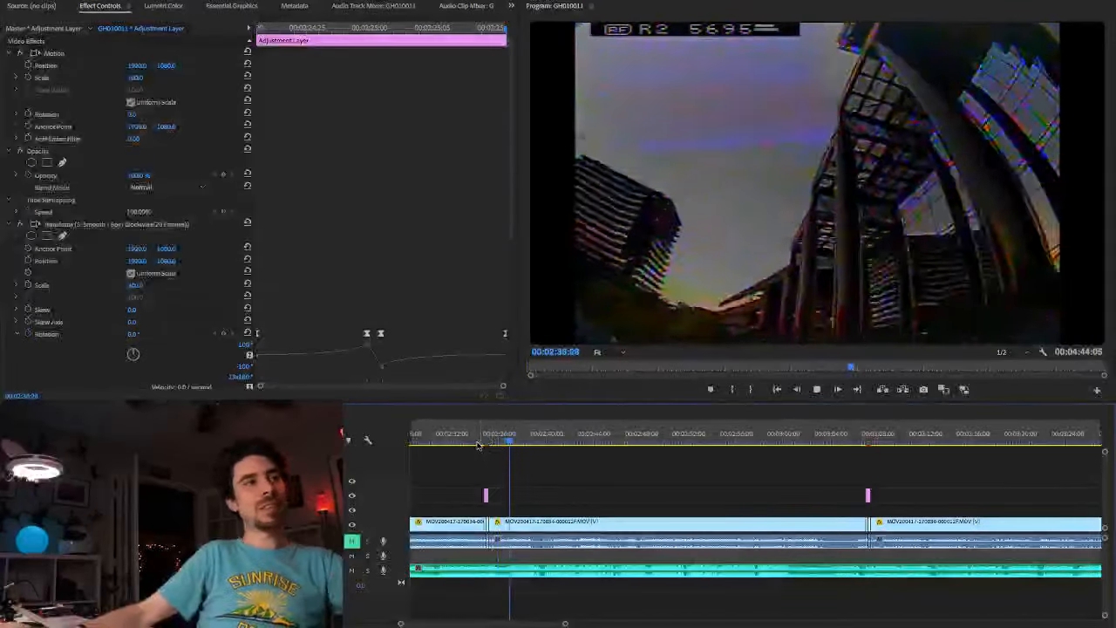
Step: Play the footage through the adjustment-layer transition near 00:02:35 and on through the climb over the building
{"action": "left_click", "coordinate": [469, 442]}
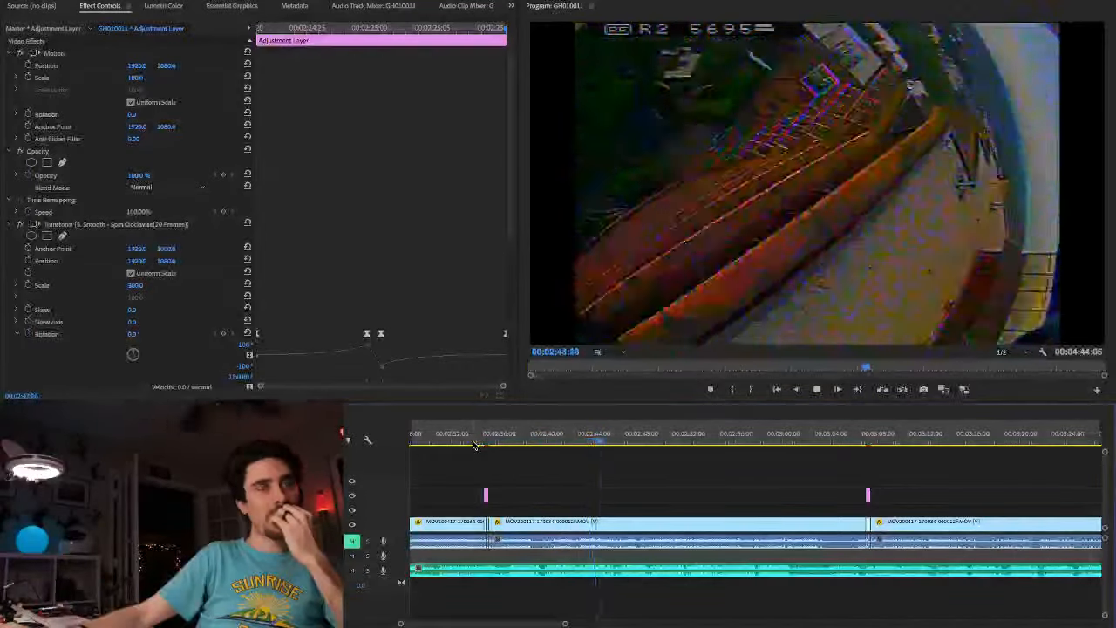
{"action": "key", "text": "space"}
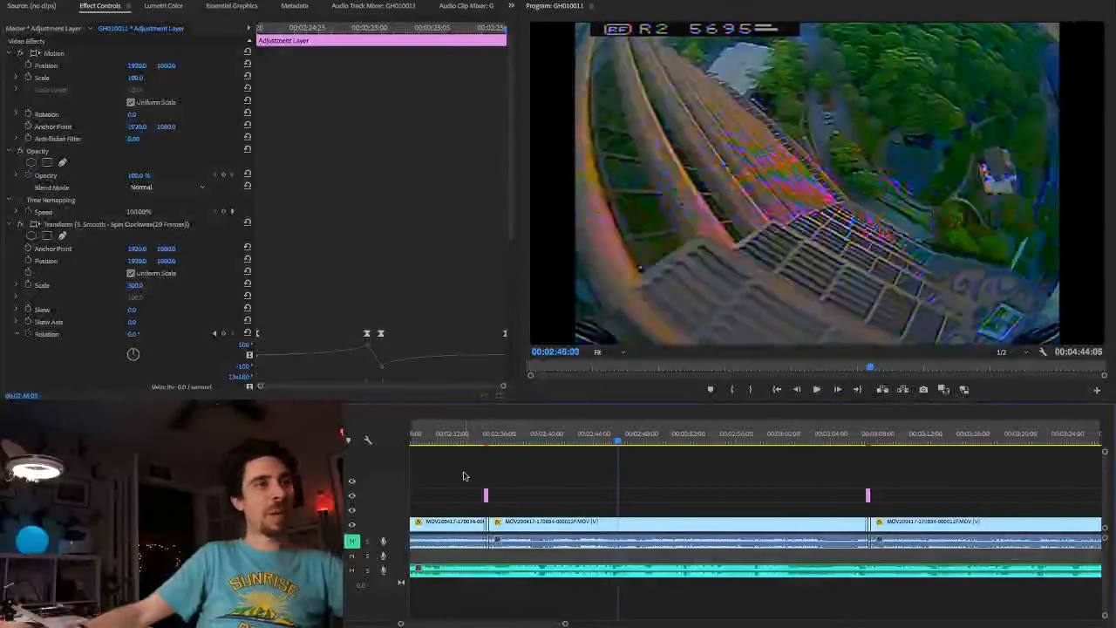
{"action": "scroll", "coordinate": [500, 496], "scroll_direction": "up", "scroll_amount": 5}
{"action": "scroll", "coordinate": [500, 496], "scroll_direction": "up", "scroll_amount": 3}
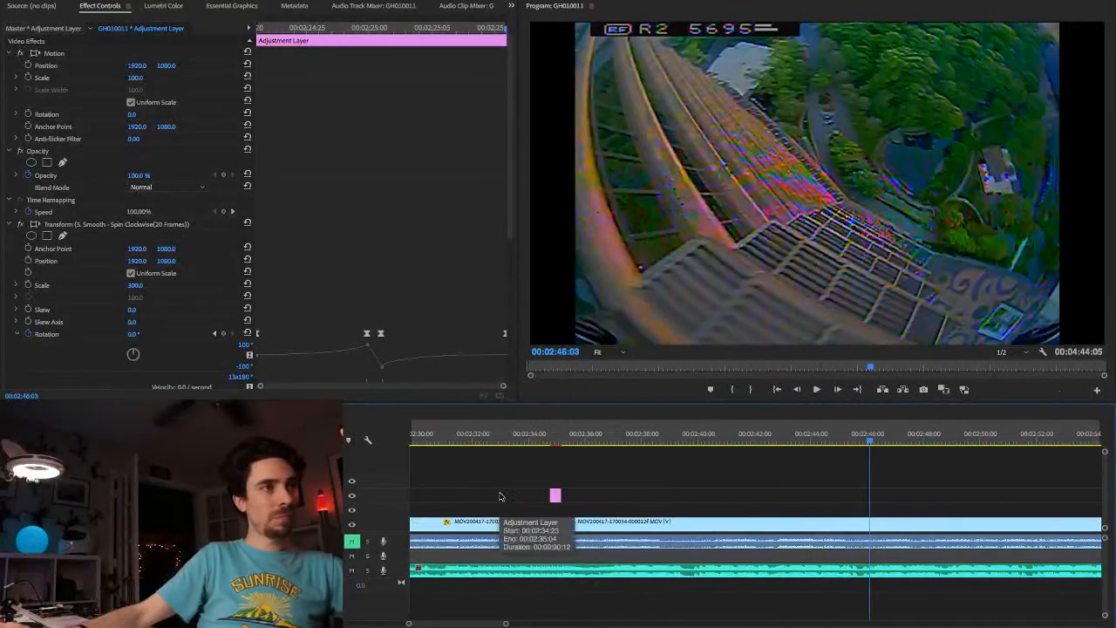
{"action": "scroll", "coordinate": [565, 492], "scroll_direction": "up", "scroll_amount": 4}
{"action": "scroll", "coordinate": [628, 507], "scroll_direction": "up", "scroll_amount": 1}
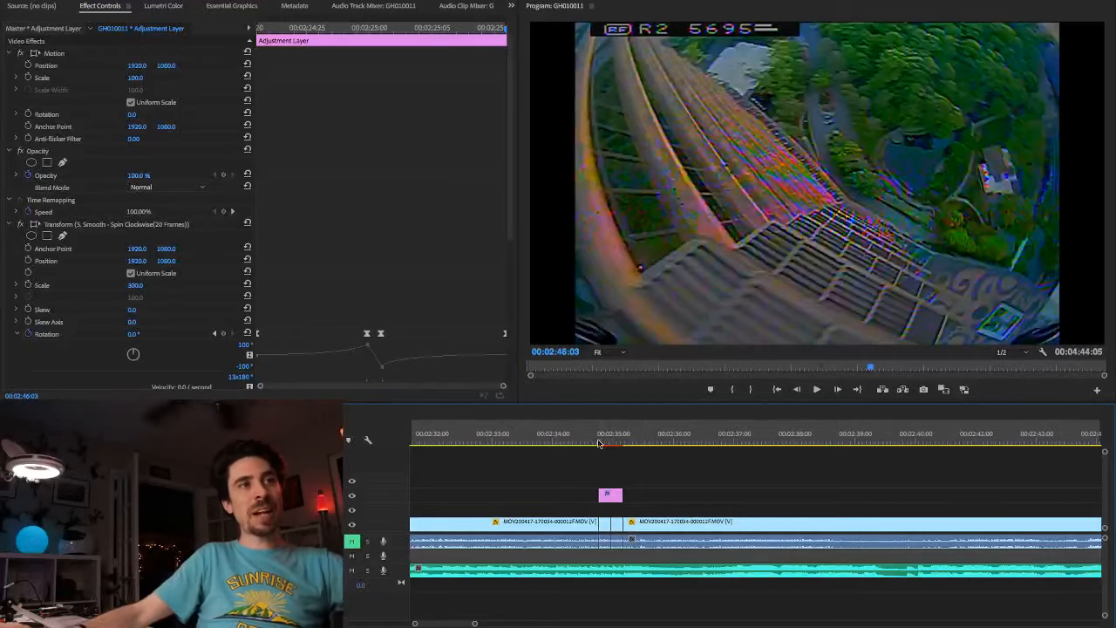
{"action": "left_click", "coordinate": [595, 442]}
{"action": "key", "text": "space"}
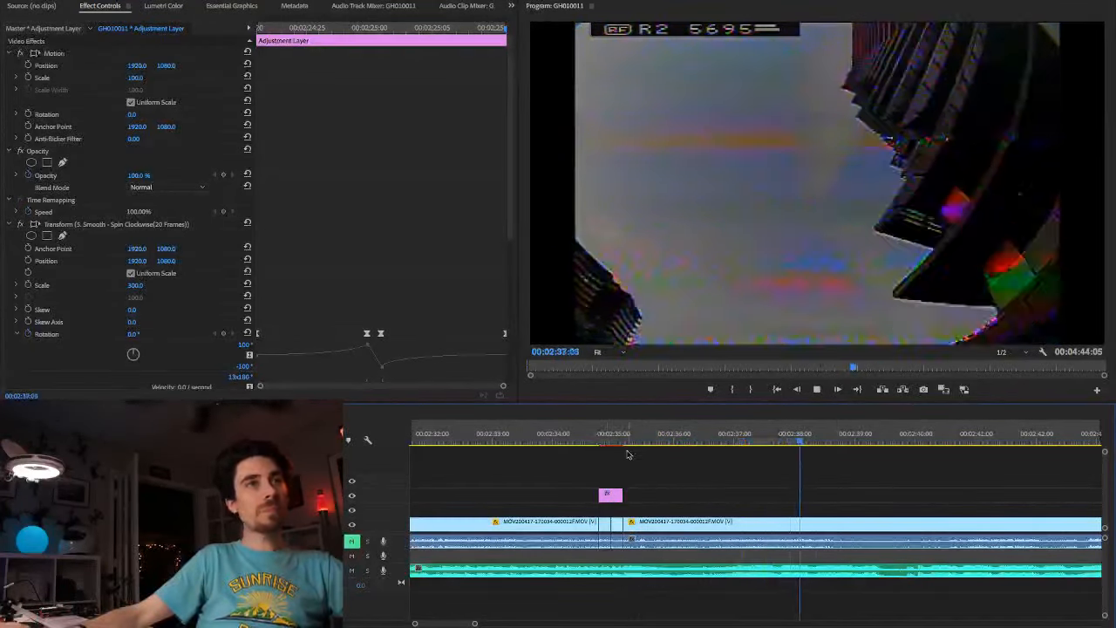
{"action": "key", "text": "space"}
Step: Replay the transition from about 00:02:34:11 and let it run on to the building facade shot near 00:02:40
{"action": "left_click", "coordinate": [576, 442]}
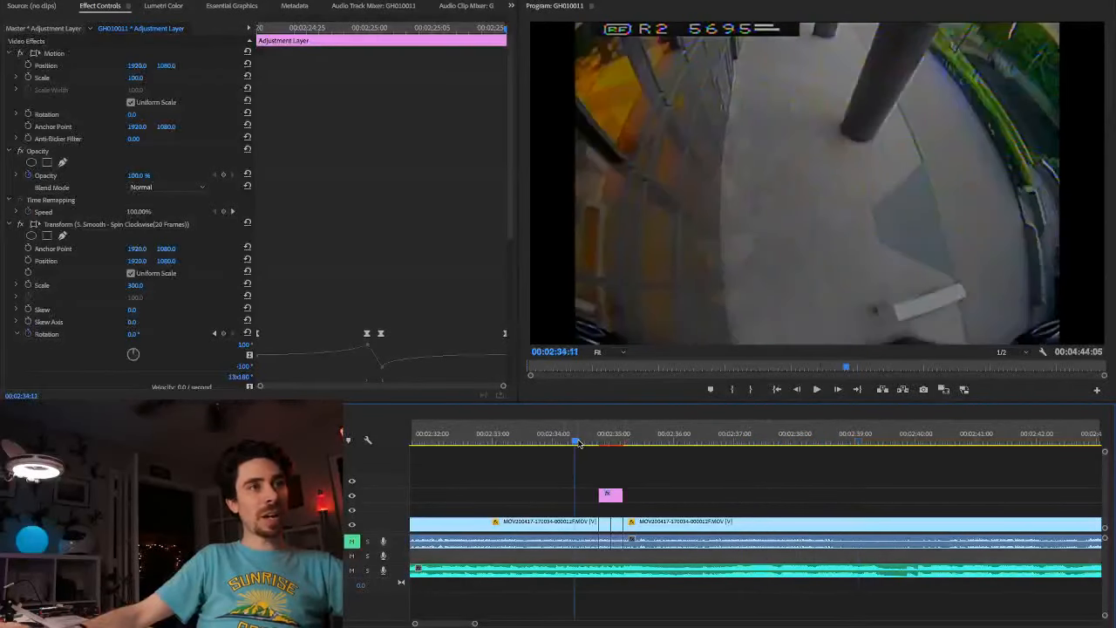
{"action": "key", "text": "space"}
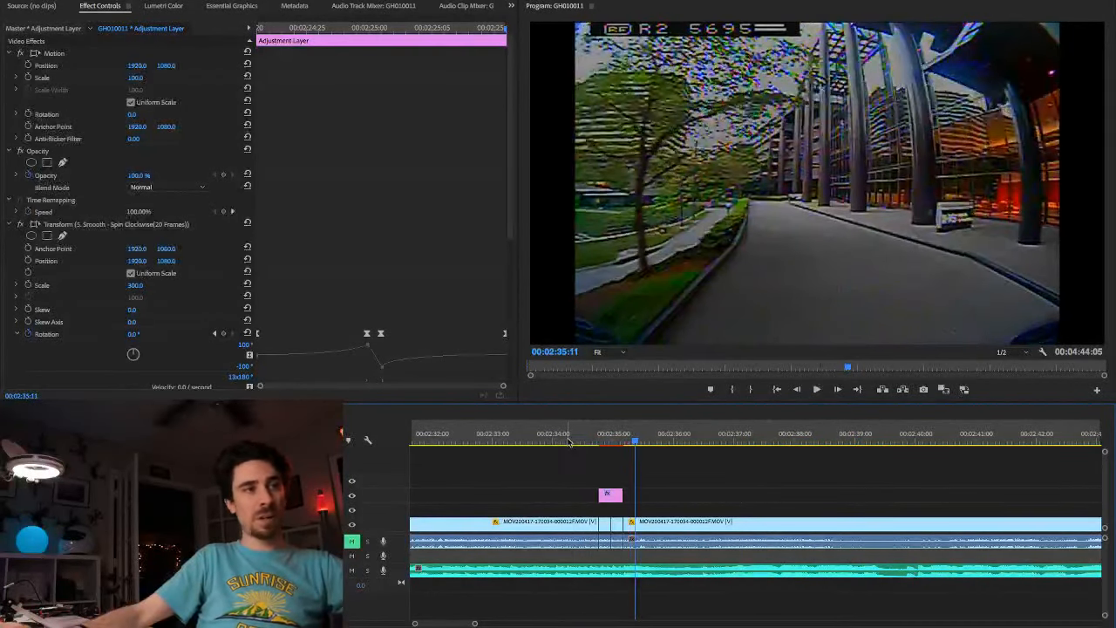
{"action": "left_click", "coordinate": [568, 442]}
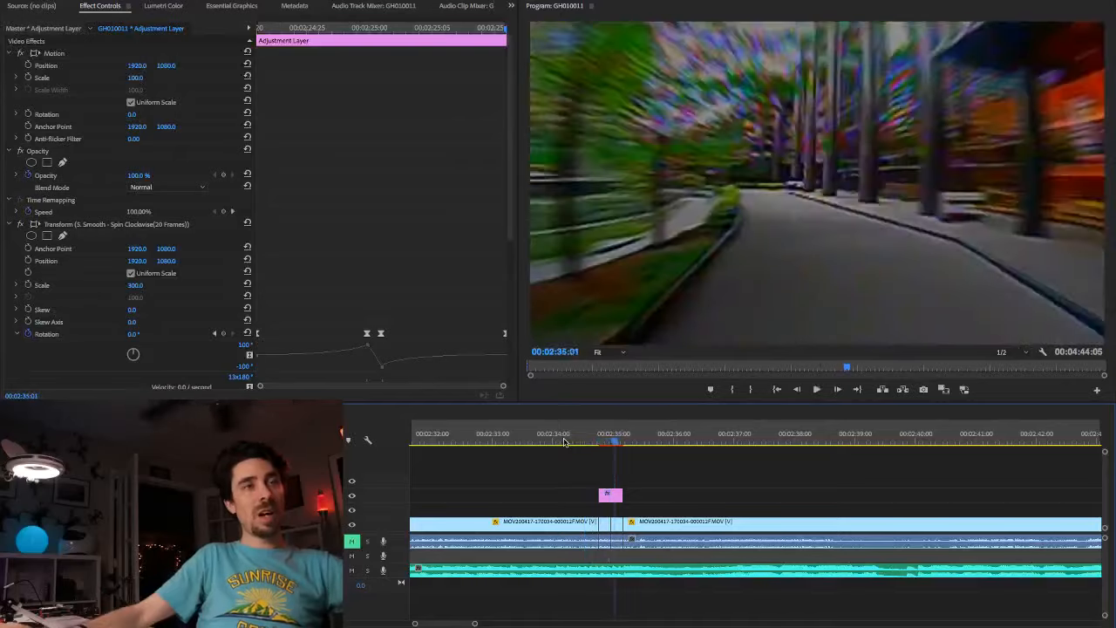
{"action": "key", "text": "space"}
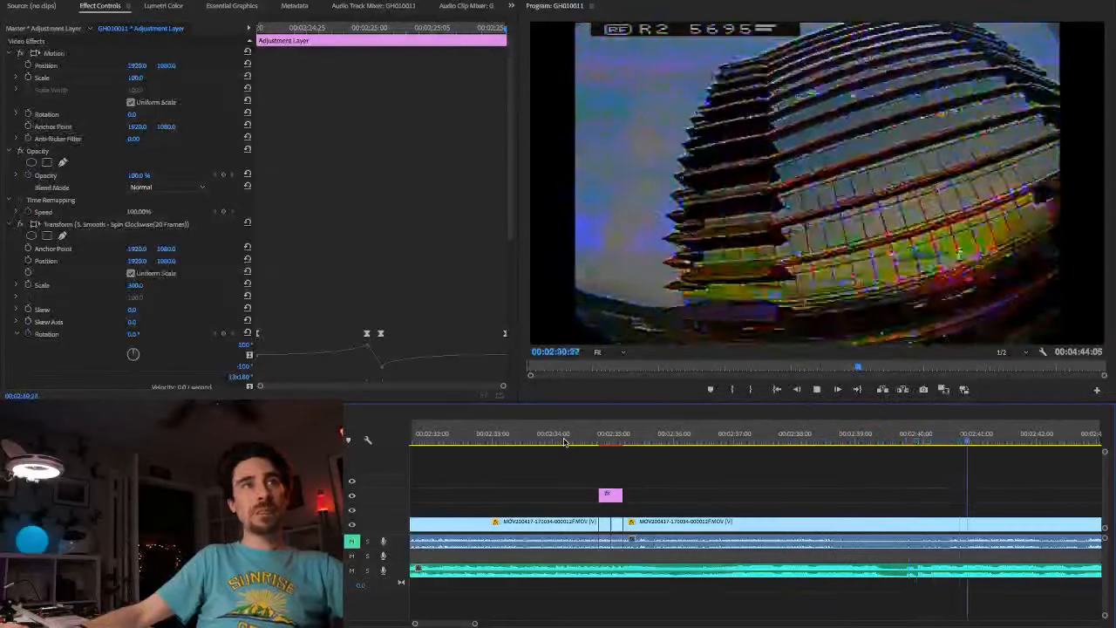
{"action": "key", "text": "space"}
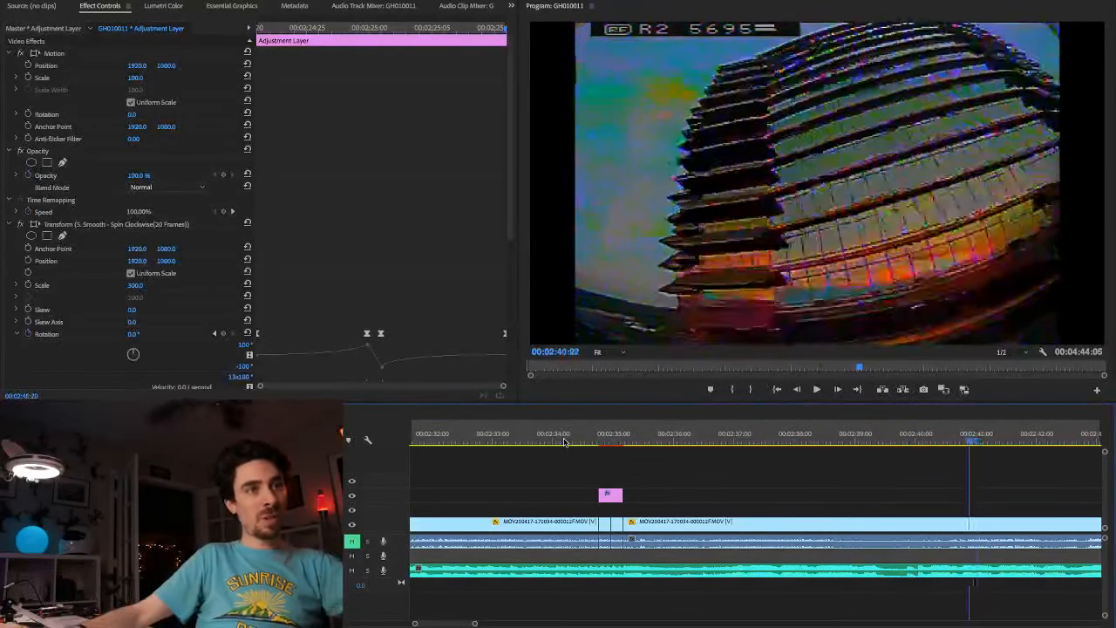
Step: Replay the climb past the building facade from about 00:02:38:27 to find a new start frame
{"action": "key", "text": "Right"}
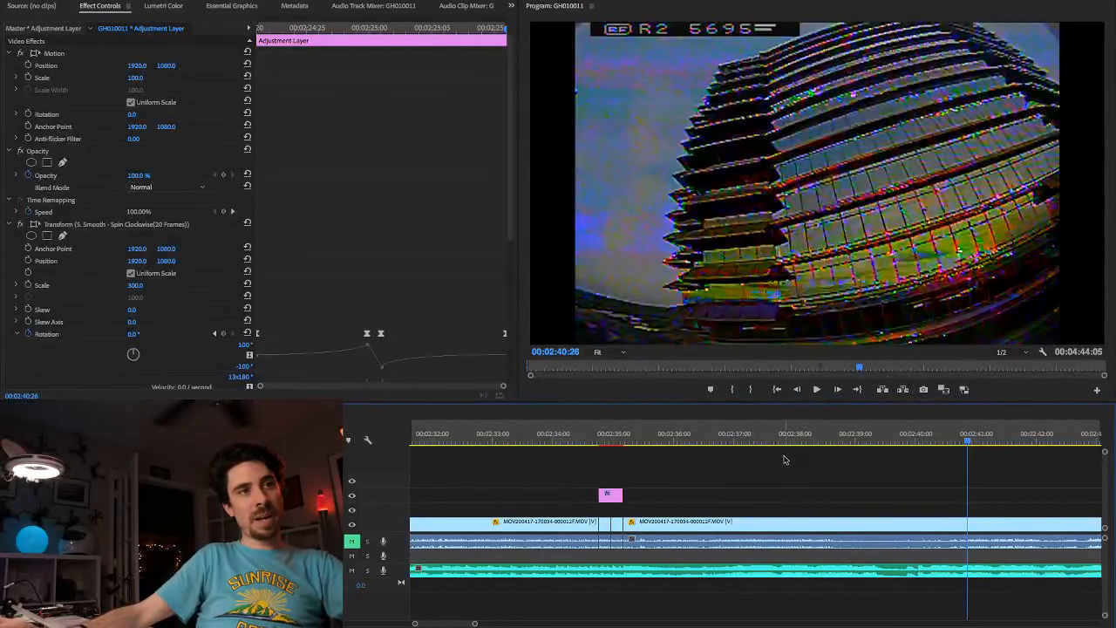
{"action": "left_click", "coordinate": [856, 441]}
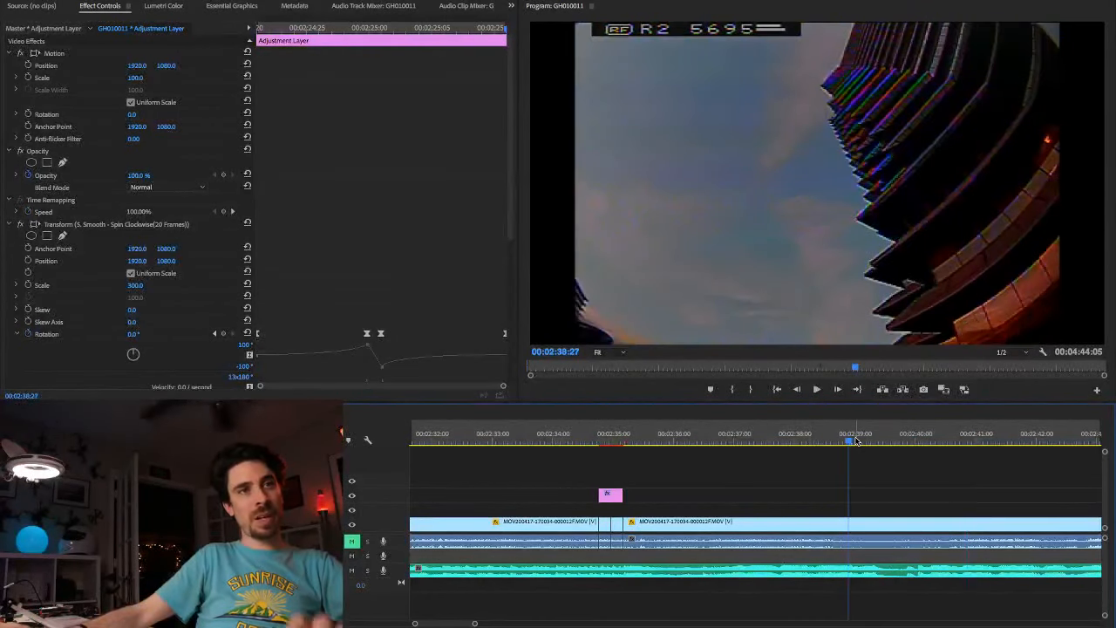
{"action": "key", "text": "space"}
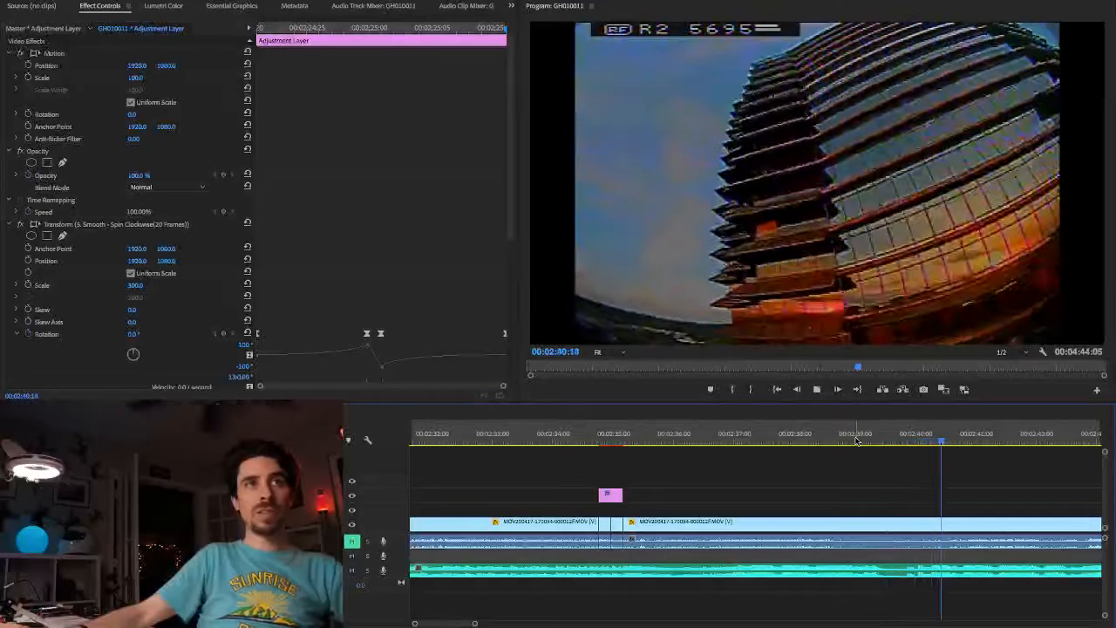
{"action": "key", "text": "space"}
Step: Find the facade frame at 00:02:40:25 and trim the start of the clip after the transition to it
{"action": "key", "text": "Left"}
{"action": "key", "text": "Left"}
{"action": "key", "text": "Left"}
{"action": "key", "text": "Left"}
{"action": "key", "text": "Left"}
{"action": "key", "text": "Left"}
{"action": "key", "text": "Left"}
{"action": "key", "text": "Left"}
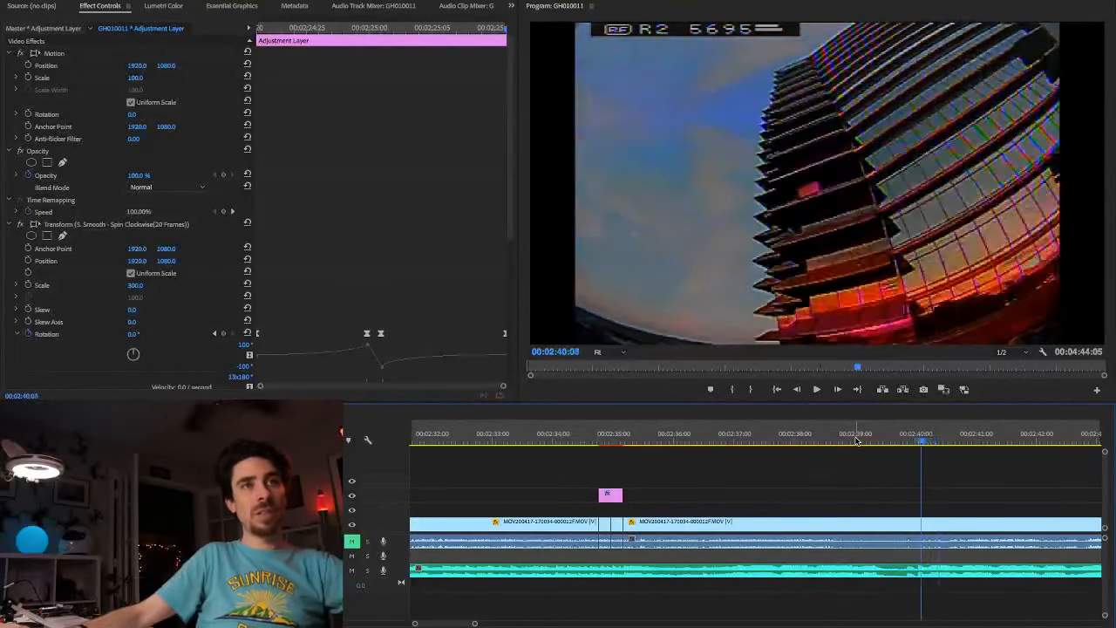
{"action": "key", "text": "Right"}
{"action": "key", "text": "Right"}
{"action": "key", "text": "Right"}
{"action": "key", "text": "Right"}
{"action": "key", "text": "Right"}
{"action": "key", "text": "Right"}
{"action": "key", "text": "Right"}
{"action": "key", "text": "Right"}
{"action": "key", "text": "Right"}
{"action": "key", "text": "Right"}
{"action": "key", "text": "Right"}
{"action": "key", "text": "Right"}
{"action": "key", "text": "Right"}
{"action": "key", "text": "Right"}
{"action": "key", "text": "Right"}
{"action": "key", "text": "Right"}
{"action": "key", "text": "Right"}
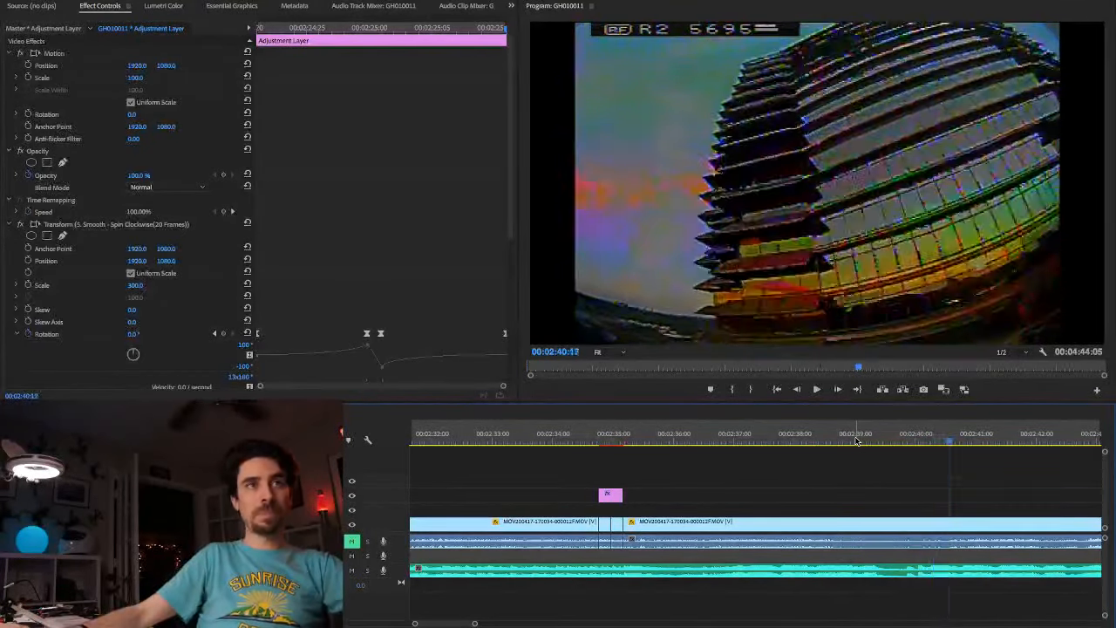
{"action": "key", "text": "Right"}
{"action": "key", "text": "Right"}
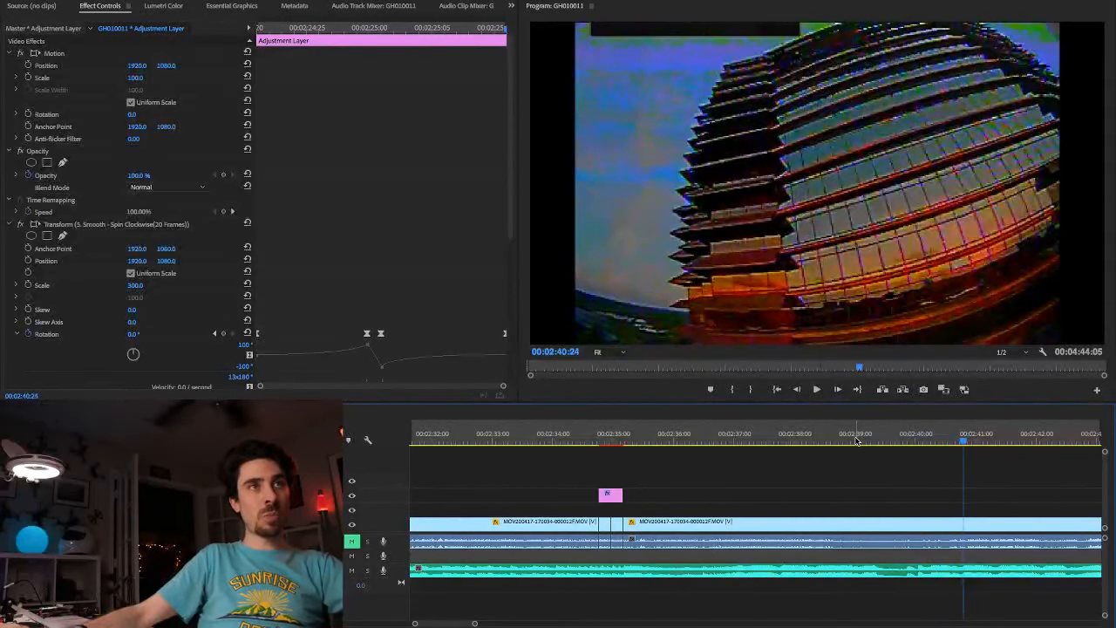
{"action": "key", "text": "Right"}
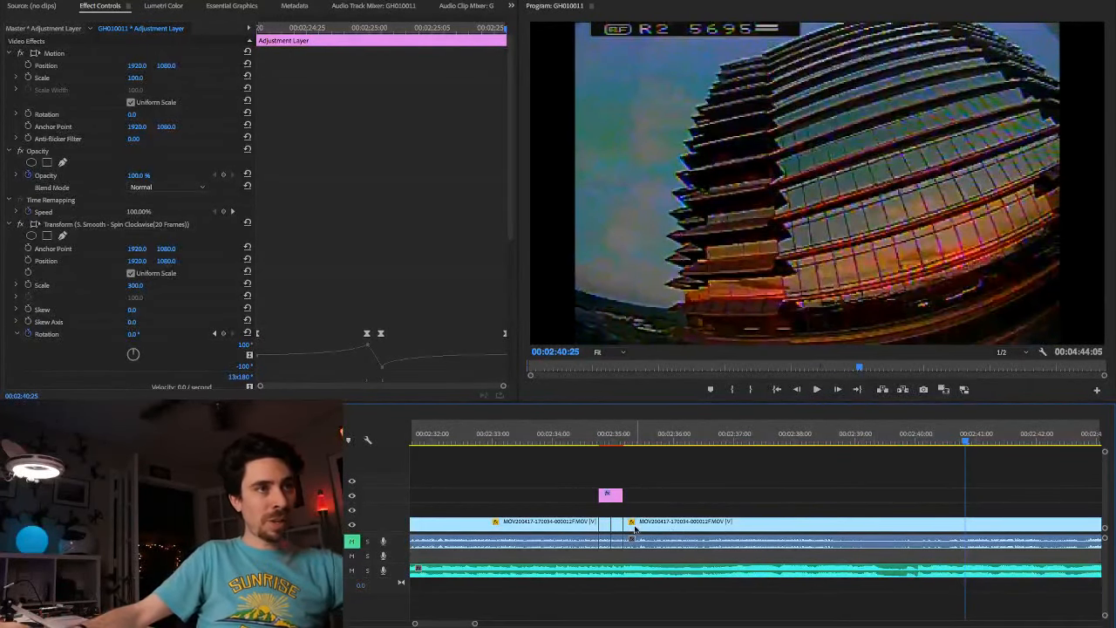
{"action": "left_click_drag", "start_coordinate": [627, 523], "coordinate": [965, 524]}
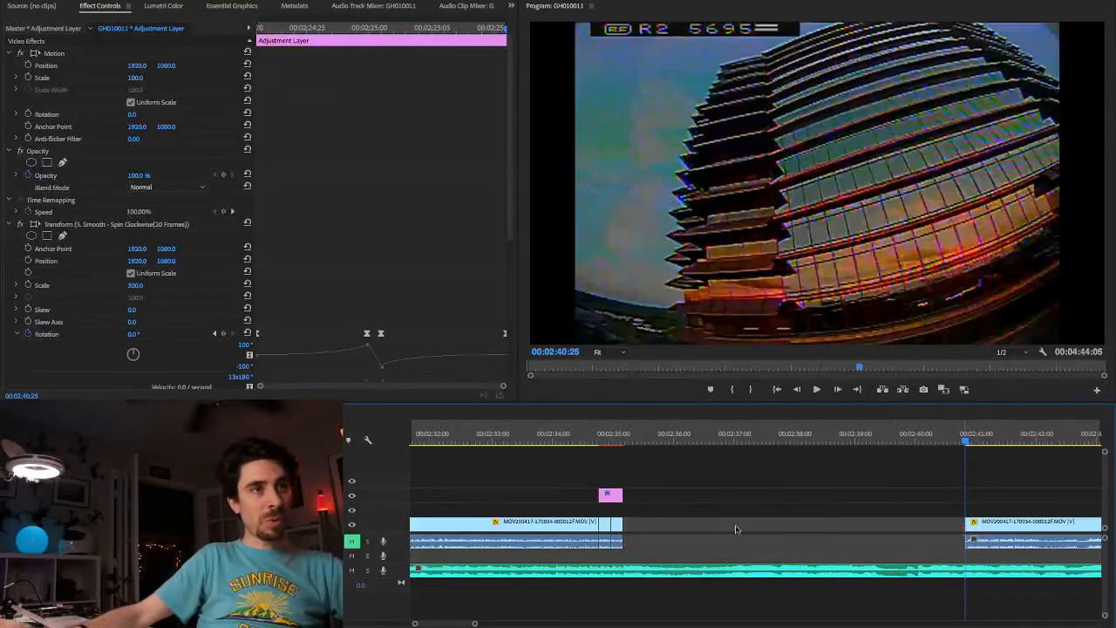
Step: Delete the short clip segment under the adjustment layer's second half and ripple-delete the gap before the trimmed clip
{"action": "left_click", "coordinate": [615, 527]}
{"action": "right_click", "coordinate": [640, 530]}
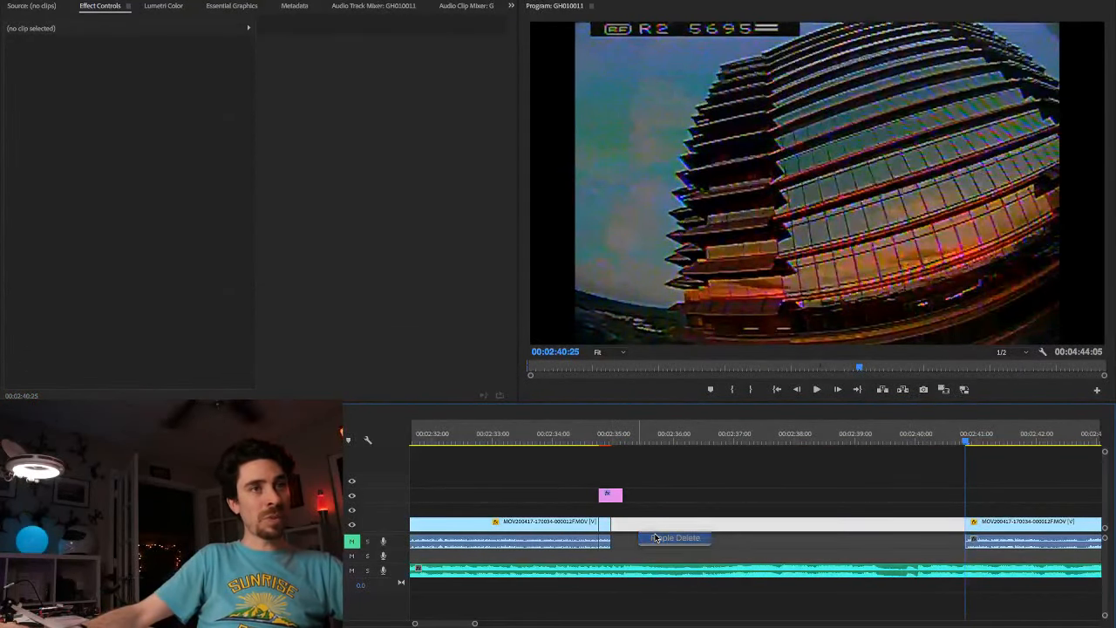
{"action": "left_click", "coordinate": [654, 538]}
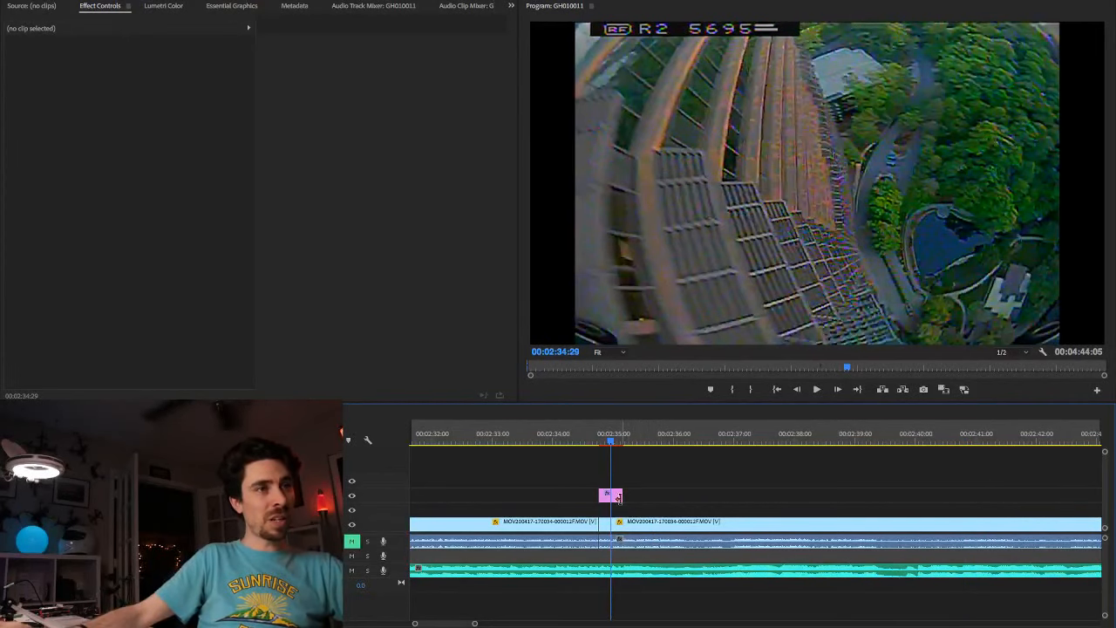
{"action": "key", "text": "Right"}
{"action": "key", "text": "Right"}
{"action": "key", "text": "Right"}
{"action": "key", "text": "Right"}
{"action": "key", "text": "Right"}
{"action": "key", "text": "Right"}
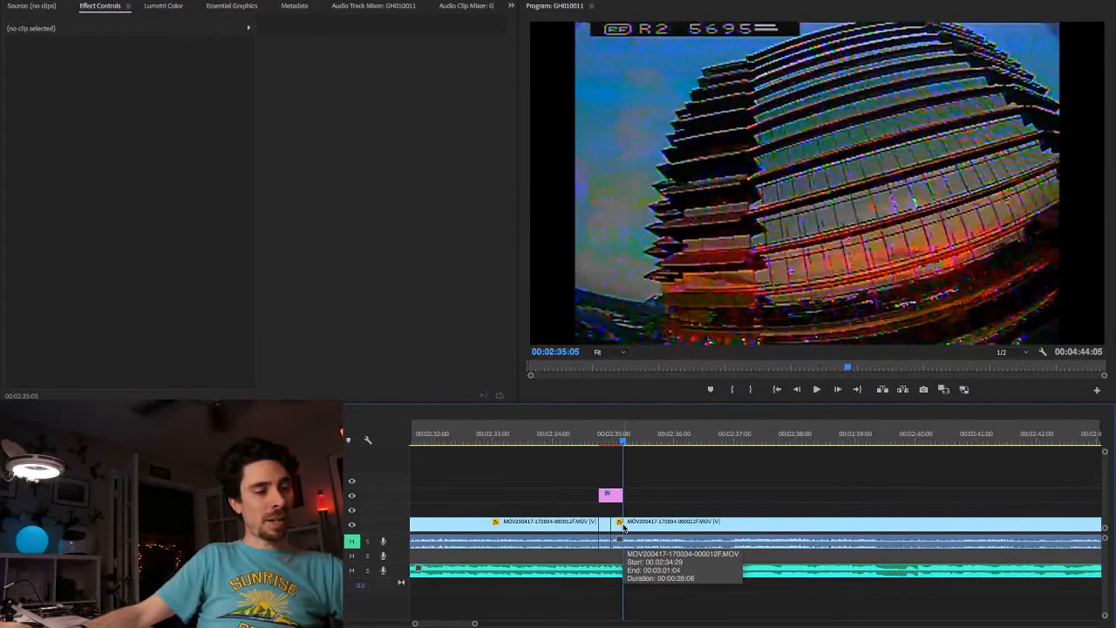
{"action": "left_click", "coordinate": [624, 524]}
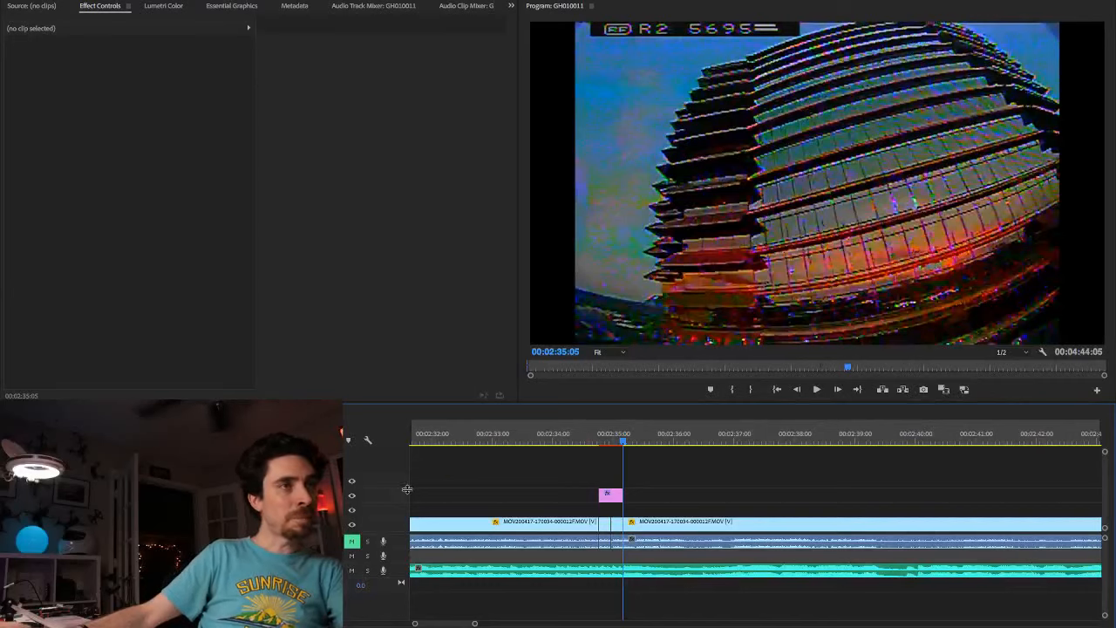
Step: Step frame by frame through the transition from 00:02:34:23 to check how the two shots join
{"action": "left_click", "coordinate": [599, 443]}
{"action": "key", "text": "Right"}
{"action": "key", "text": "Right"}
{"action": "key", "text": "Right"}
{"action": "key", "text": "Right"}
{"action": "key", "text": "Right"}
{"action": "key", "text": "Right"}
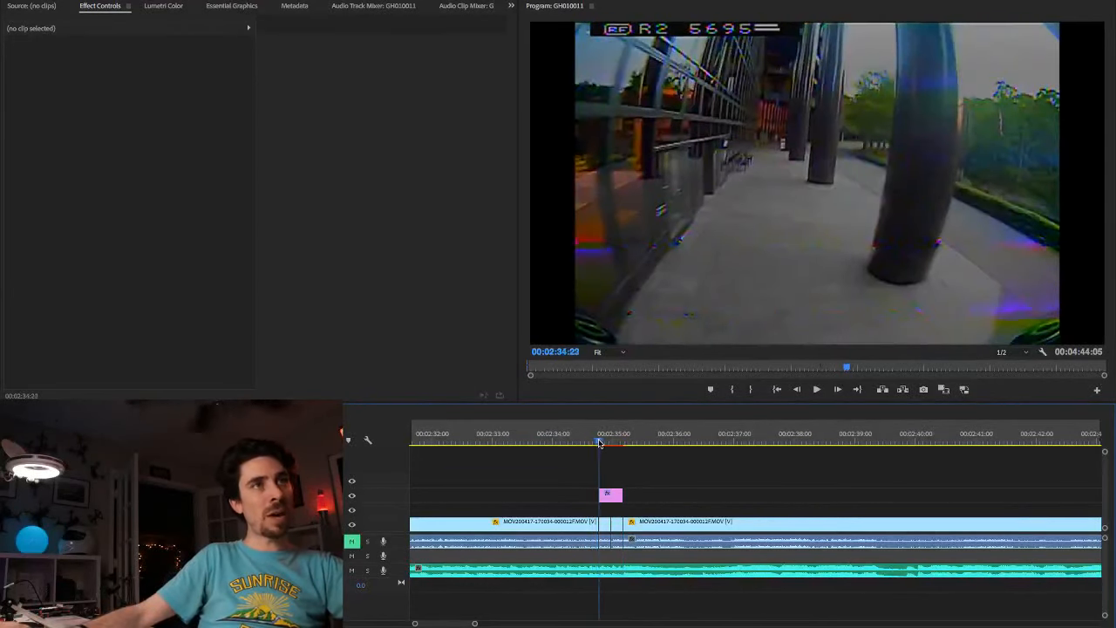
{"action": "key", "text": "Right"}
{"action": "key", "text": "Right"}
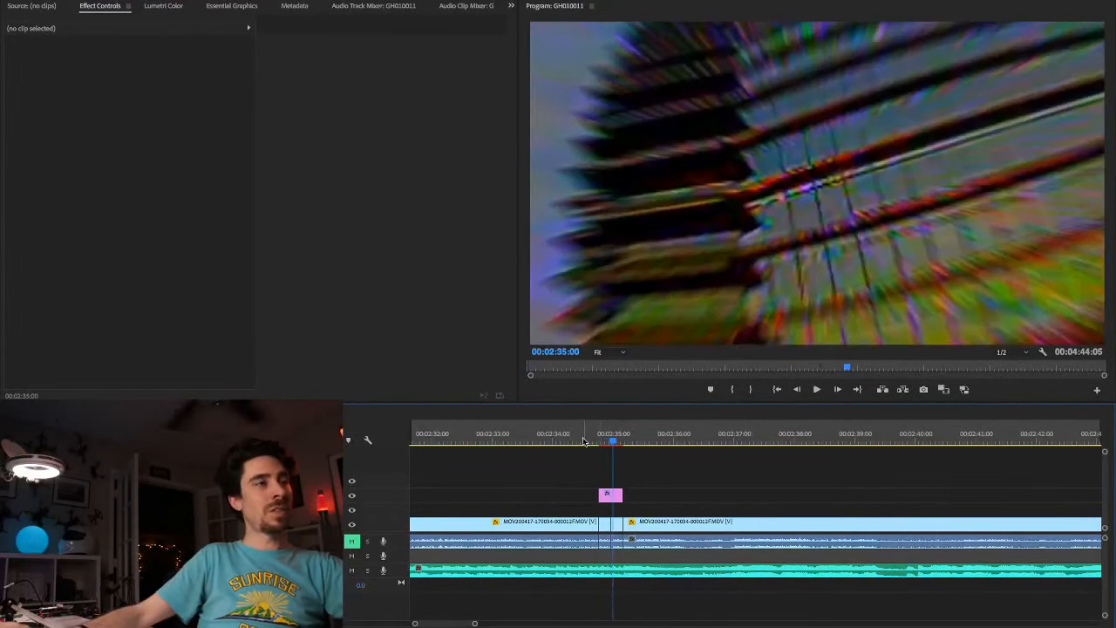
{"action": "key", "text": "Left"}
{"action": "key", "text": "Left"}
{"action": "key", "text": "Left"}
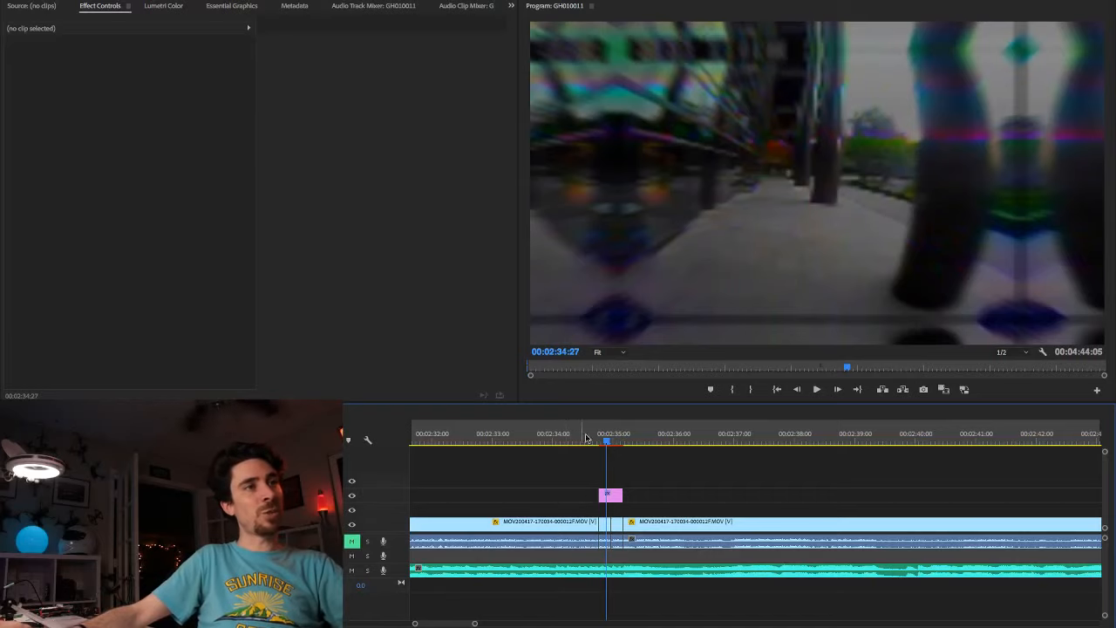
Step: Replay the spin transition from just before the adjustment layer to check the cut into the facade shot
{"action": "left_click", "coordinate": [589, 444]}
{"action": "key", "text": "space"}
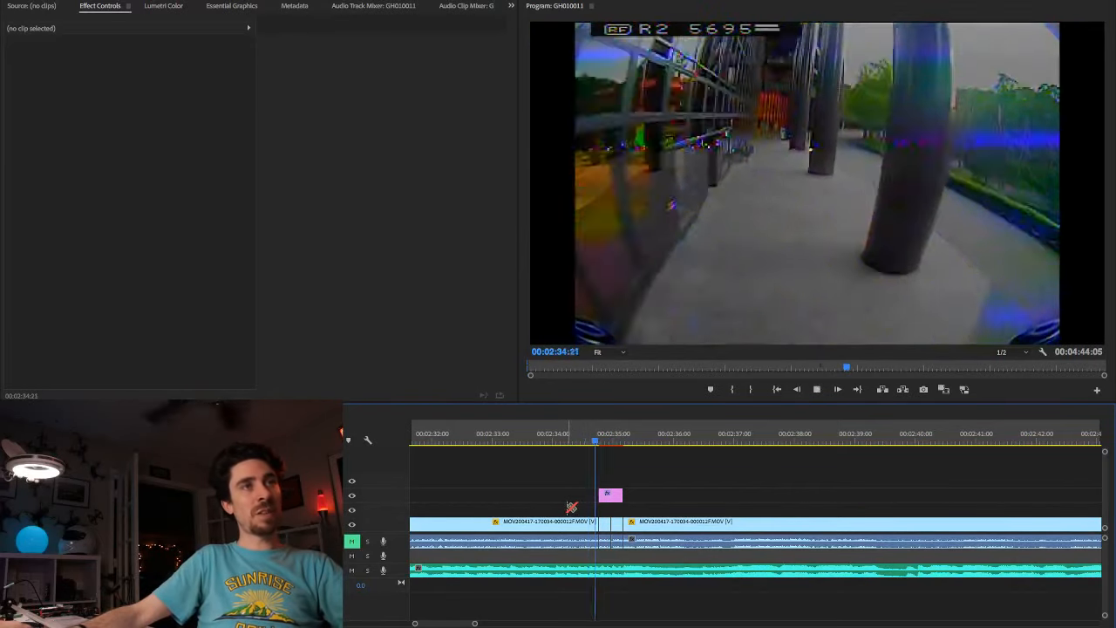
{"action": "left_click", "coordinate": [590, 445]}
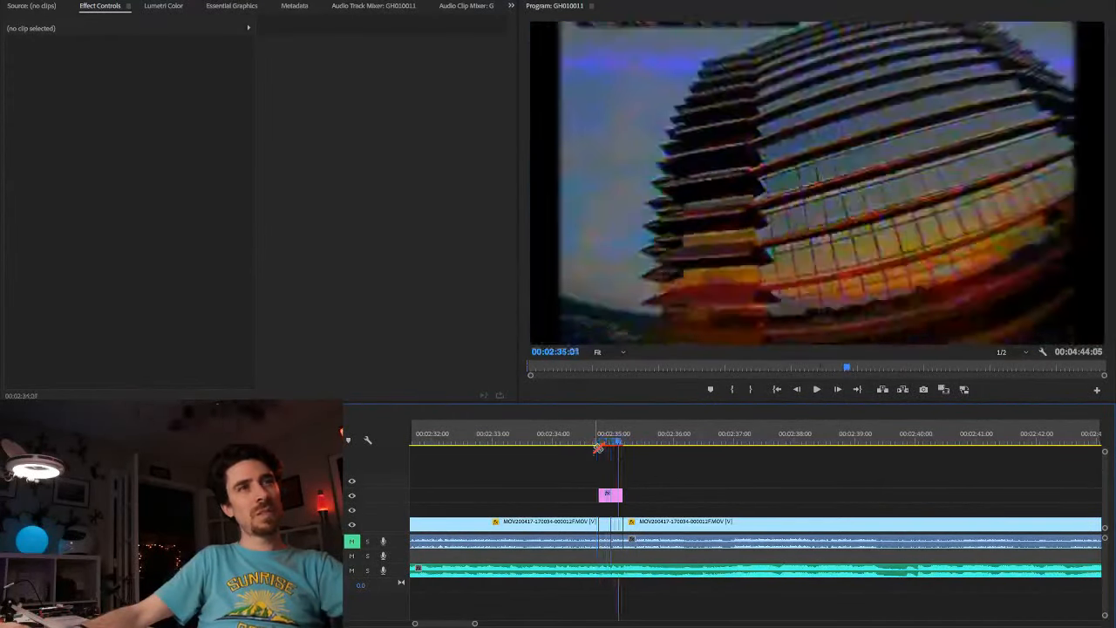
{"action": "left_click", "coordinate": [598, 446]}
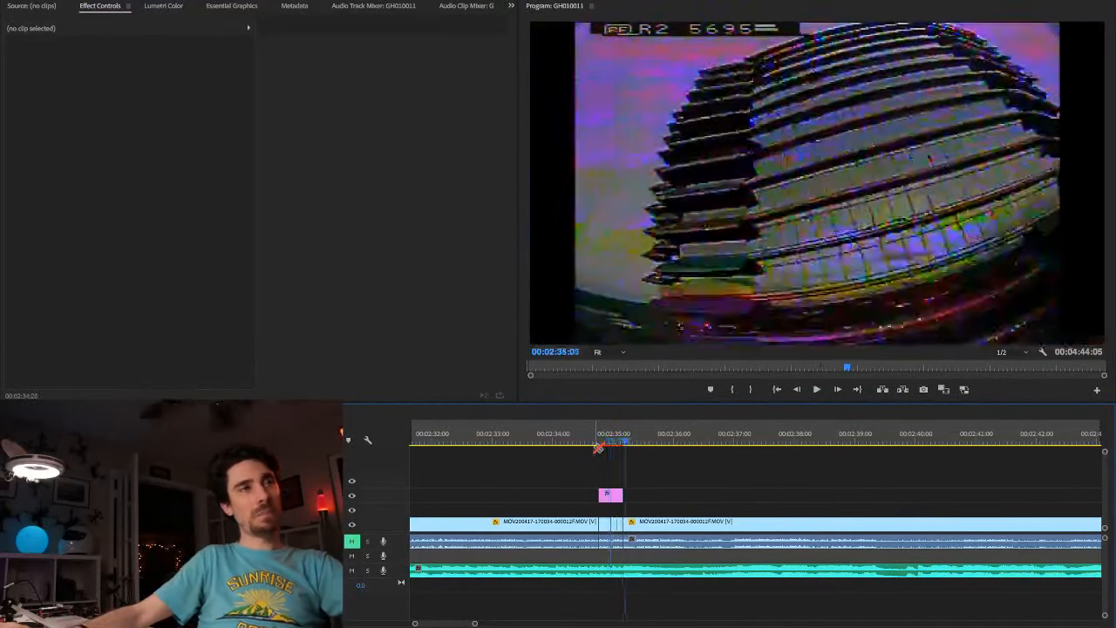
Step: Play the footage from before the transition to about 00:02:39:10, and replay it from the transition's midpoint
{"action": "left_click", "coordinate": [571, 446]}
{"action": "key", "text": "space"}
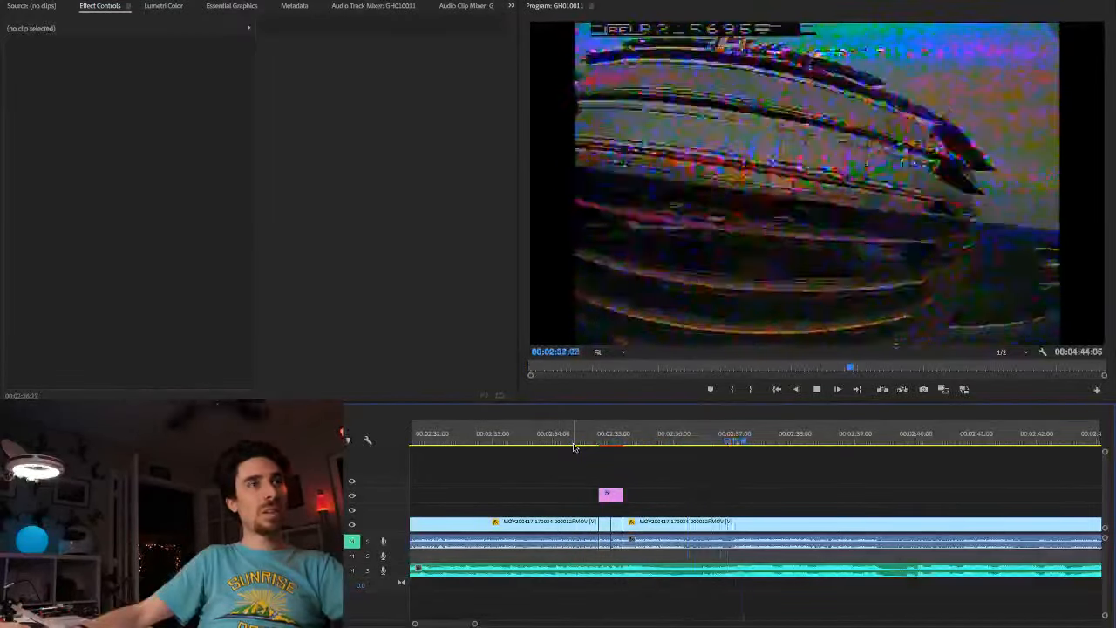
{"action": "key", "text": "space"}
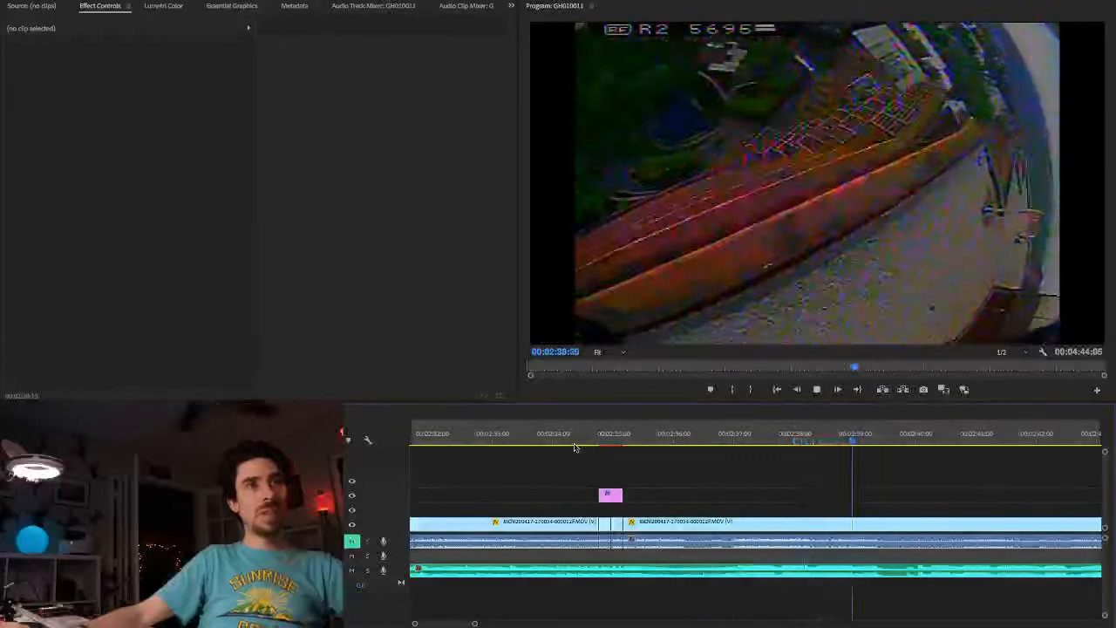
{"action": "key", "text": "space"}
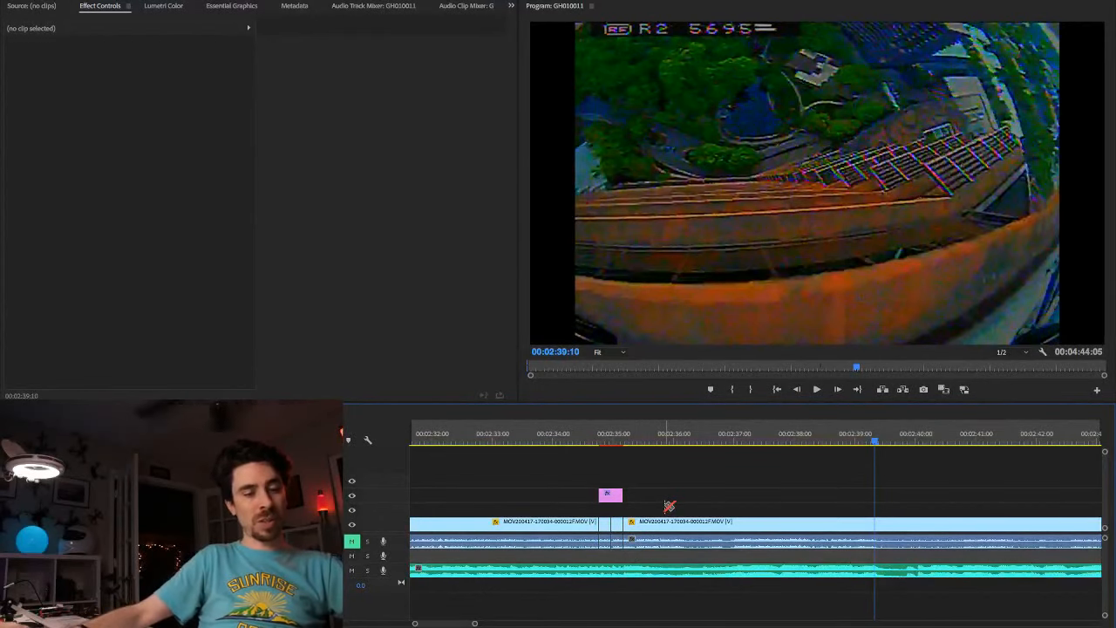
{"action": "left_click", "coordinate": [609, 444]}
{"action": "key", "text": "space"}
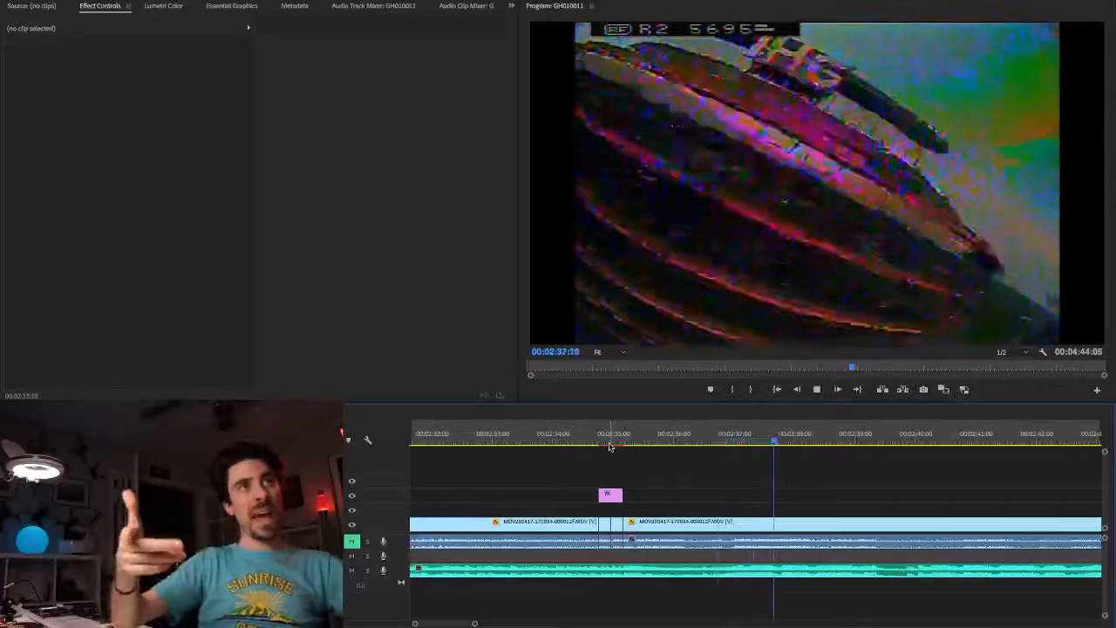
{"action": "key", "text": "space"}
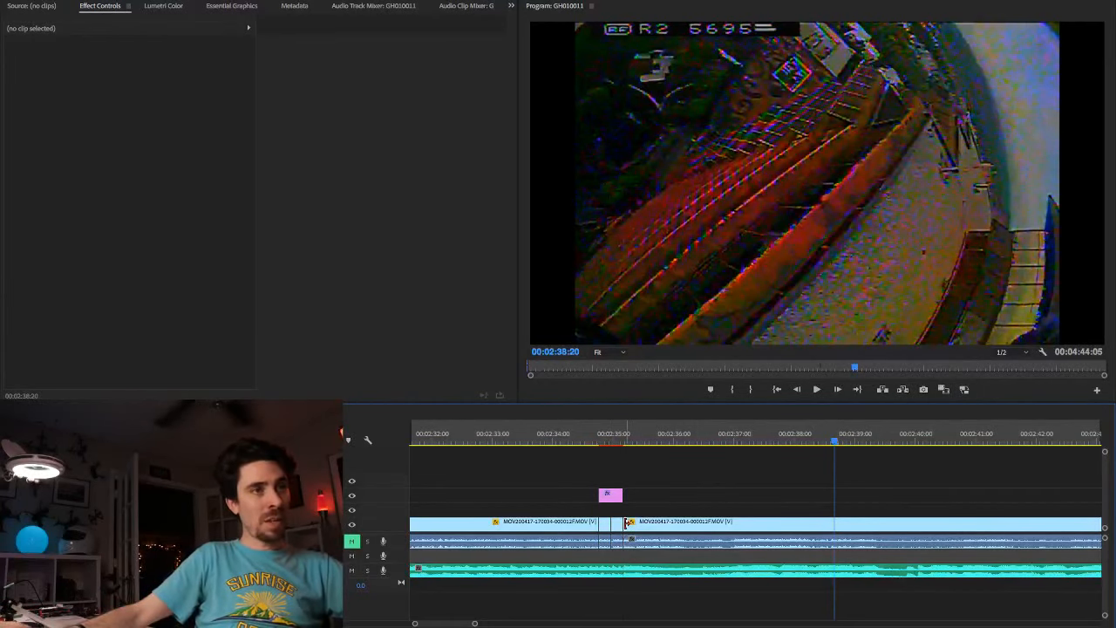
Step: Trim about a second off the start of the clip after the adjustment layer, delete the short segment under it, and close the gap
{"action": "left_click_drag", "start_coordinate": [629, 524], "coordinate": [690, 524]}
{"action": "left_click", "coordinate": [617, 530]}
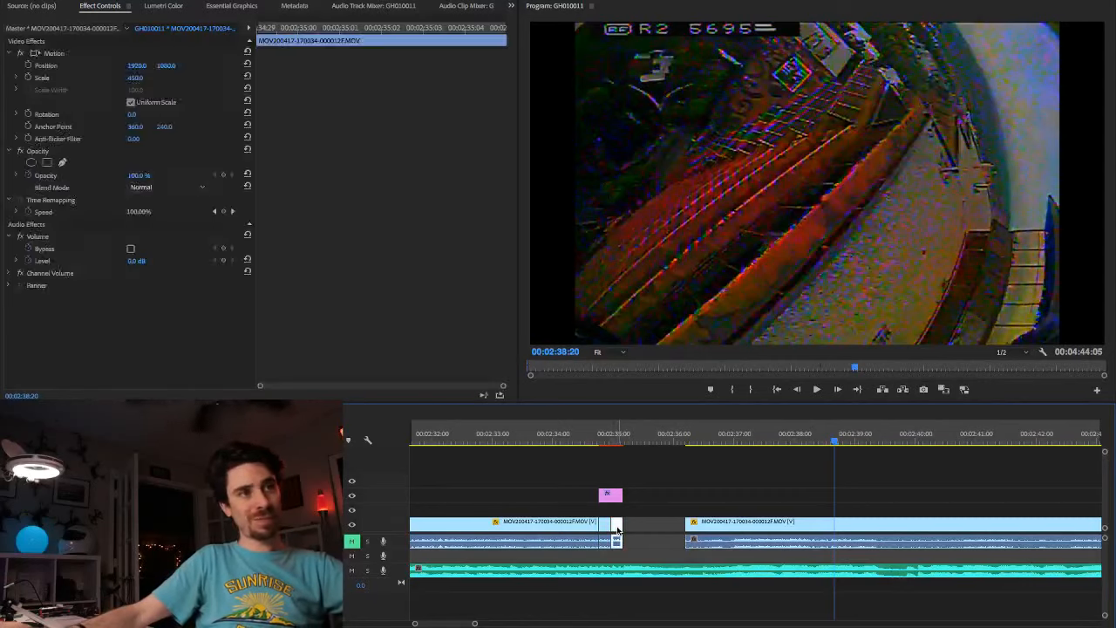
{"action": "key", "text": "Delete"}
{"action": "right_click", "coordinate": [648, 527]}
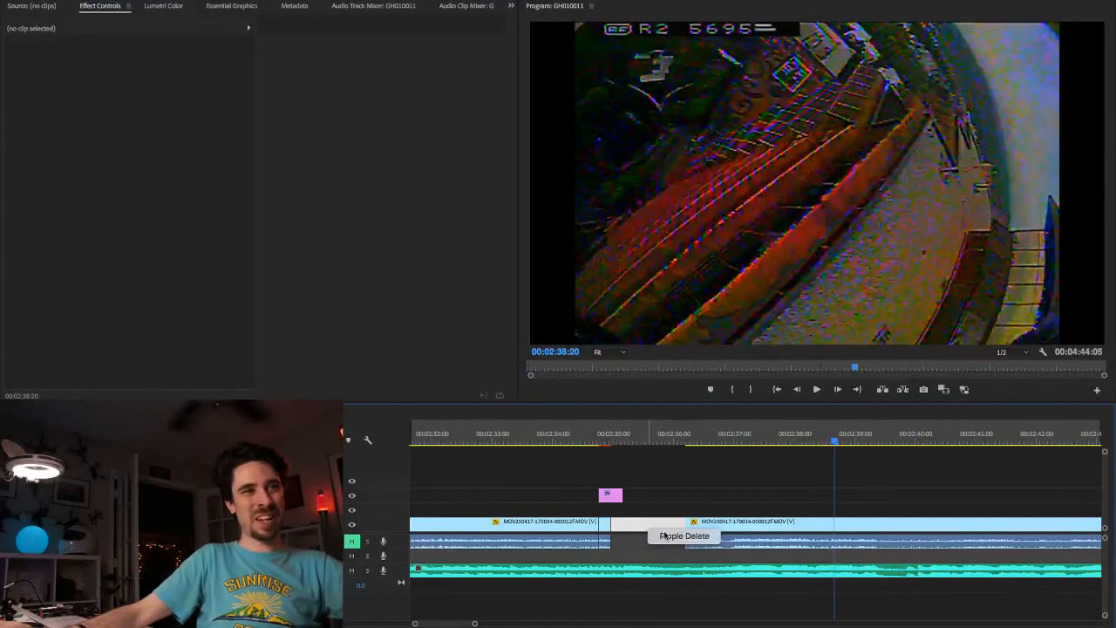
{"action": "left_click", "coordinate": [662, 536]}
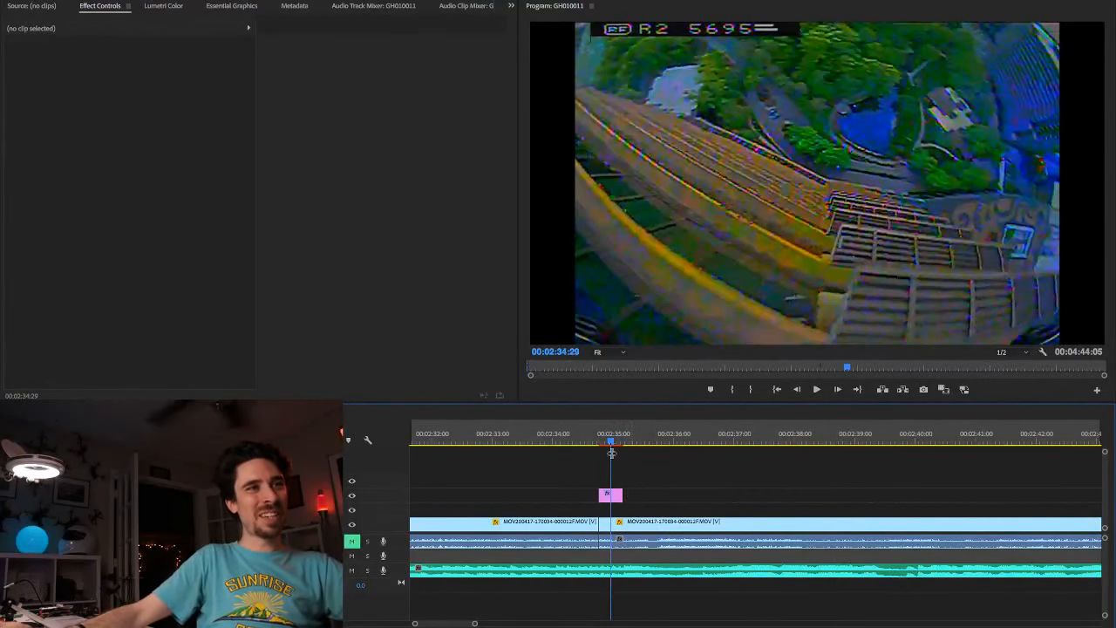
Step: Replay the spin transition from just before the adjustment layer at 00:02:35:00 and check the shot that follows
{"action": "left_click_drag", "start_coordinate": [611, 446], "coordinate": [590, 445]}
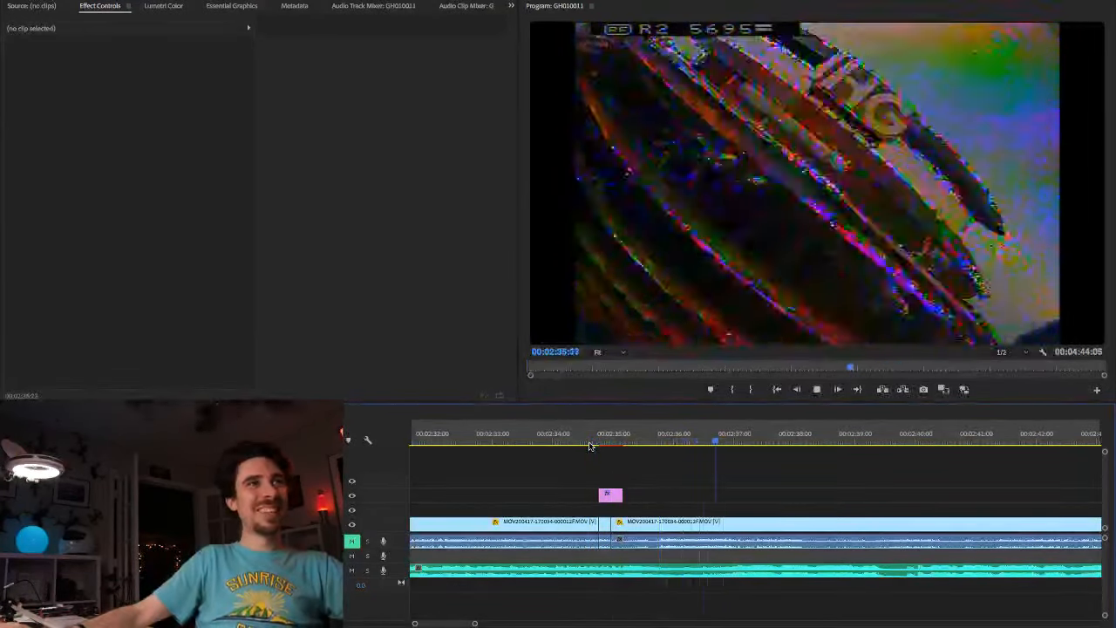
{"action": "left_click", "coordinate": [700, 443]}
{"action": "key", "text": "space"}
{"action": "key", "text": "space"}
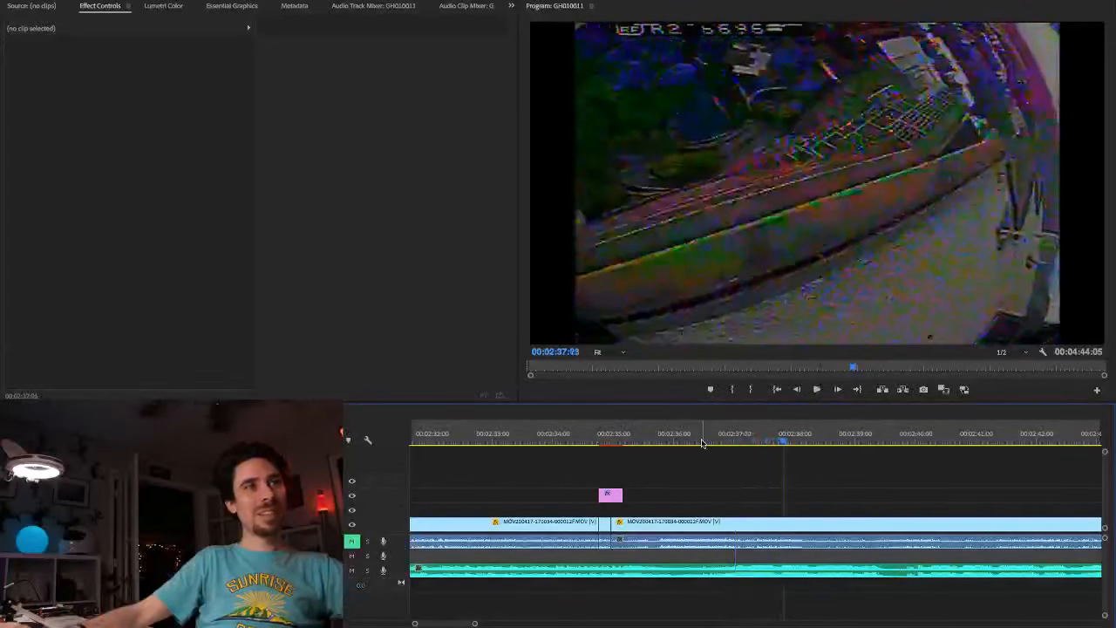
Step: Trim a few more frames off the start of the clip after the transition and ripple delete the resulting gap
{"action": "left_click_drag", "start_coordinate": [614, 522], "coordinate": [621, 521]}
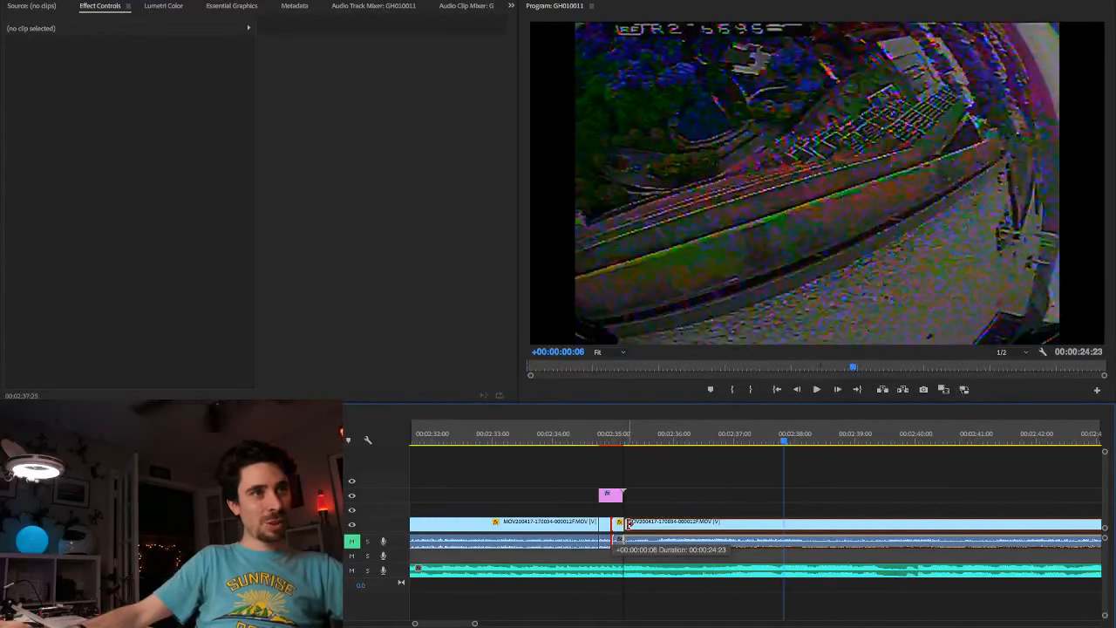
{"action": "left_click_drag", "start_coordinate": [631, 523], "coordinate": [633, 523]}
{"action": "right_click", "coordinate": [621, 525]}
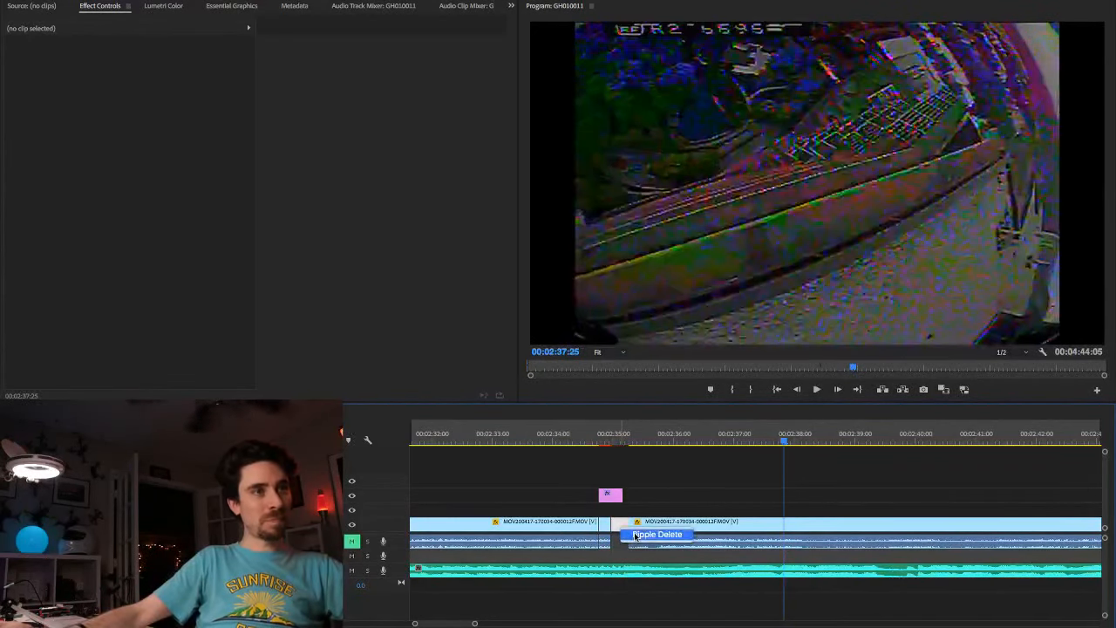
{"action": "left_click", "coordinate": [654, 534]}
Step: Play the footage from 00:02:34:11 through the next adjustment layer to 00:03:02:05
{"action": "left_click", "coordinate": [576, 443]}
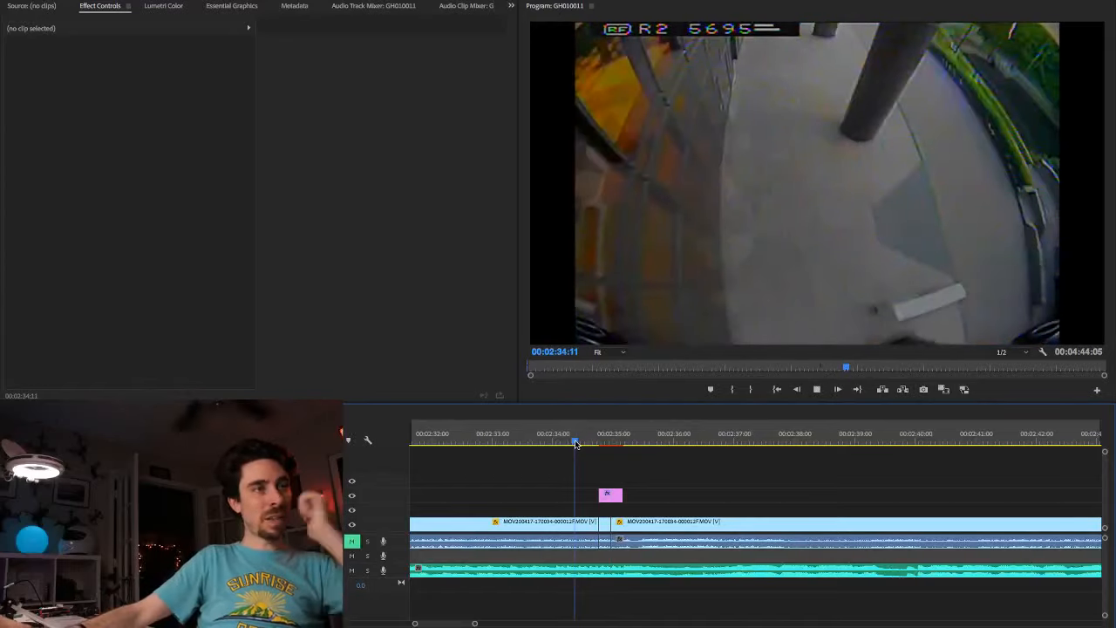
{"action": "key", "text": "space"}
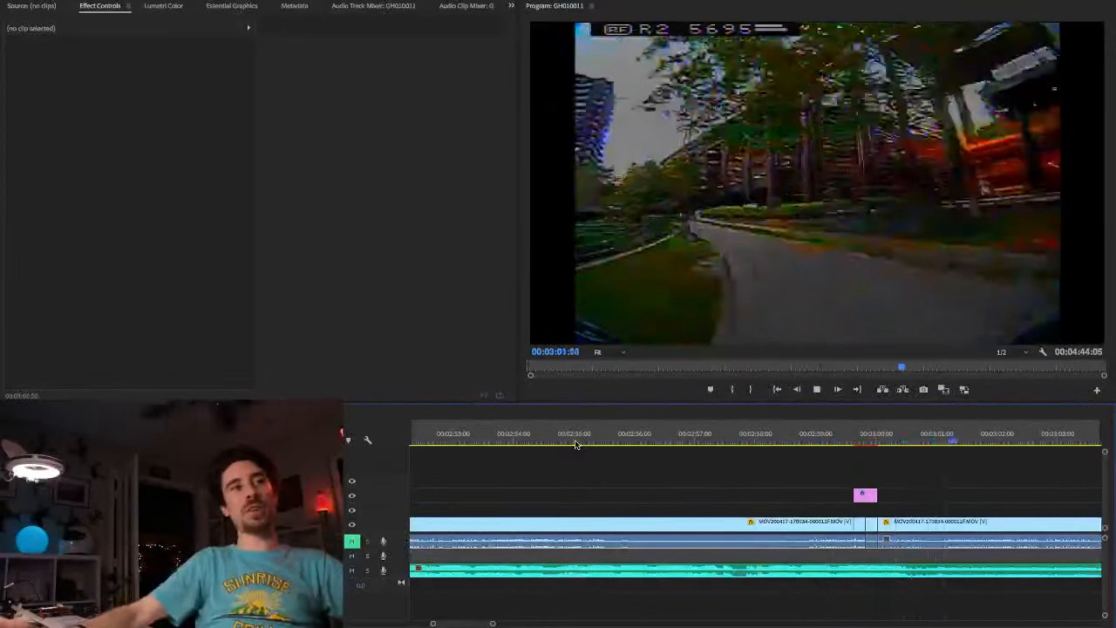
{"action": "key", "text": "space"}
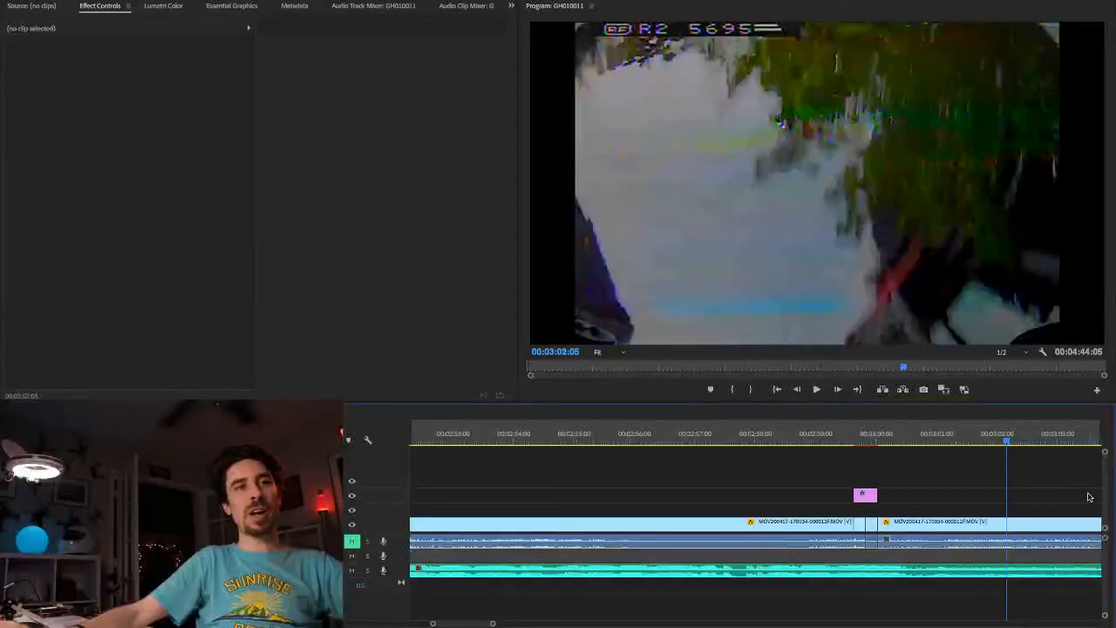
Step: Place the playhead at 00:02:59:07, just before the second adjustment layer, and save the project
{"action": "left_click", "coordinate": [829, 444]}
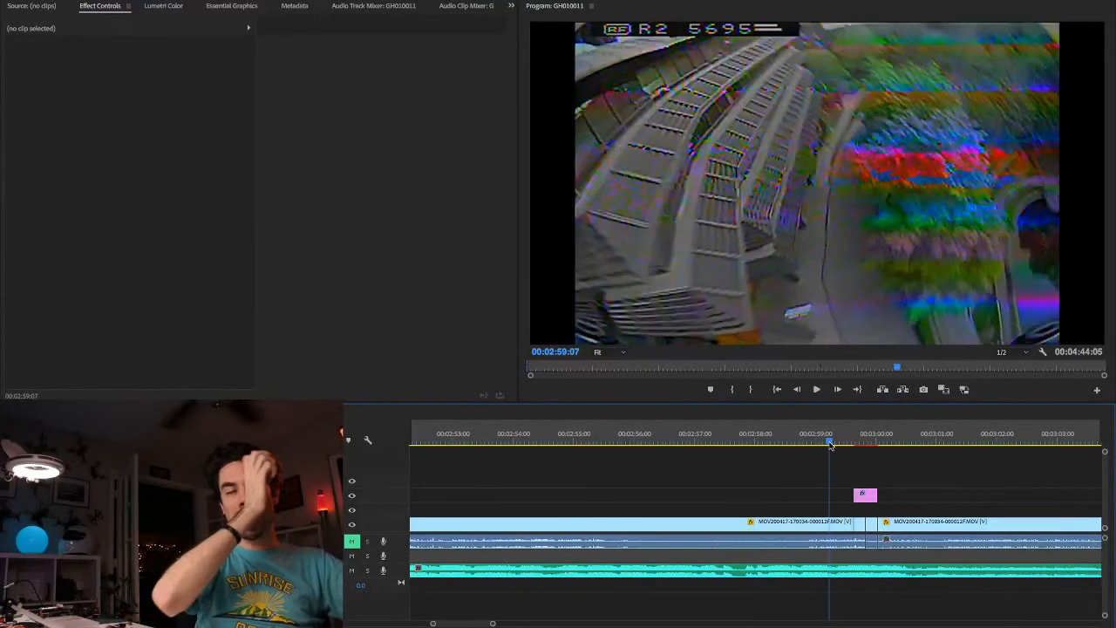
{"action": "key", "text": "ctrl+s"}
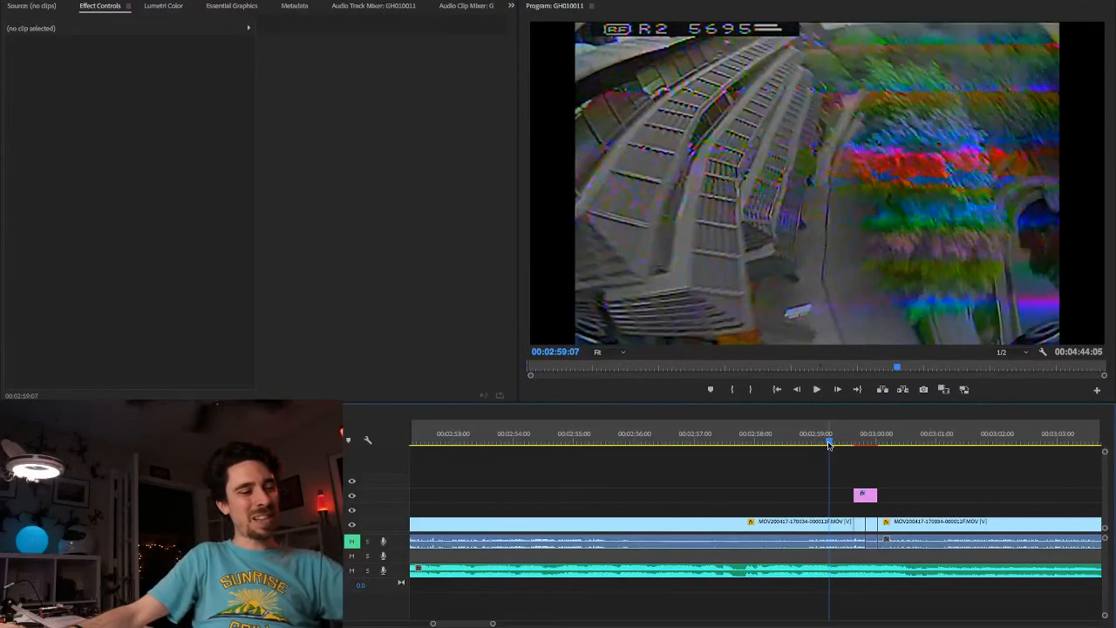
{"action": "key", "text": "ctrl+s"}
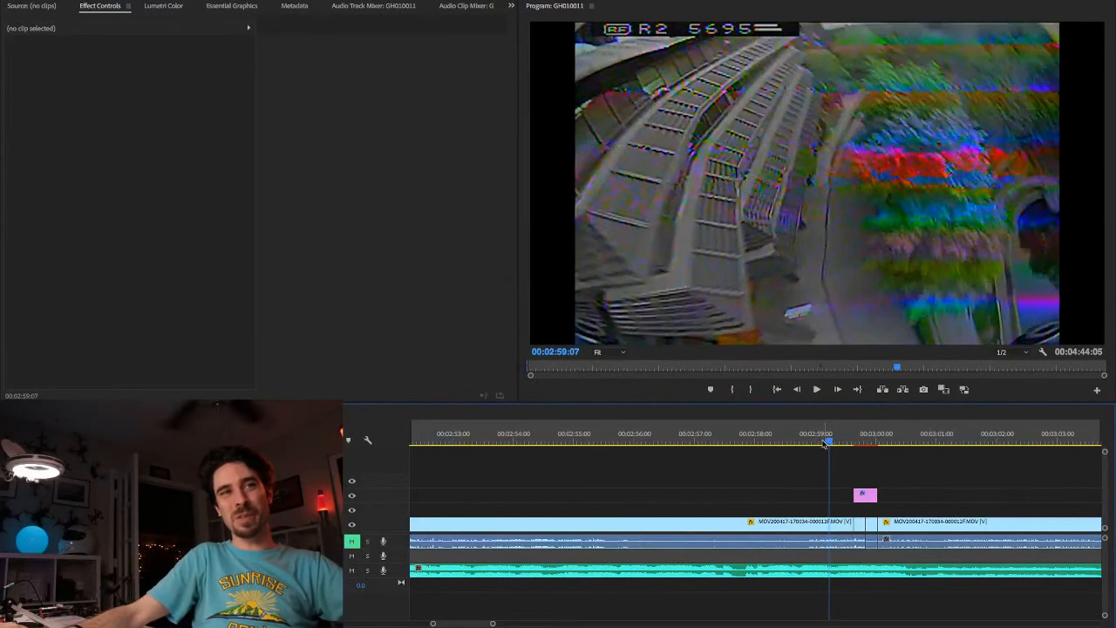
Step: Play the footage from about 00:02:58:00 through the second transition to 00:03:14:21
{"action": "left_click", "coordinate": [747, 443]}
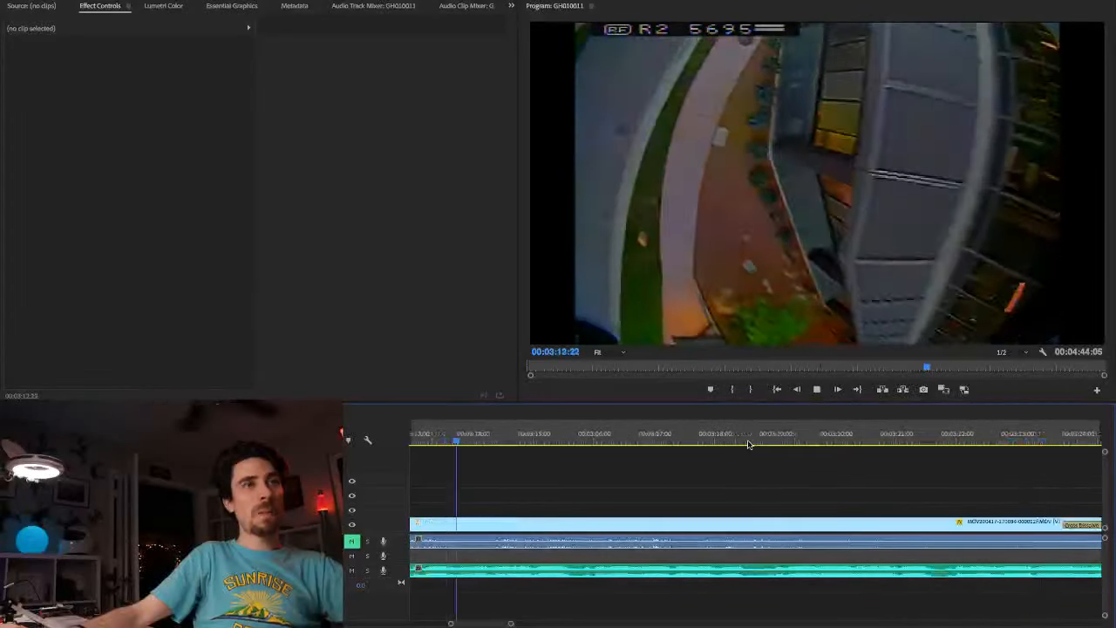
{"action": "key", "text": "space"}
{"action": "key", "text": "minus"}
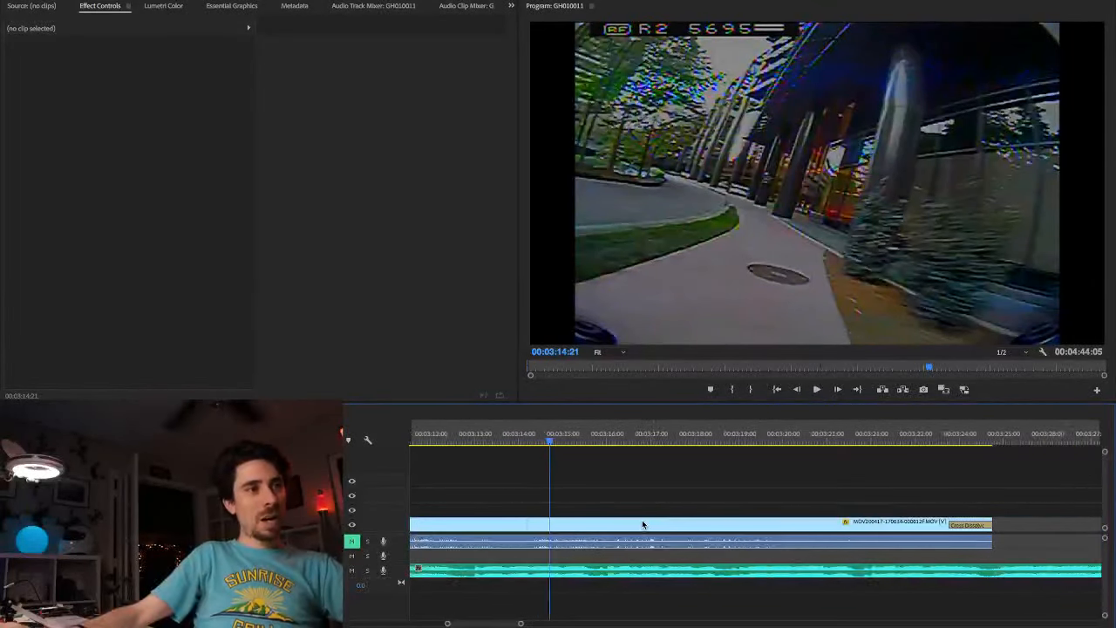
Step: Replay the opening of the clip after the second adjustment layer, first from 00:03:01:09 and again from about 00:03:00:00
{"action": "scroll", "coordinate": [642, 523], "scroll_direction": "up", "scroll_amount": 5}
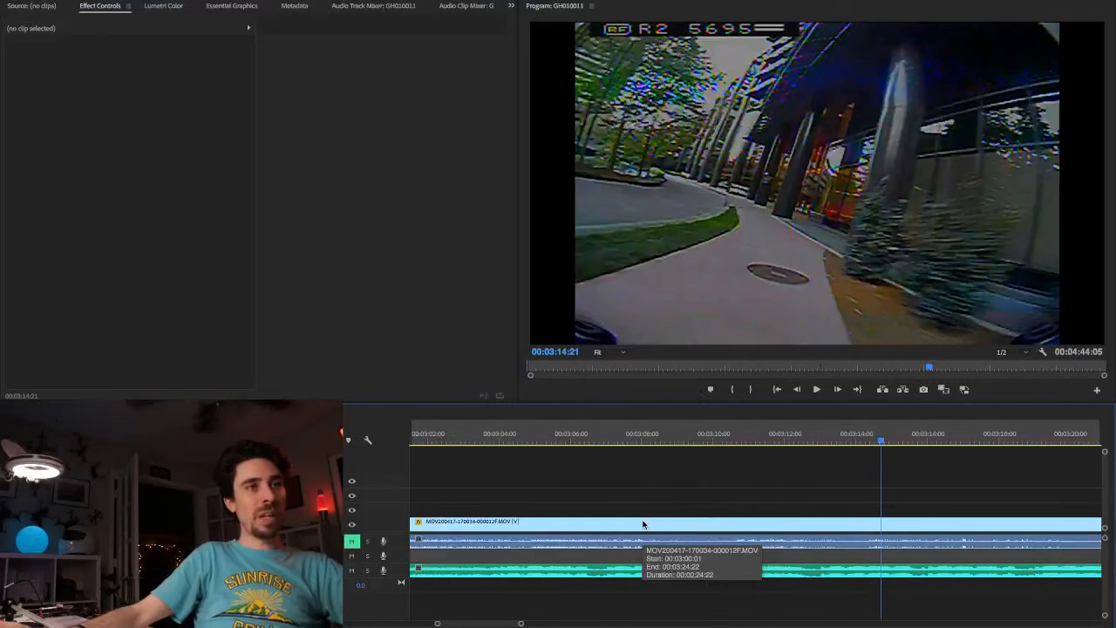
{"action": "scroll", "coordinate": [643, 524], "scroll_direction": "up", "scroll_amount": 2}
{"action": "left_click", "coordinate": [473, 445]}
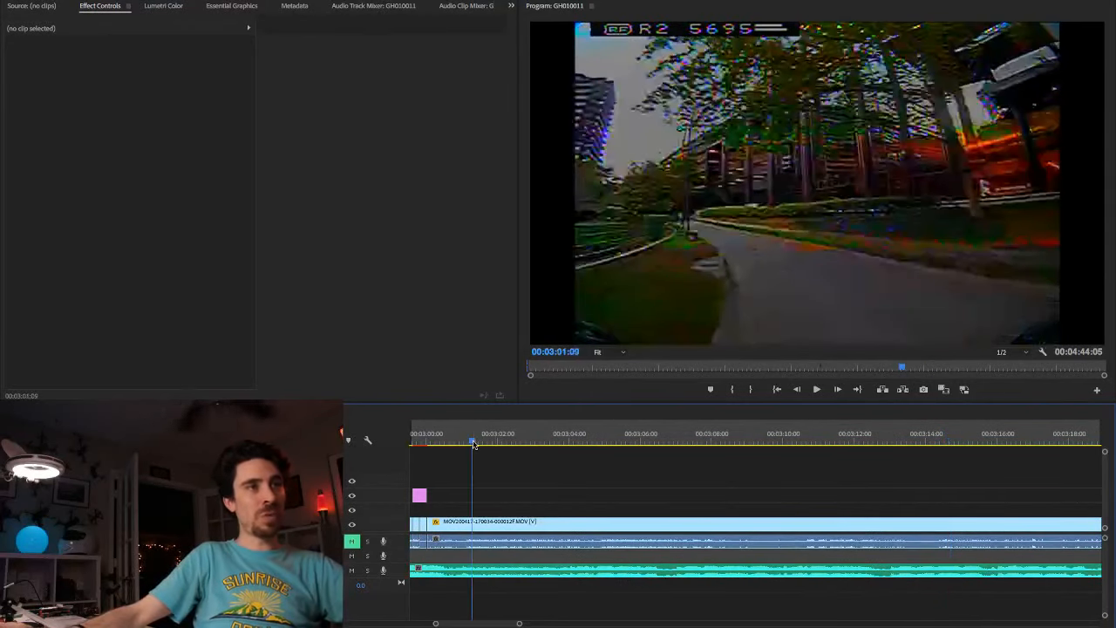
{"action": "key", "text": "space"}
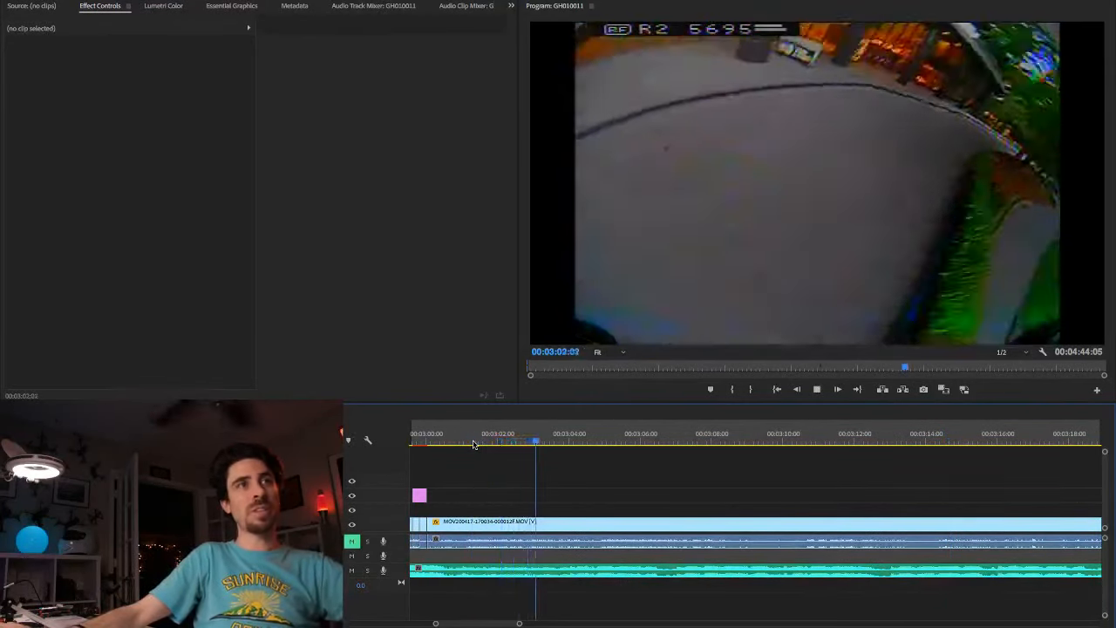
{"action": "key", "text": "space"}
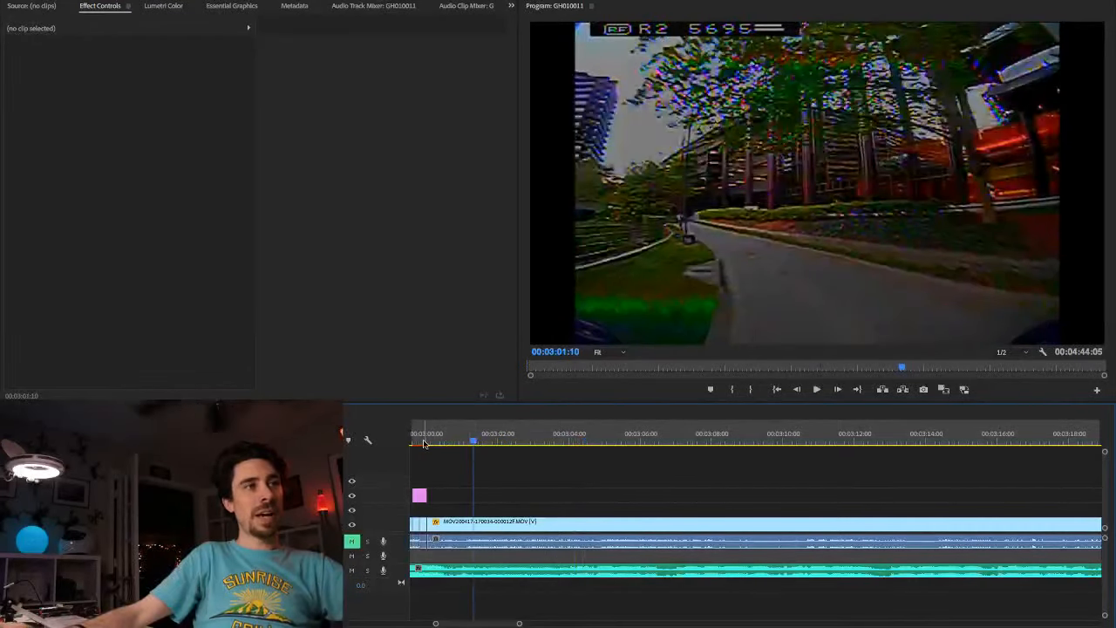
{"action": "left_click", "coordinate": [423, 443]}
{"action": "key", "text": "space"}
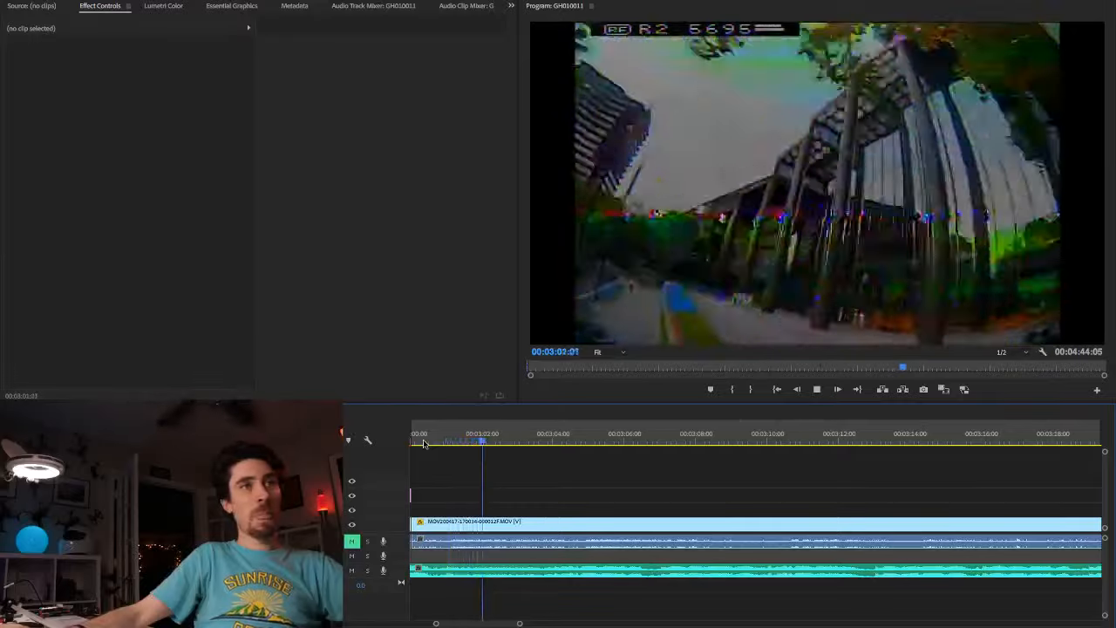
{"action": "key", "text": "space"}
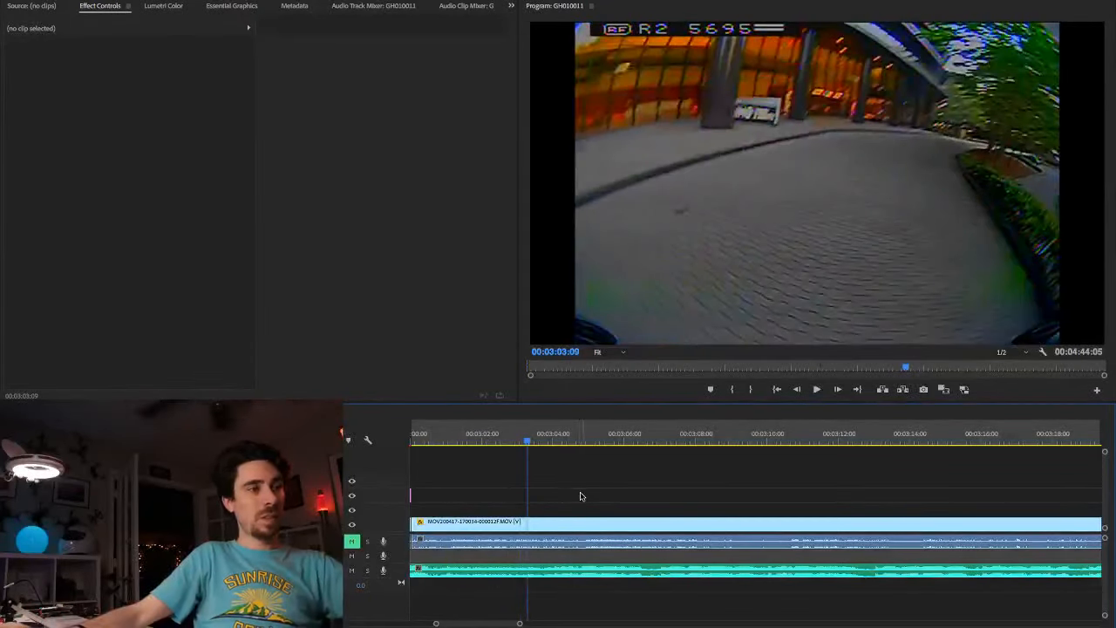
Step: Move the adjustment layer near 00:03:00:00 down one track, directly above the footage, with the playhead at 00:02:57:01
{"action": "scroll", "coordinate": [582, 496], "scroll_direction": "up", "scroll_amount": 3}
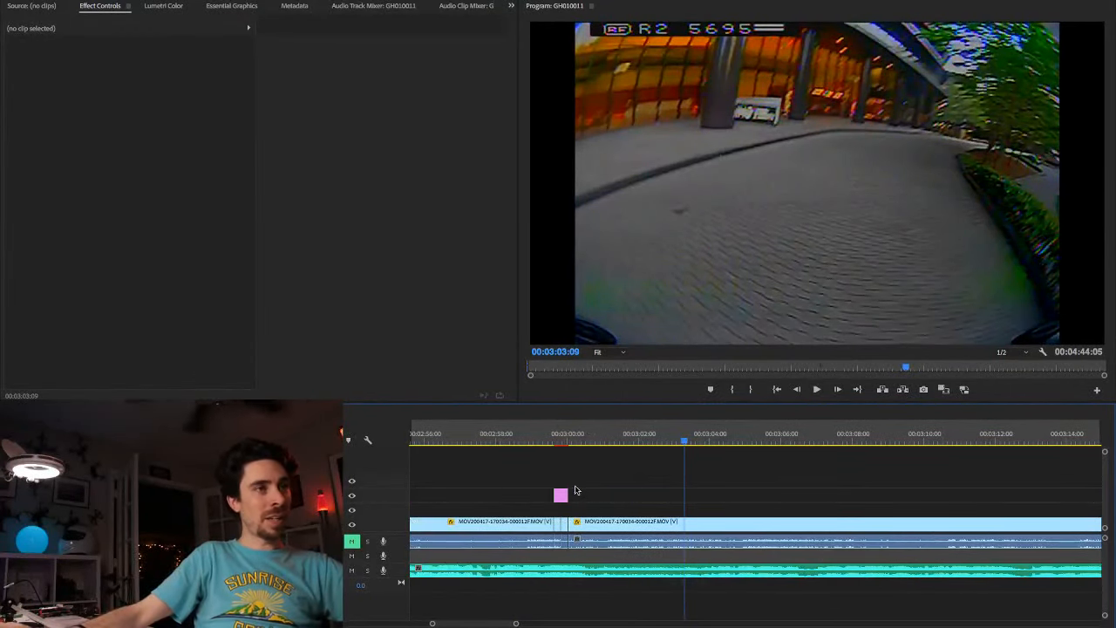
{"action": "left_click", "coordinate": [463, 446]}
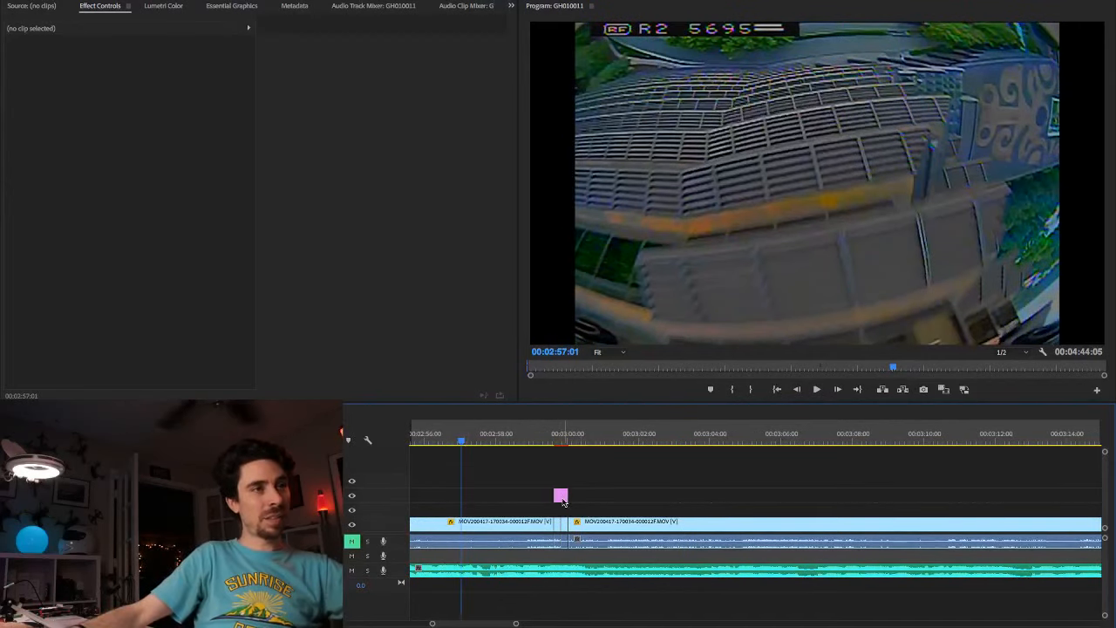
{"action": "left_click_drag", "start_coordinate": [560, 497], "coordinate": [561, 511]}
Step: Play the transition from 00:02:57:01, and replay the shot that follows it from just after the adjustment layer
{"action": "key", "text": "space"}
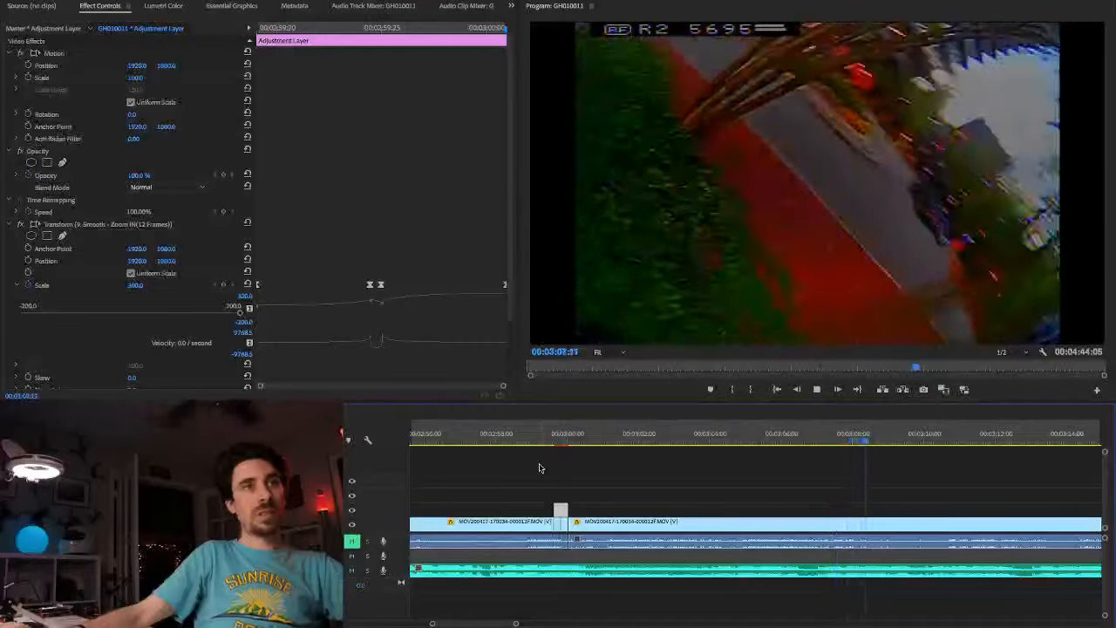
{"action": "left_click", "coordinate": [582, 443]}
{"action": "key", "text": "space"}
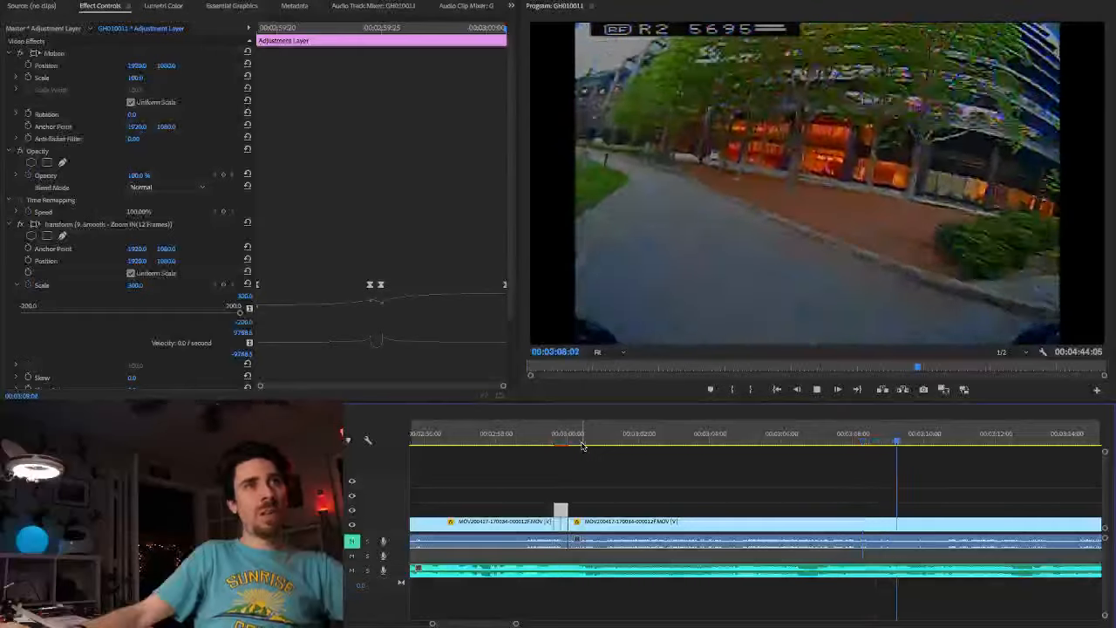
Step: Stop playback at 00:03:10:01 and split the footage clip there
{"action": "key", "text": "space"}
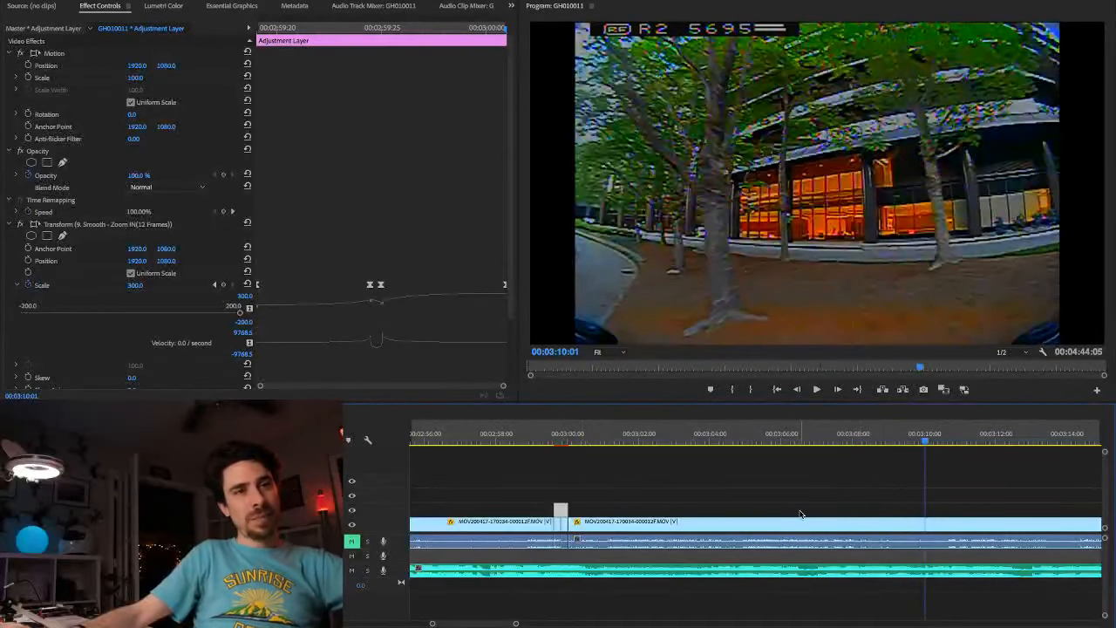
{"action": "key", "text": "Right"}
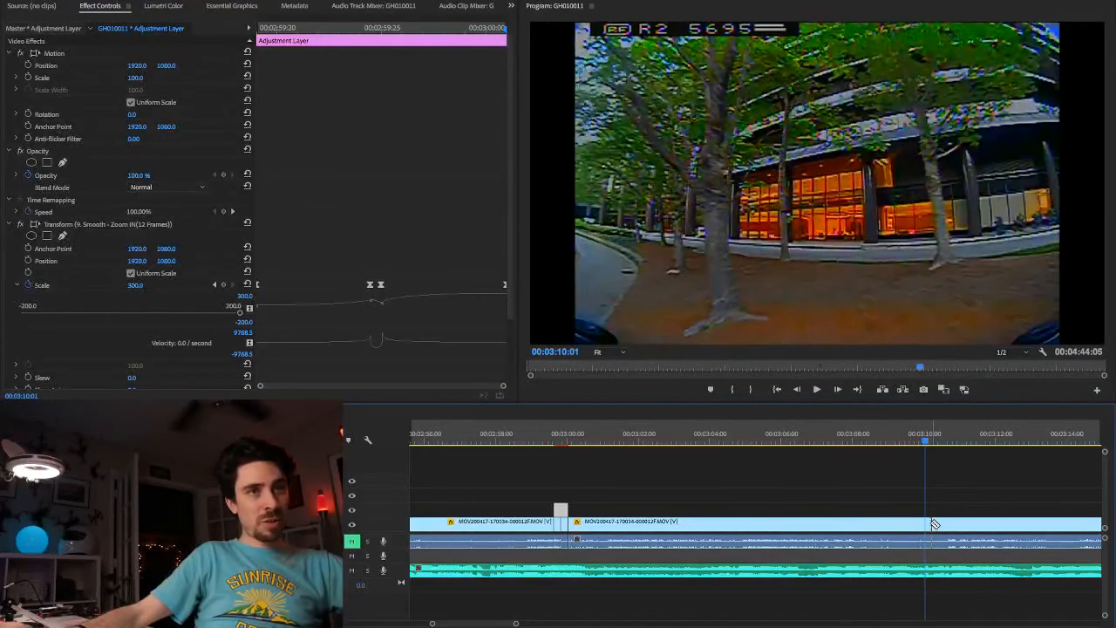
{"action": "key", "text": "ctrl+k"}
Step: Play the footage after the split, replaying it from 00:03:16:26 and from about 00:03:14:07 to find the next cut point
{"action": "key", "text": "space"}
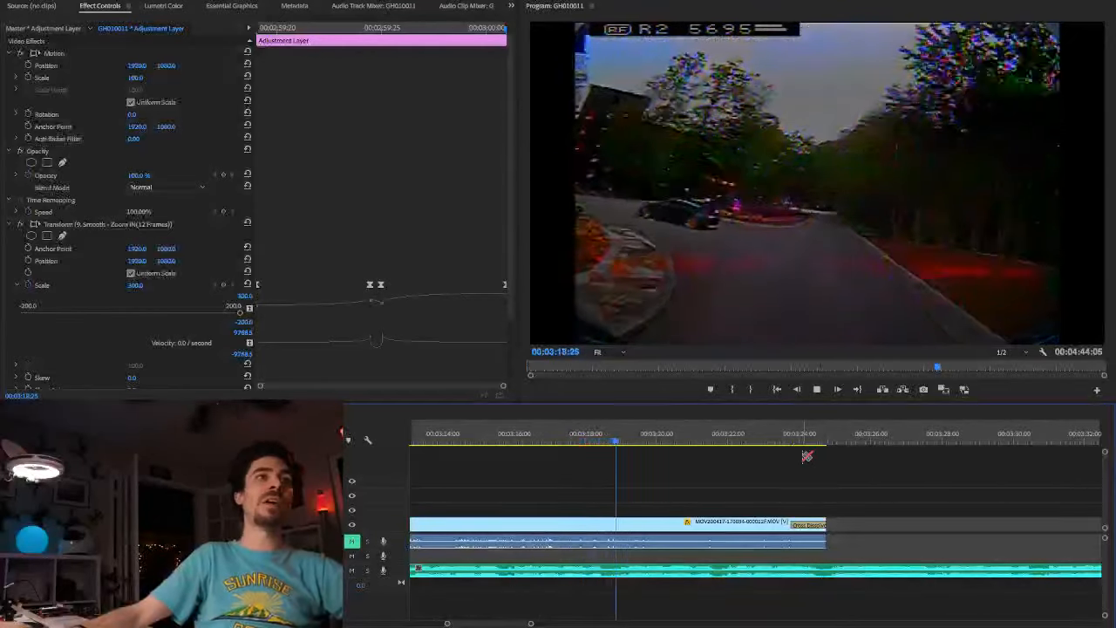
{"action": "left_click", "coordinate": [545, 444]}
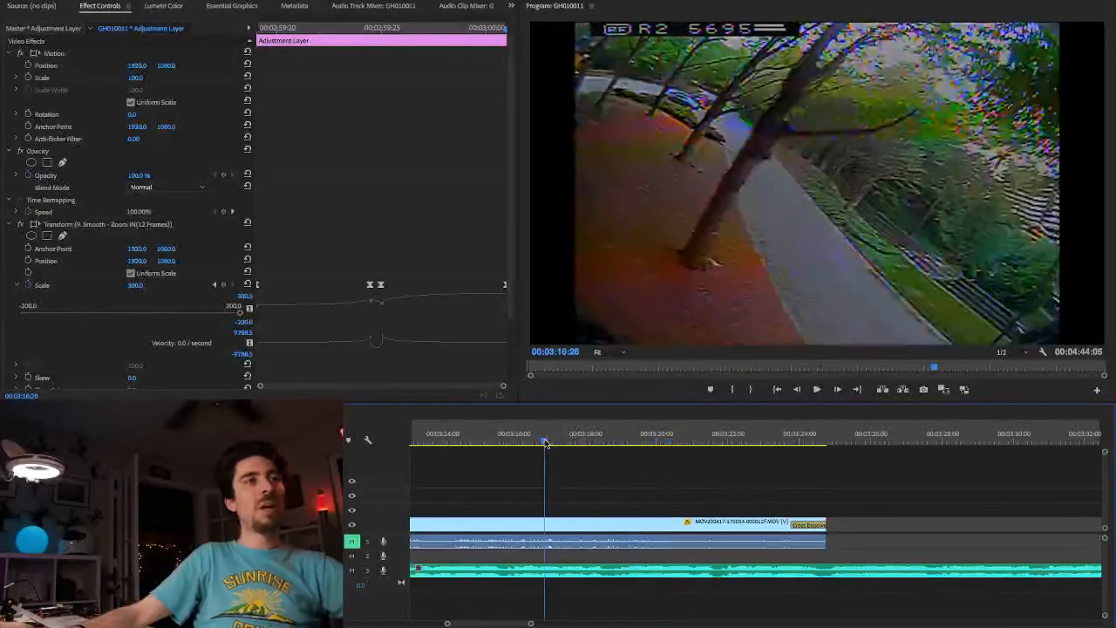
{"action": "key", "text": "space"}
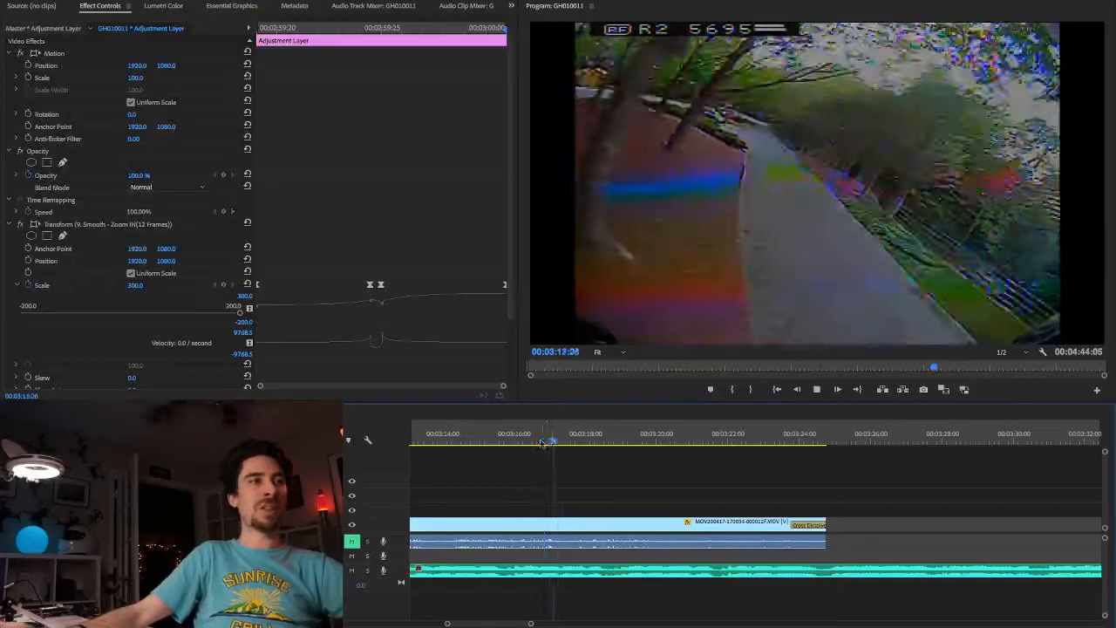
{"action": "left_click", "coordinate": [451, 442]}
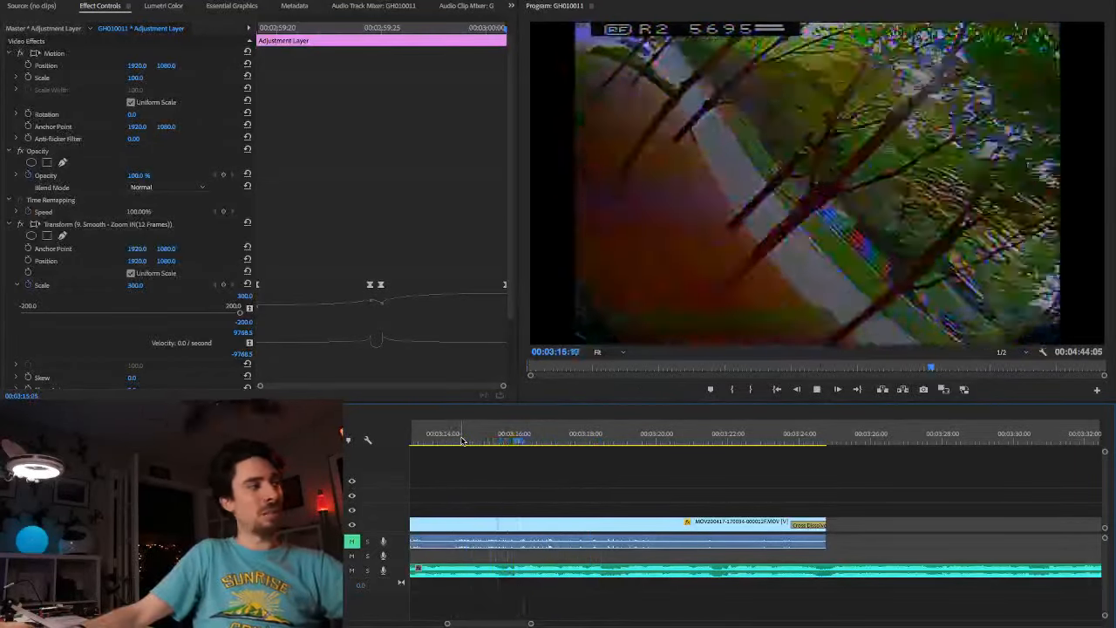
{"action": "key", "text": "space"}
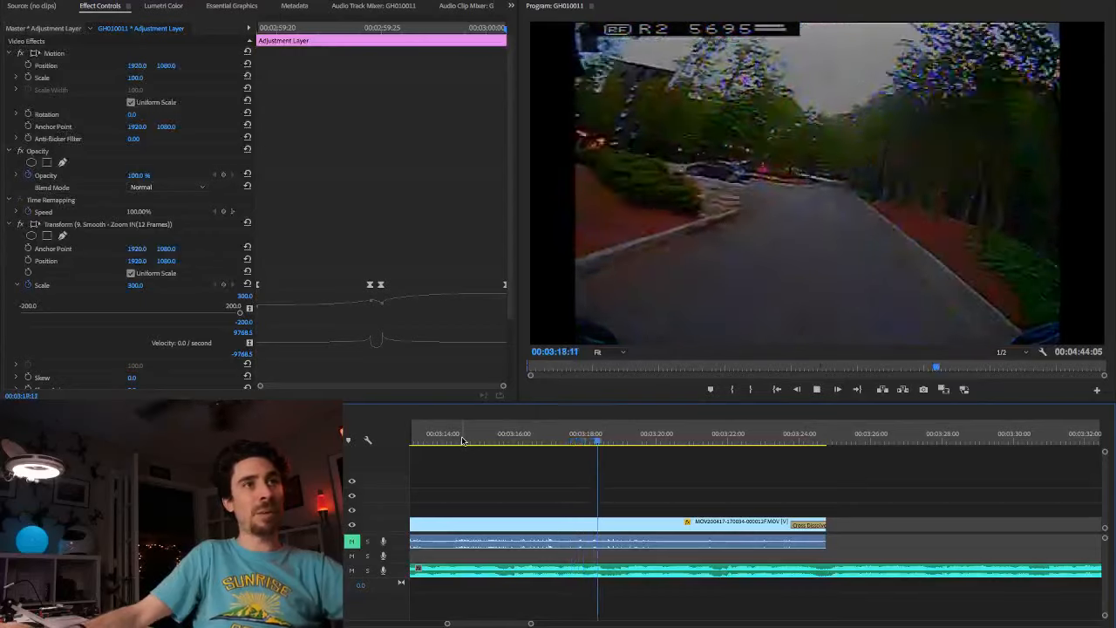
Step: Check the frame at 00:03:15:14, and replay the clip from just after its split to about 00:03:21:11
{"action": "left_click", "coordinate": [495, 443]}
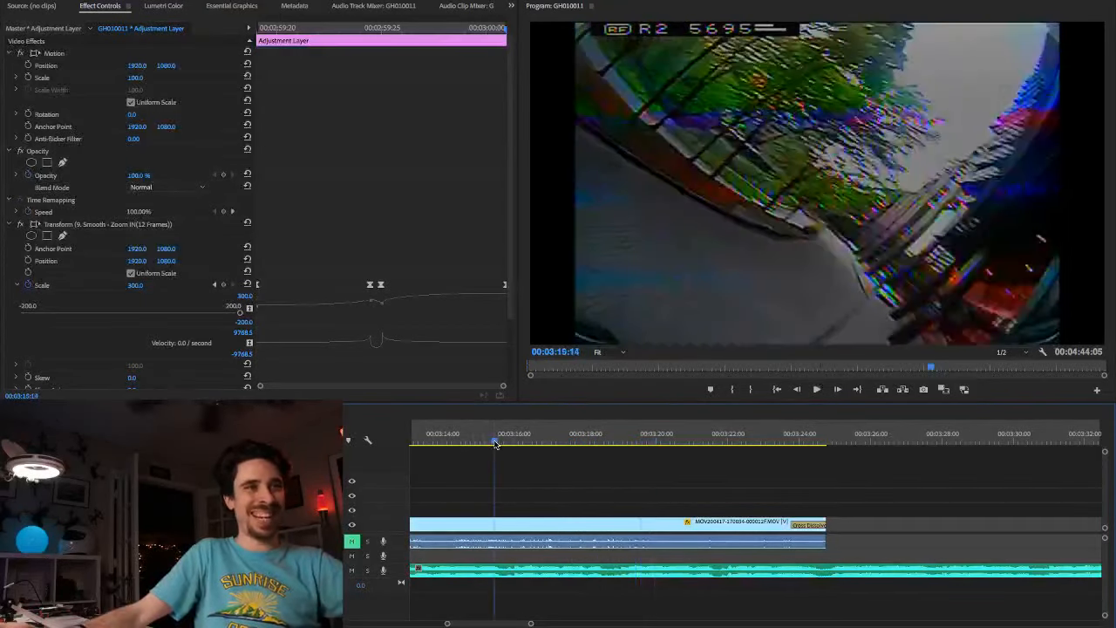
{"action": "scroll", "coordinate": [582, 521], "scroll_direction": "left", "scroll_amount": 5}
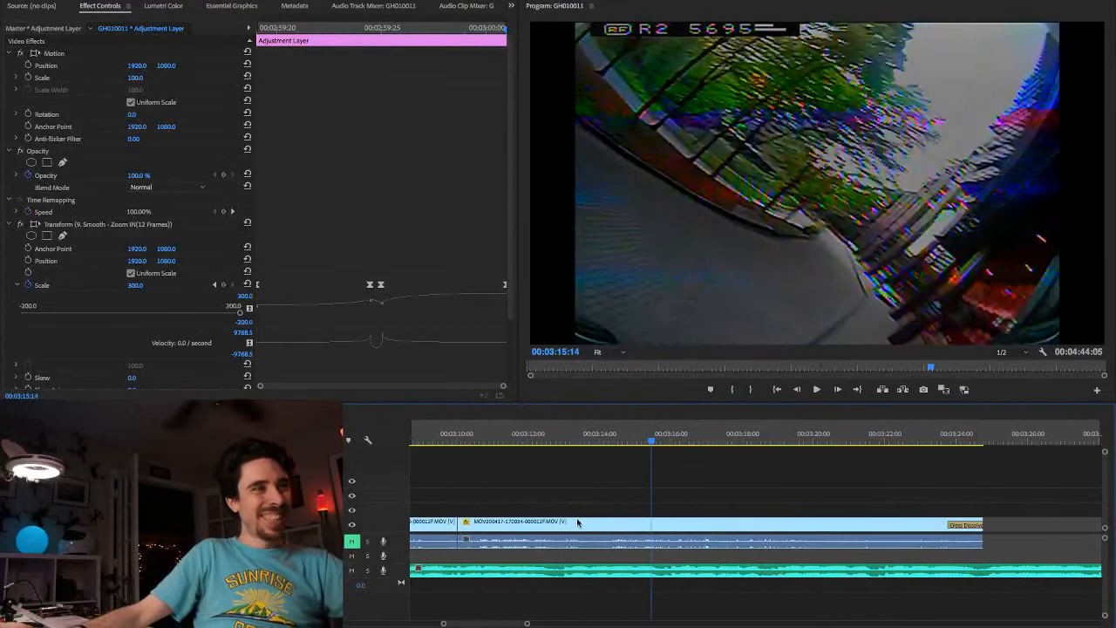
{"action": "left_click", "coordinate": [466, 443]}
{"action": "key", "text": "space"}
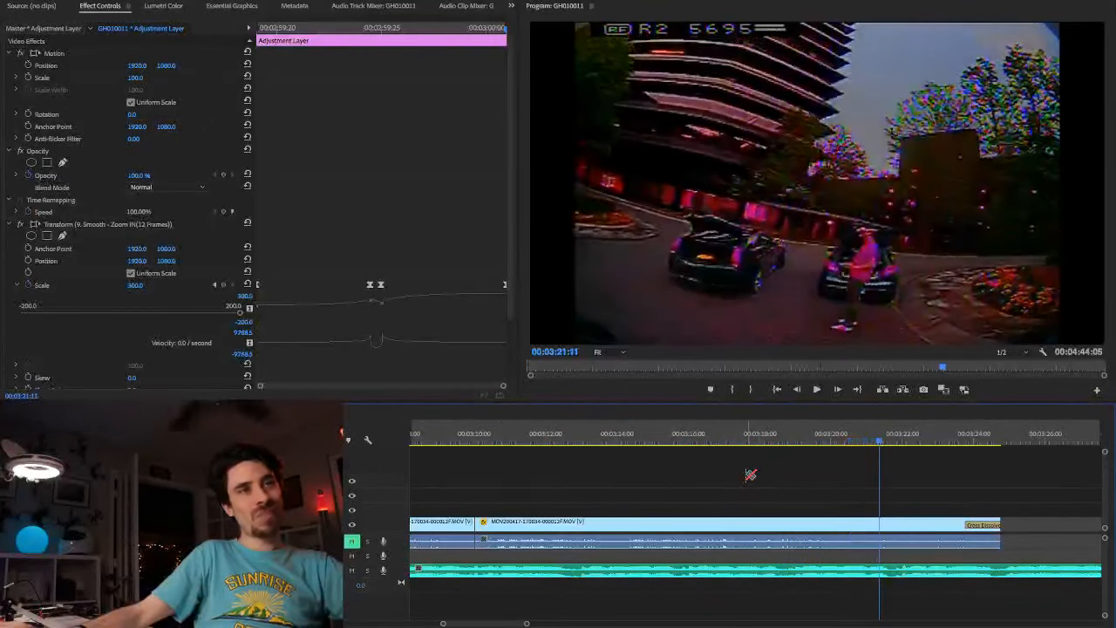
Step: Split the footage clip at 00:03:16:26 and ripple-delete the piece between the previous cut and this one
{"action": "left_click_drag", "start_coordinate": [877, 444], "coordinate": [719, 447]}
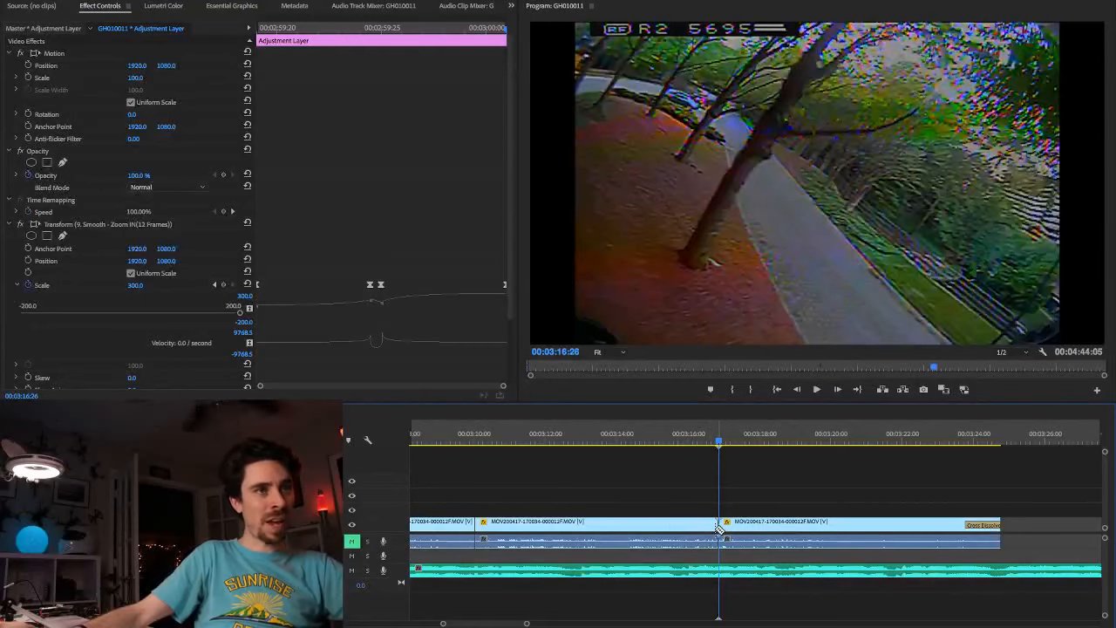
{"action": "right_click", "coordinate": [667, 524]}
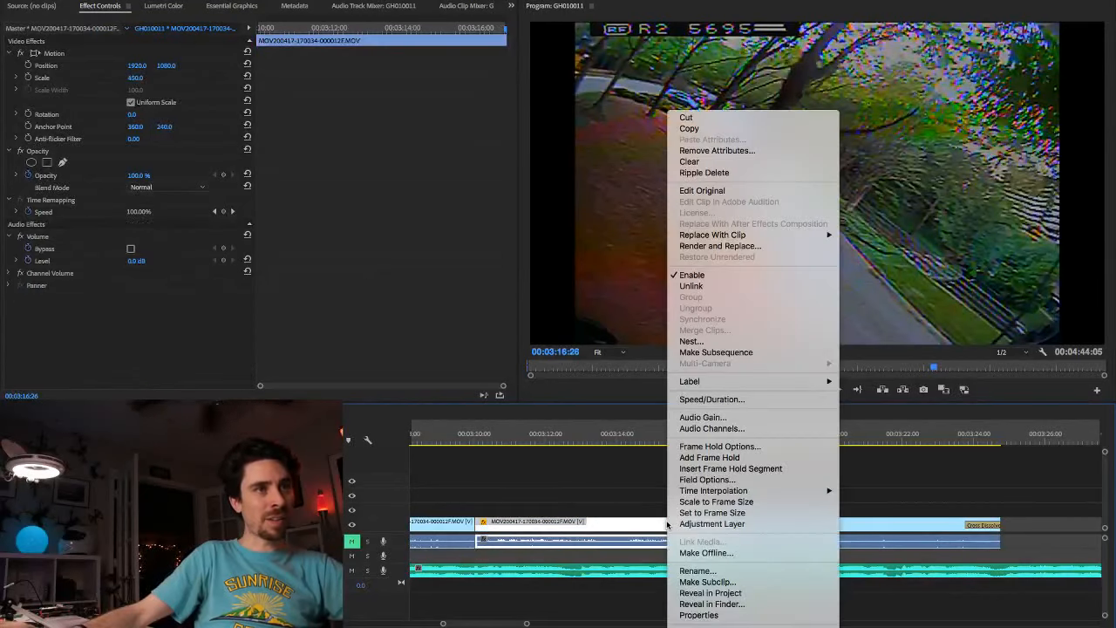
{"action": "left_click", "coordinate": [724, 174]}
Step: Play the shortened ending past the cross dissolve, and replay it from 00:03:17:19 to find the end point for the music
{"action": "left_click", "coordinate": [429, 445]}
{"action": "key", "text": "space"}
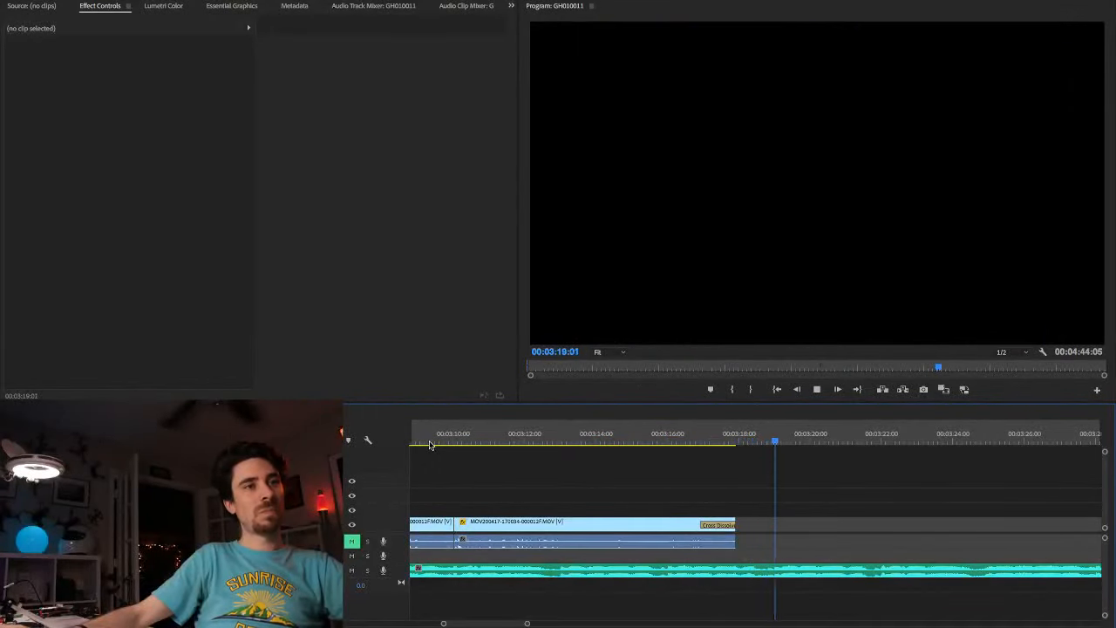
{"action": "key", "text": "space"}
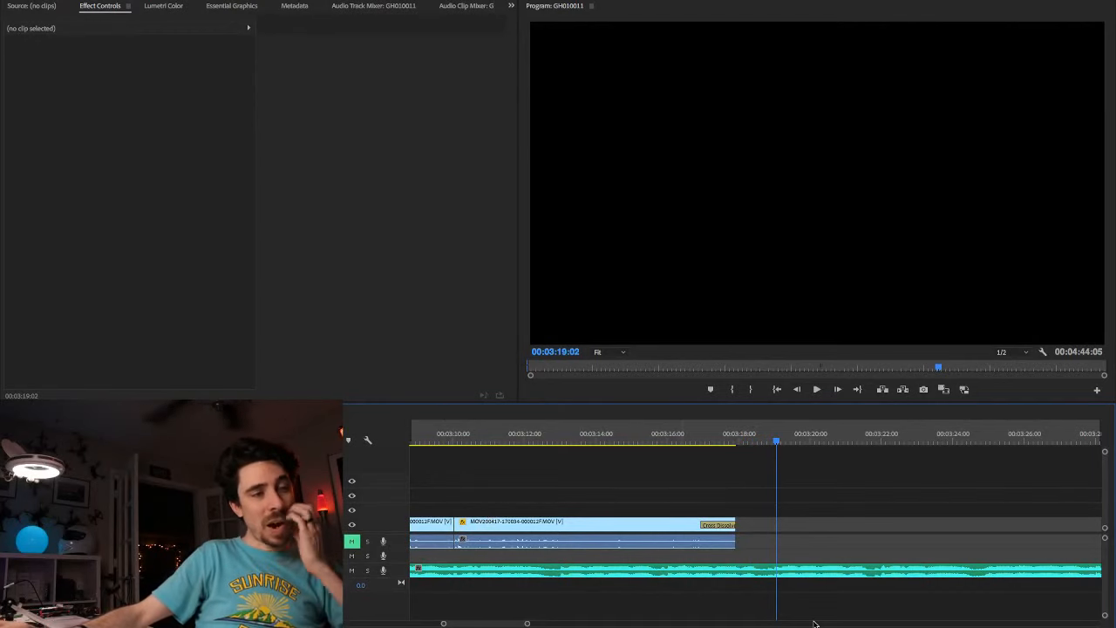
{"action": "scroll", "coordinate": [763, 577], "scroll_direction": "up", "scroll_amount": 5}
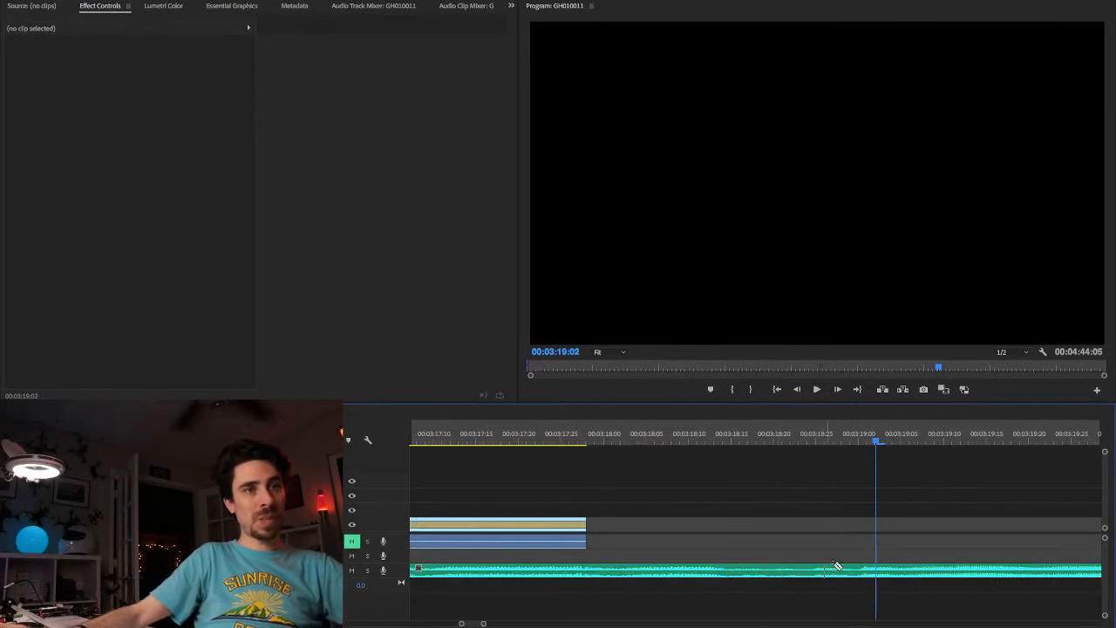
{"action": "left_click", "coordinate": [511, 445]}
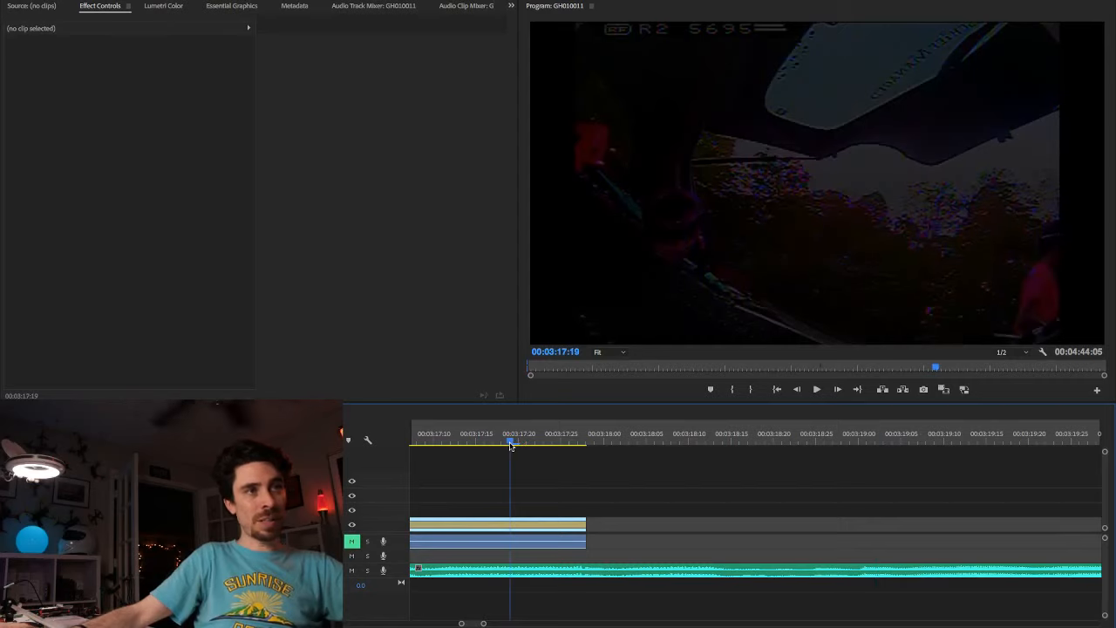
{"action": "key", "text": "space"}
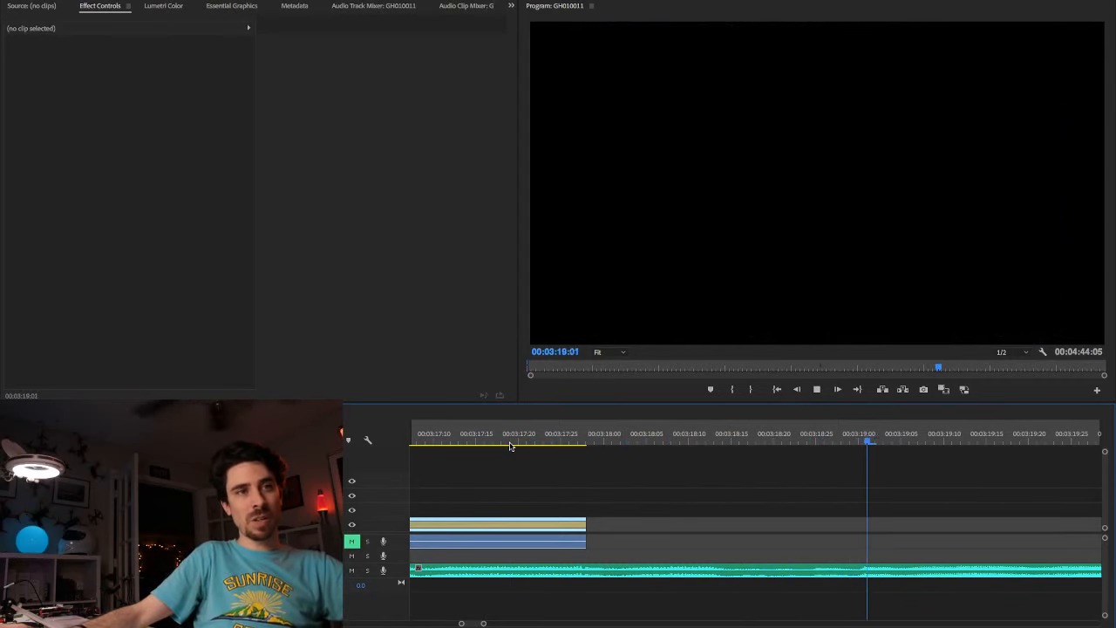
{"action": "key", "text": "space"}
Step: Split the music clip at 00:03:18:29 and clear the part after the cut
{"action": "key", "text": "Left"}
{"action": "key", "text": "Left"}
{"action": "key", "text": "Left"}
{"action": "key", "text": "Left"}
{"action": "key", "text": "Right"}
{"action": "key", "text": "Right"}
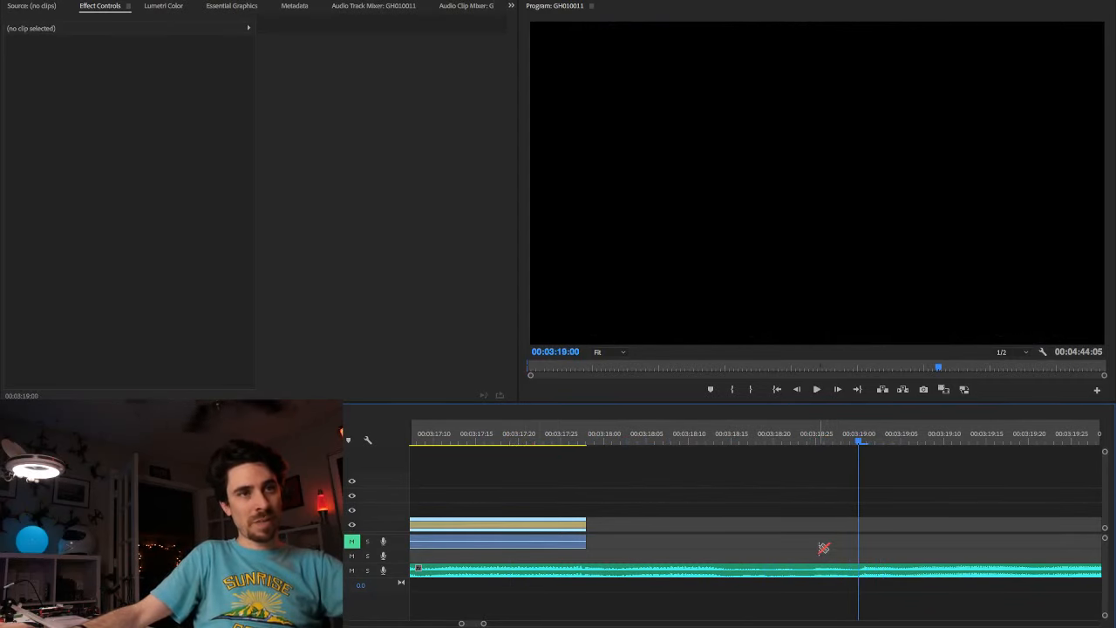
{"action": "key", "text": "Left"}
{"action": "key", "text": "Left"}
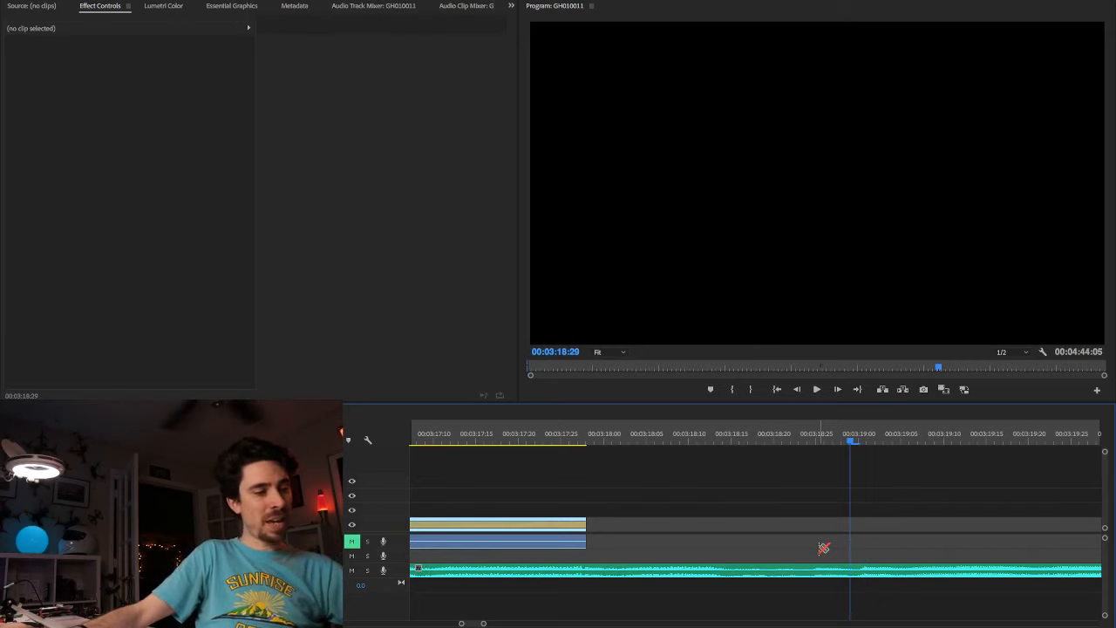
{"action": "right_click", "coordinate": [893, 575]}
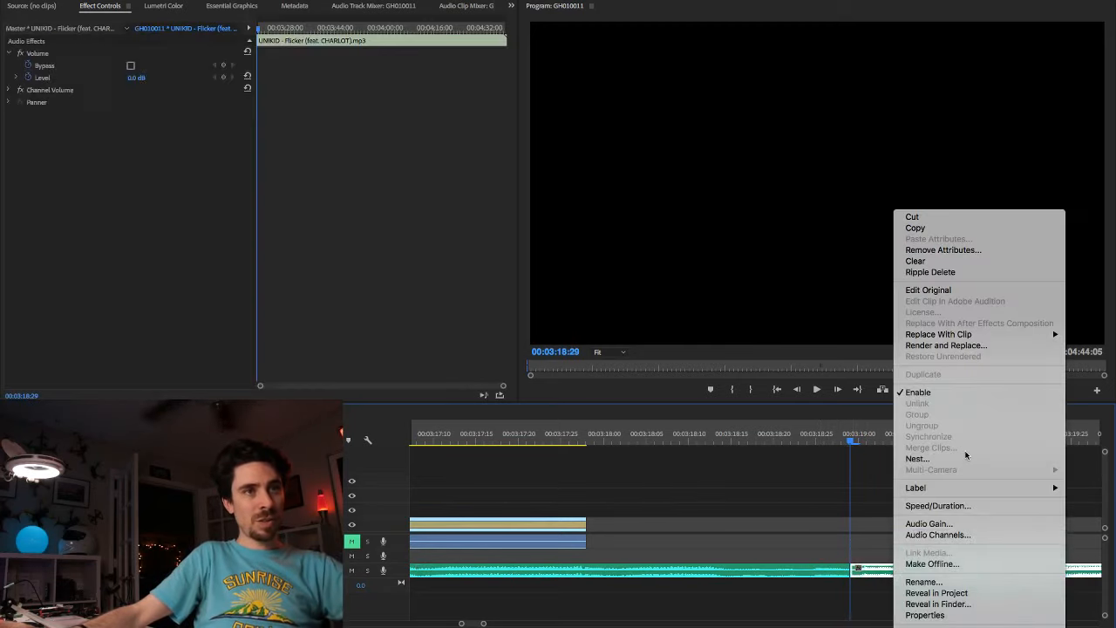
{"action": "left_click", "coordinate": [916, 260]}
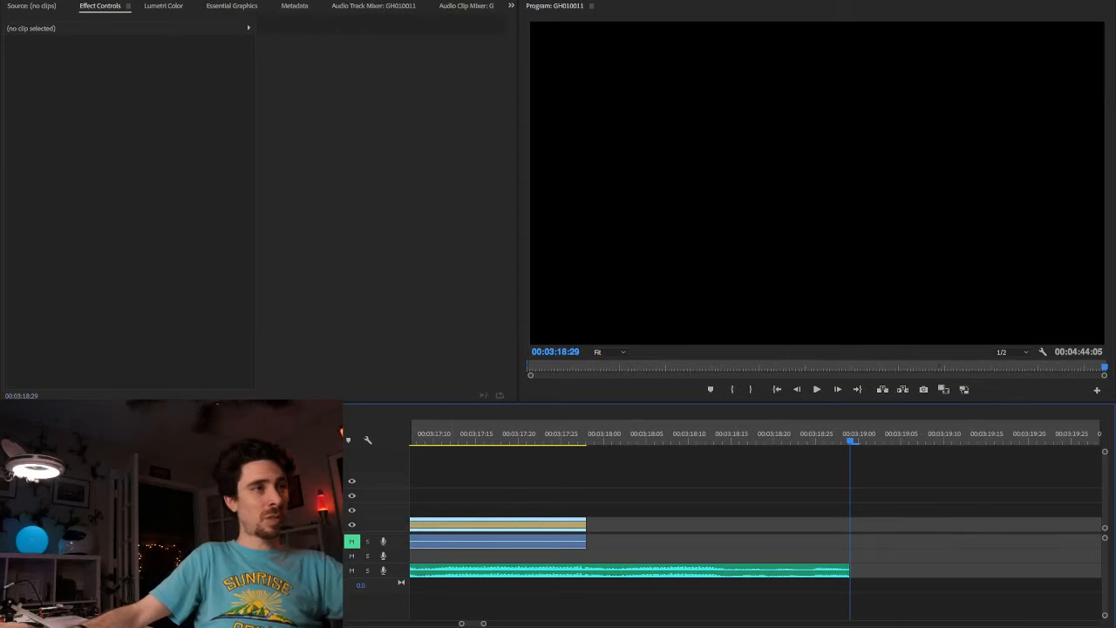
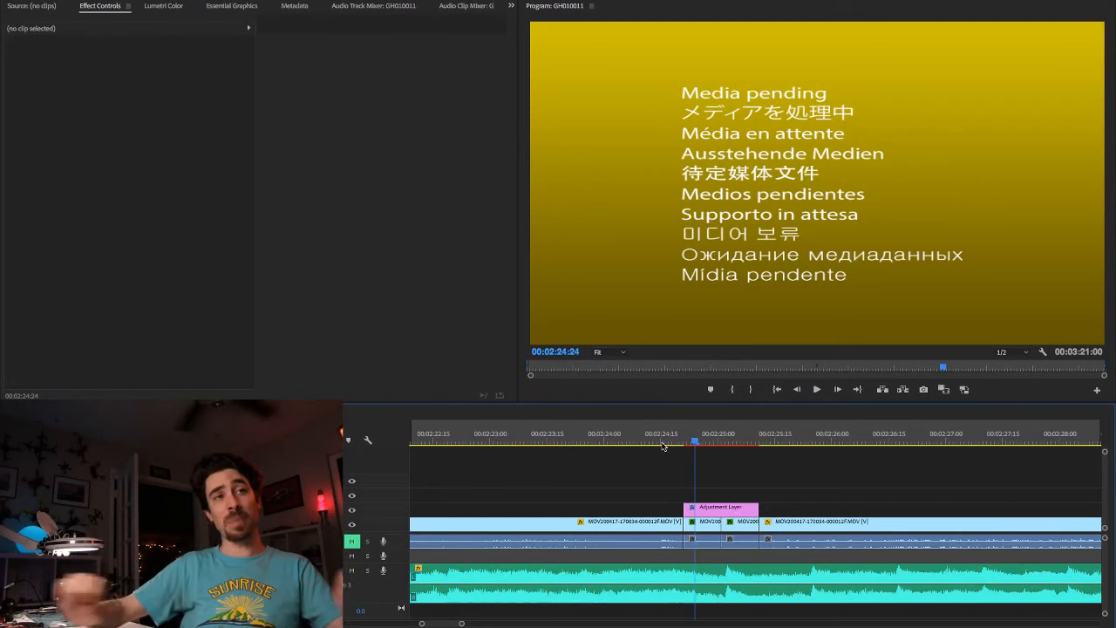
Step: Replay the spin transition near 00:02:24:21 from about 00:02:24:00, starting in the footage before its adjustment layer
{"action": "left_click", "coordinate": [663, 443]}
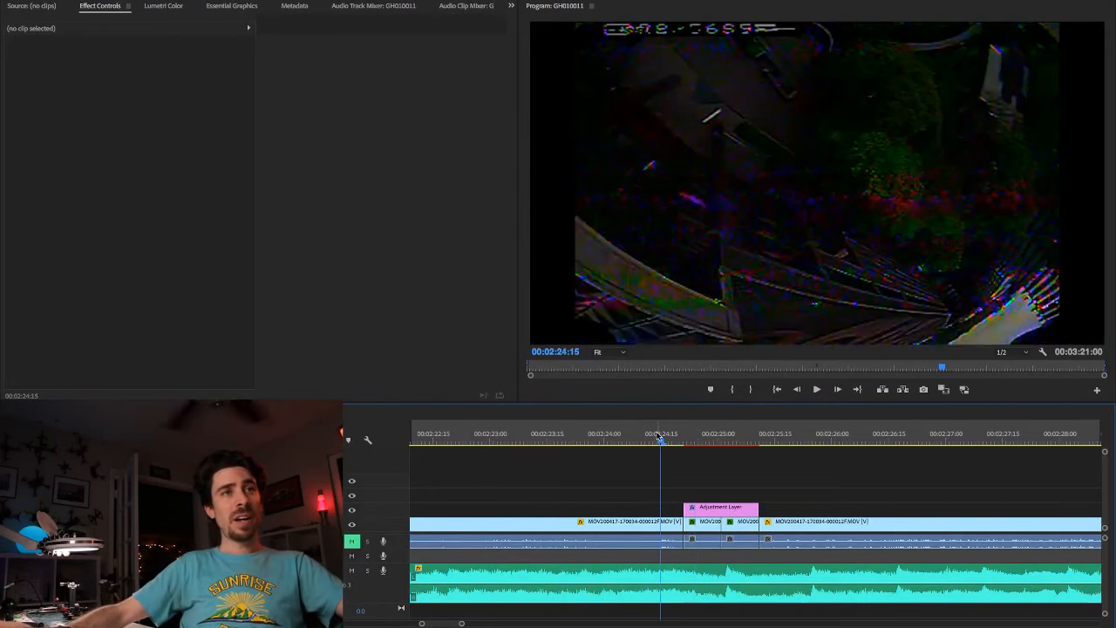
{"action": "left_click", "coordinate": [621, 443]}
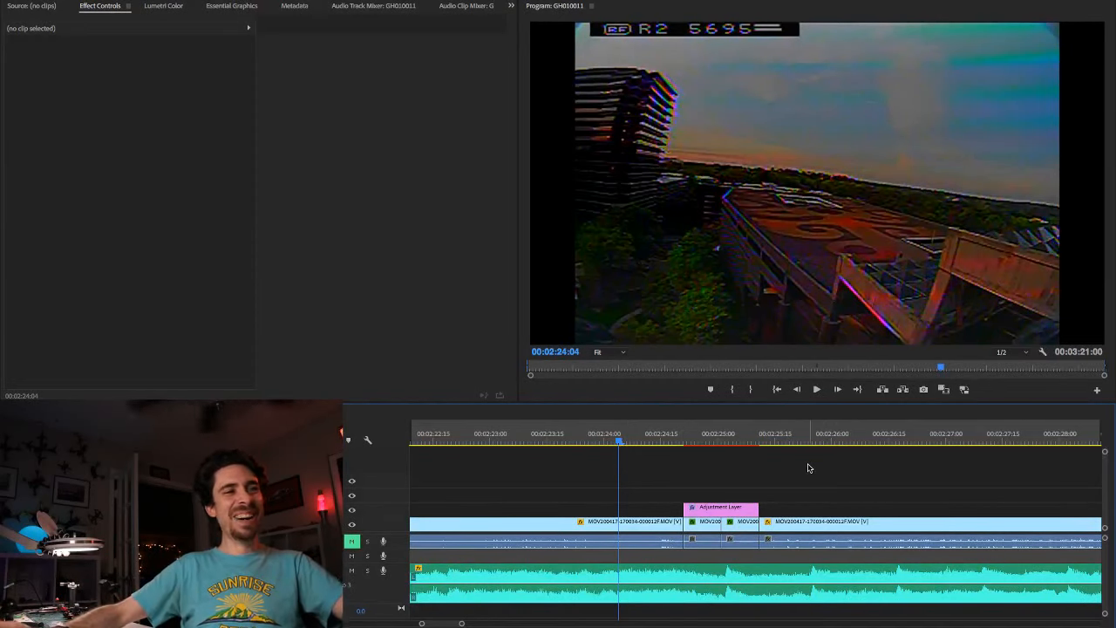
{"action": "left_click_drag", "start_coordinate": [635, 444], "coordinate": [604, 441]}
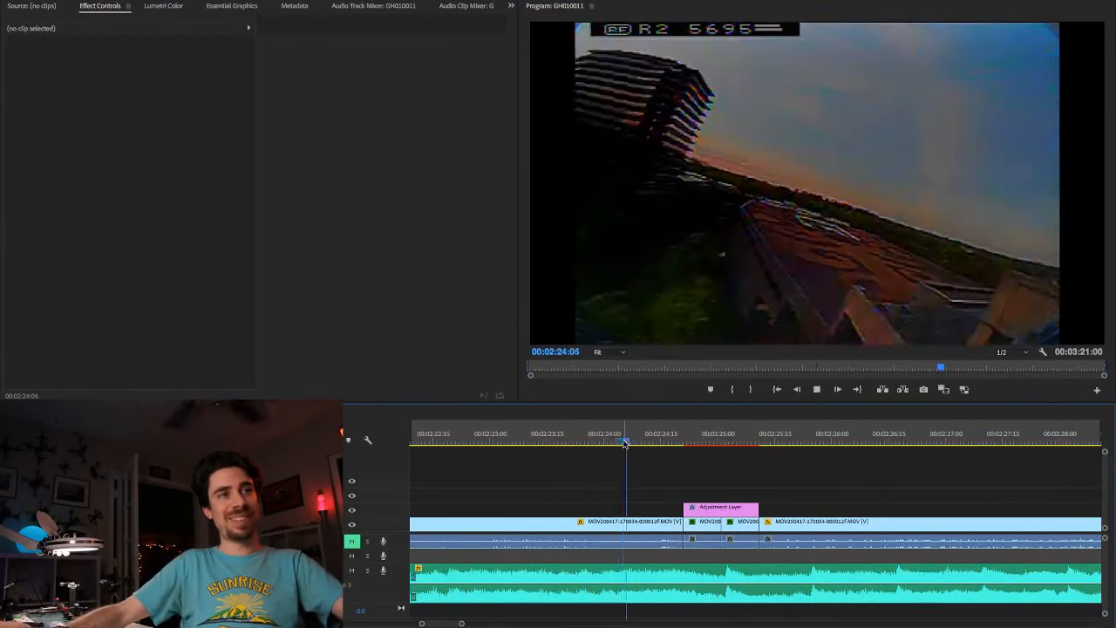
{"action": "key", "text": "space"}
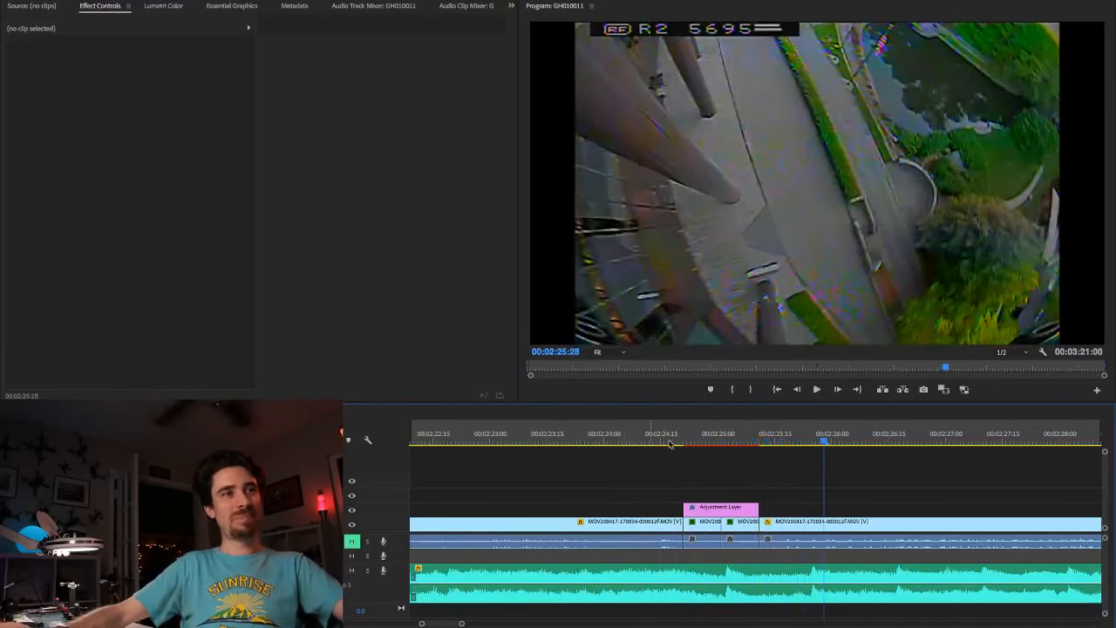
Step: Step back and forth frame by frame between about 00:02:24:14 and 00:02:24:29, comparing the drone's rotation with the counterclockwise spin
{"action": "left_click_drag", "start_coordinate": [685, 443], "coordinate": [672, 443]}
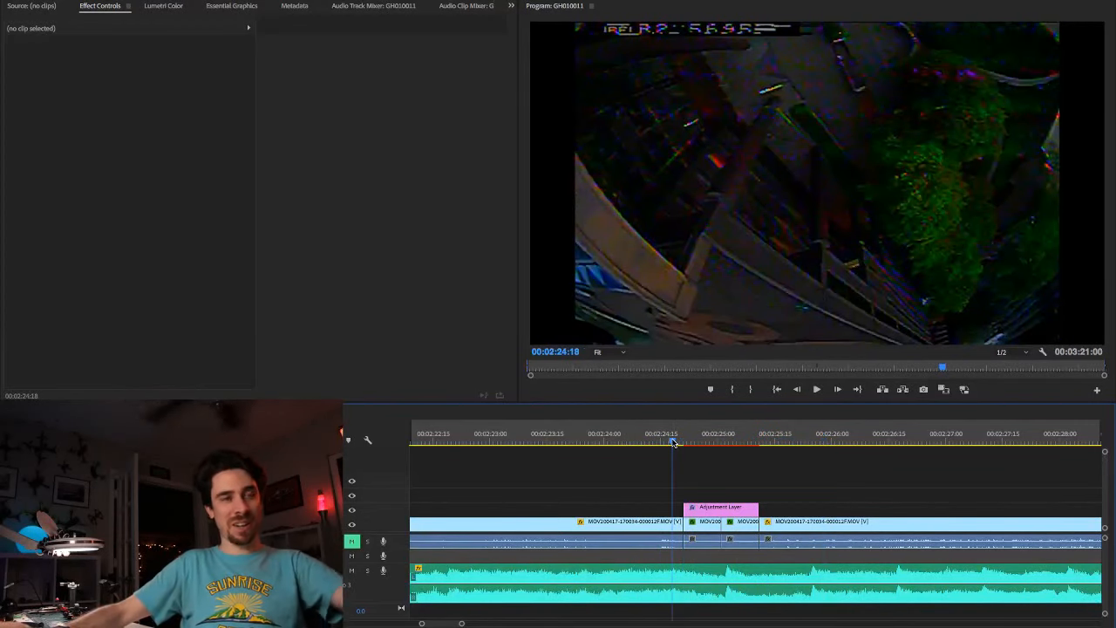
{"action": "key", "text": "Right"}
{"action": "key", "text": "Right"}
{"action": "key", "text": "Right"}
{"action": "key", "text": "Right"}
{"action": "key", "text": "Right"}
{"action": "key", "text": "Right"}
{"action": "key", "text": "Right"}
{"action": "key", "text": "Right"}
{"action": "key", "text": "Right"}
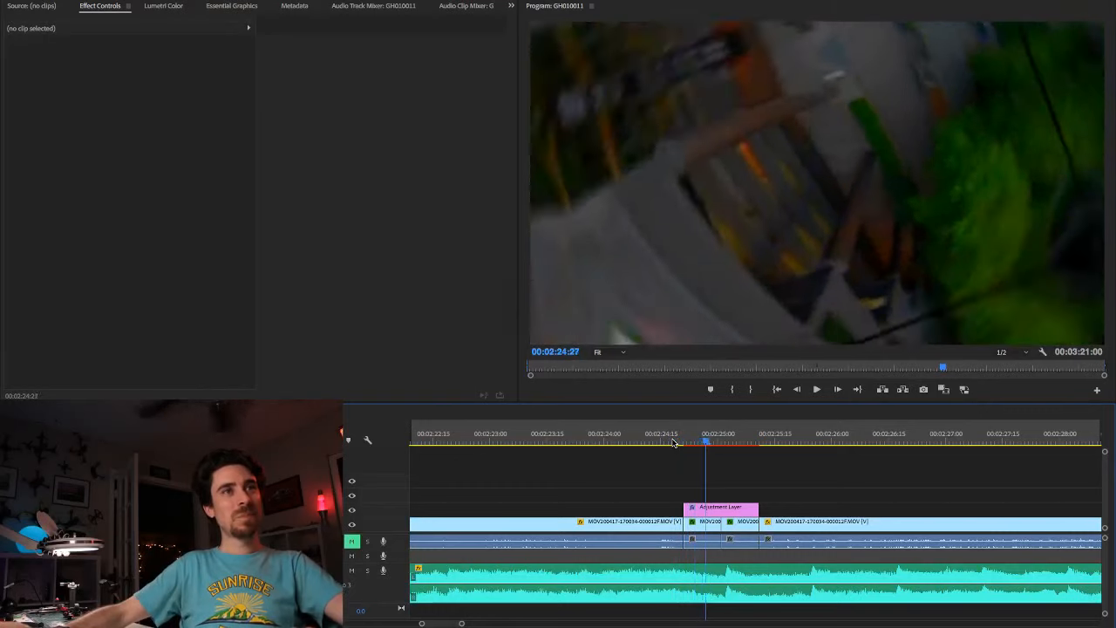
{"action": "key", "text": "Right"}
{"action": "key", "text": "Right"}
{"action": "key", "text": "Right"}
{"action": "key", "text": "Left"}
{"action": "key", "text": "Left"}
{"action": "key", "text": "Left"}
{"action": "key", "text": "Left"}
{"action": "key", "text": "Left"}
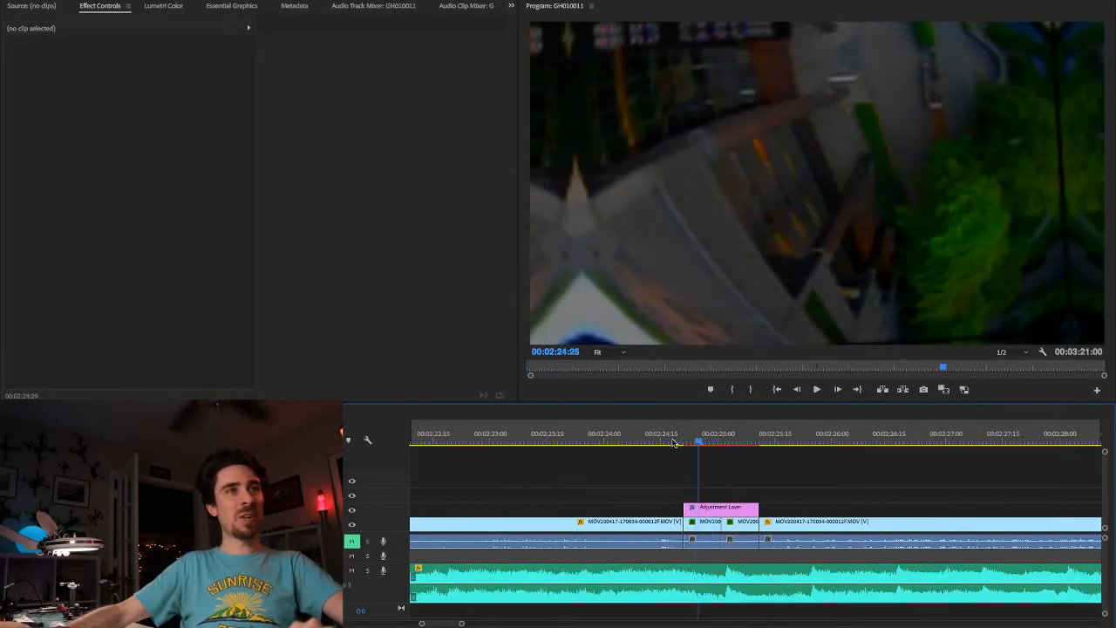
{"action": "key", "text": "Left"}
{"action": "key", "text": "Left"}
{"action": "key", "text": "Left"}
{"action": "key", "text": "Left"}
{"action": "key", "text": "Left"}
{"action": "key", "text": "Left"}
{"action": "key", "text": "Left"}
{"action": "key", "text": "Left"}
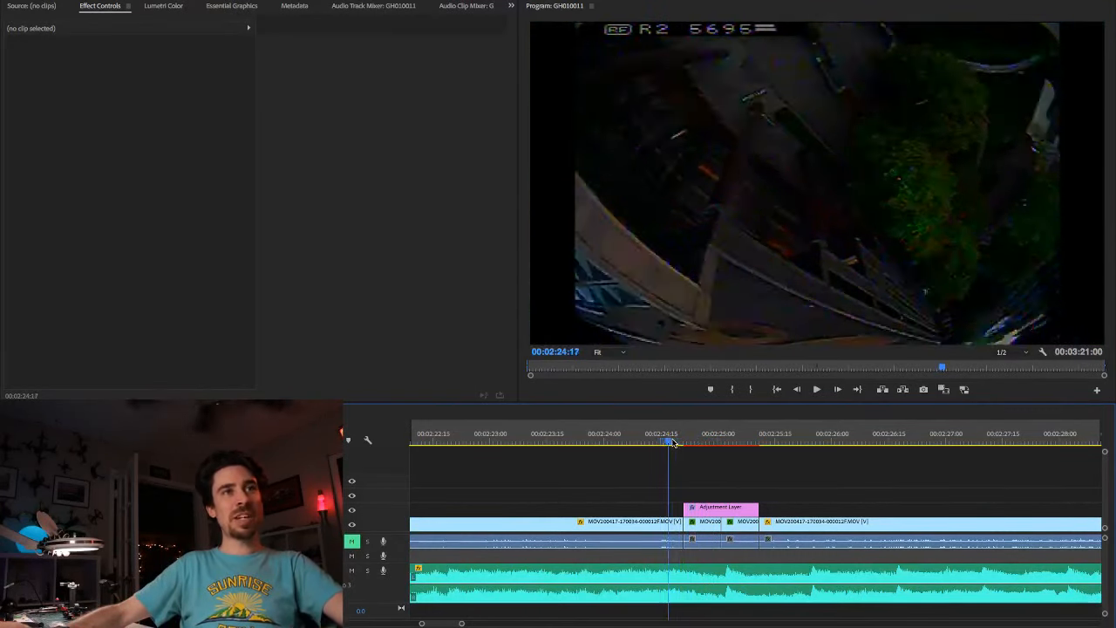
{"action": "key", "text": "Left"}
{"action": "key", "text": "Left"}
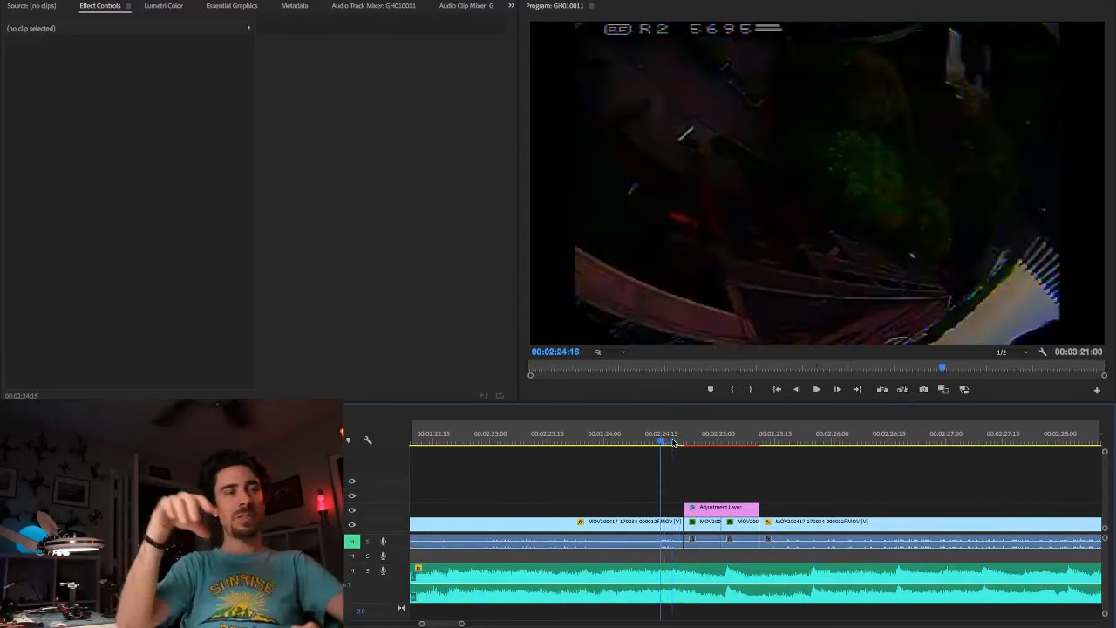
{"action": "key", "text": "Left"}
{"action": "key", "text": "Left"}
{"action": "key", "text": "Left"}
{"action": "key", "text": "Left"}
{"action": "key", "text": "Left"}
{"action": "key", "text": "Left"}
{"action": "key", "text": "Right"}
{"action": "key", "text": "Right"}
{"action": "key", "text": "Right"}
{"action": "key", "text": "Right"}
{"action": "key", "text": "Right"}
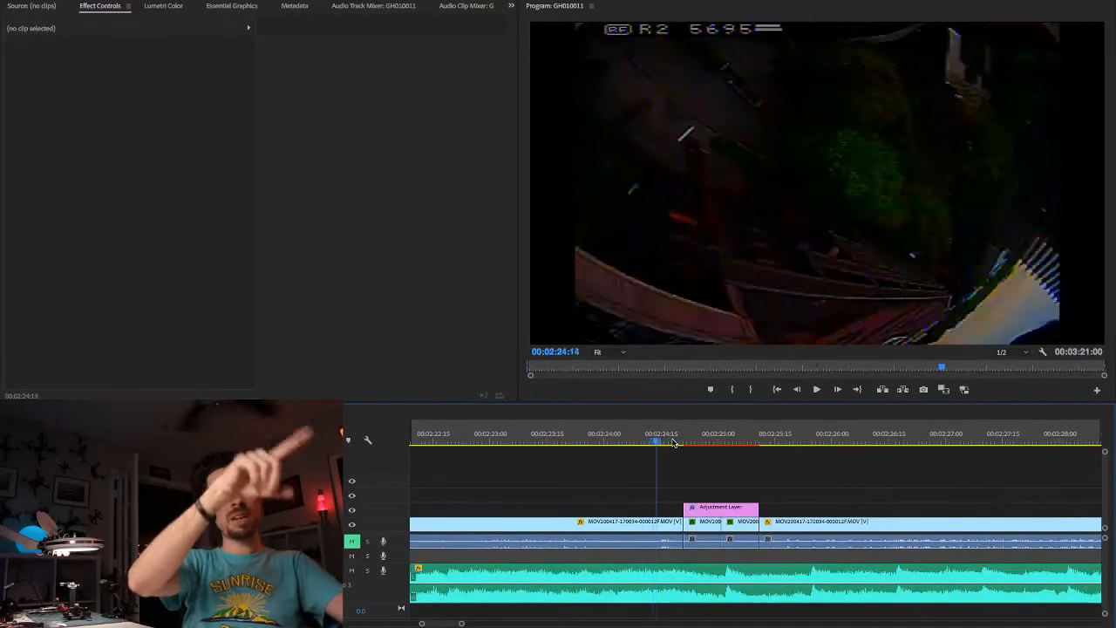
{"action": "key", "text": "Right"}
{"action": "key", "text": "Right"}
{"action": "key", "text": "Right"}
{"action": "key", "text": "Right"}
{"action": "key", "text": "Right"}
{"action": "key", "text": "Right"}
{"action": "key", "text": "Right"}
{"action": "key", "text": "Right"}
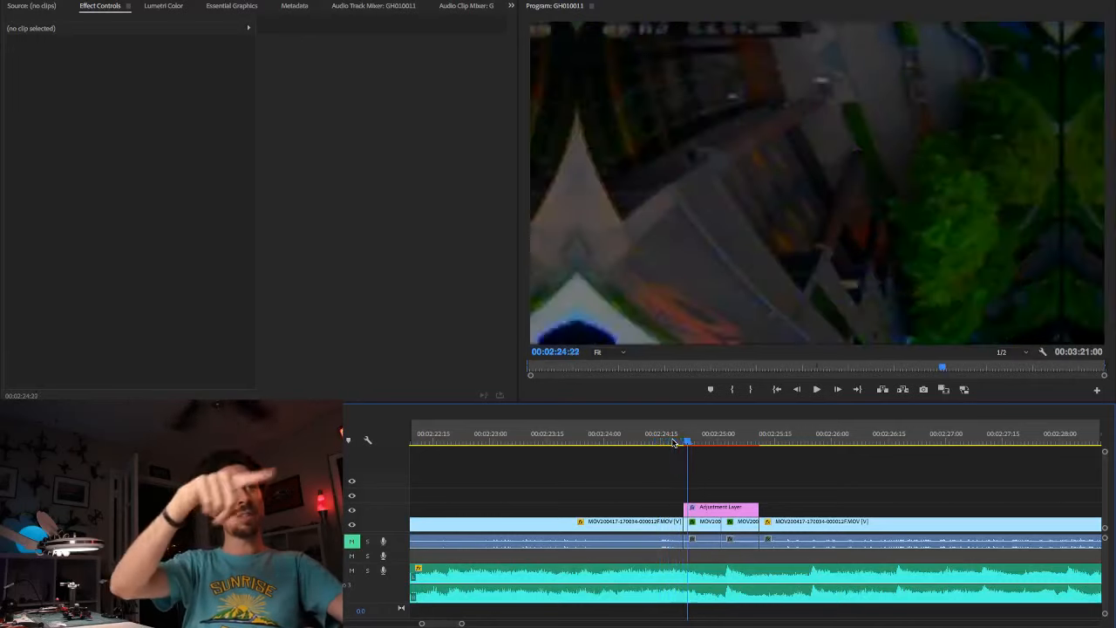
{"action": "key", "text": "Right"}
{"action": "key", "text": "Right"}
{"action": "key", "text": "Right"}
{"action": "key", "text": "Right"}
{"action": "key", "text": "Right"}
{"action": "key", "text": "Right"}
{"action": "key", "text": "Right"}
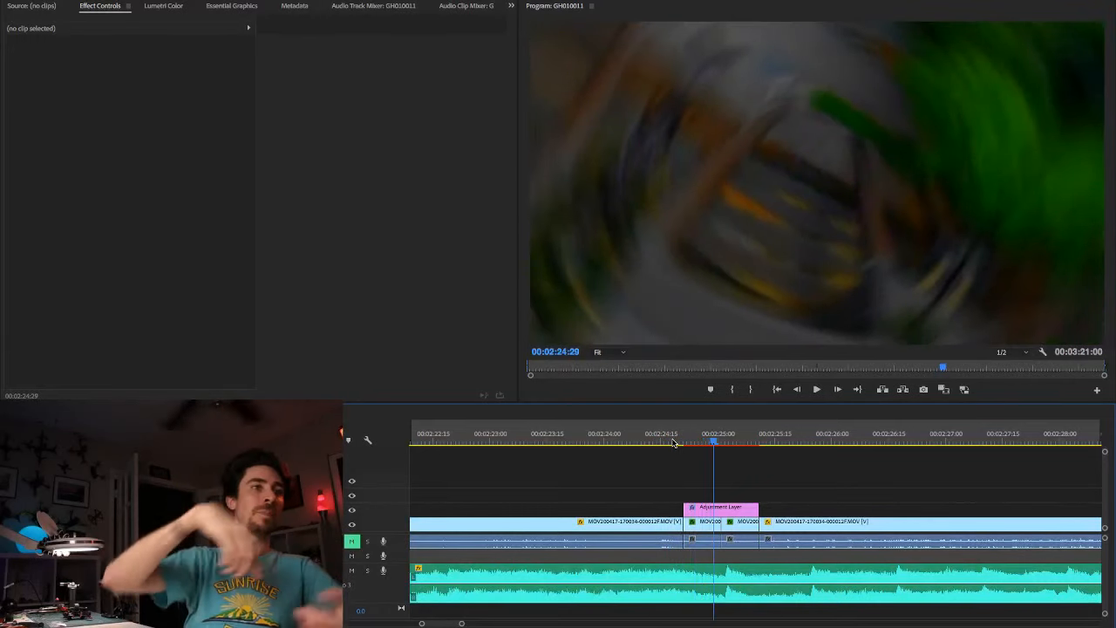
Step: Replace the counterclockwise spin adjustment layer near 00:02:24:21 with a new one using the Smooth - Spin Clockwise (20 Frames) preset
{"action": "left_click", "coordinate": [703, 515]}
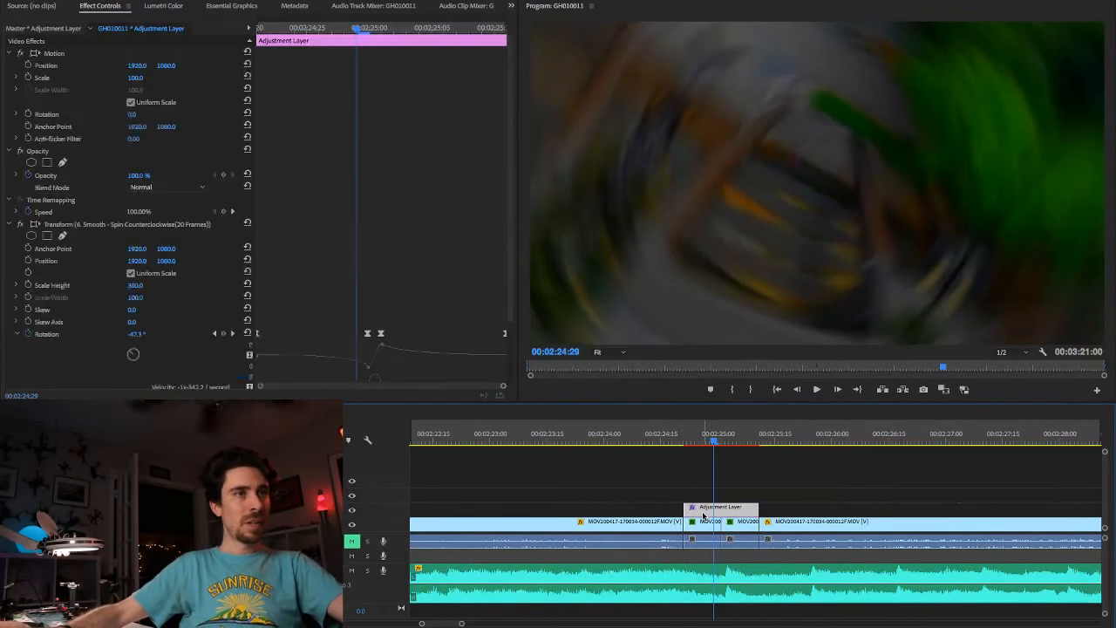
{"action": "key", "text": "Delete"}
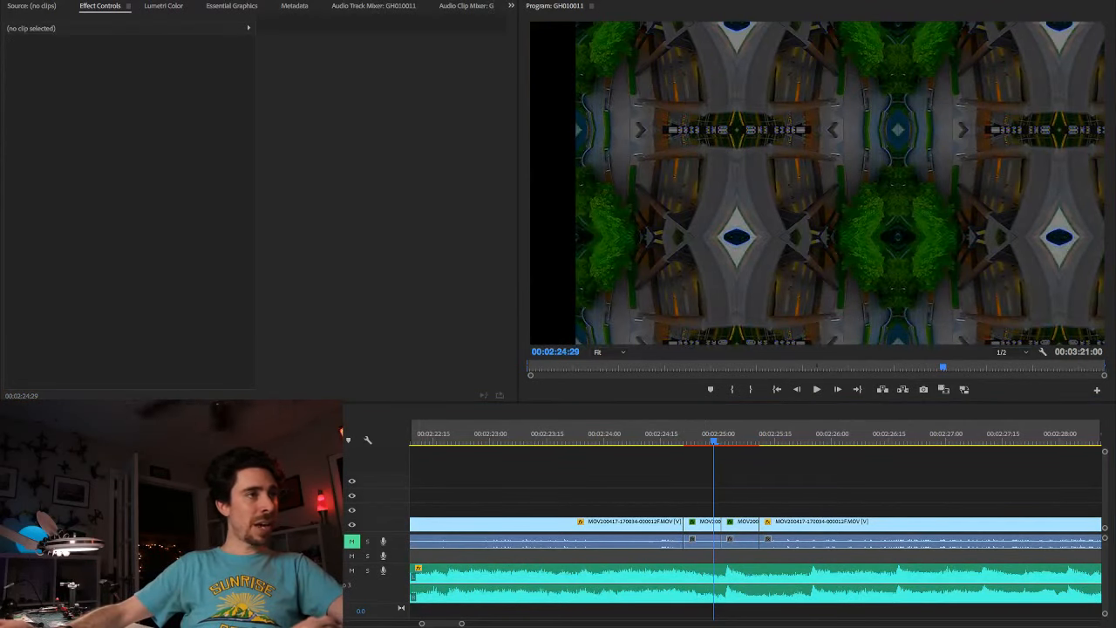
{"action": "left_click_drag", "start_coordinate": [174, 523], "coordinate": [693, 515]}
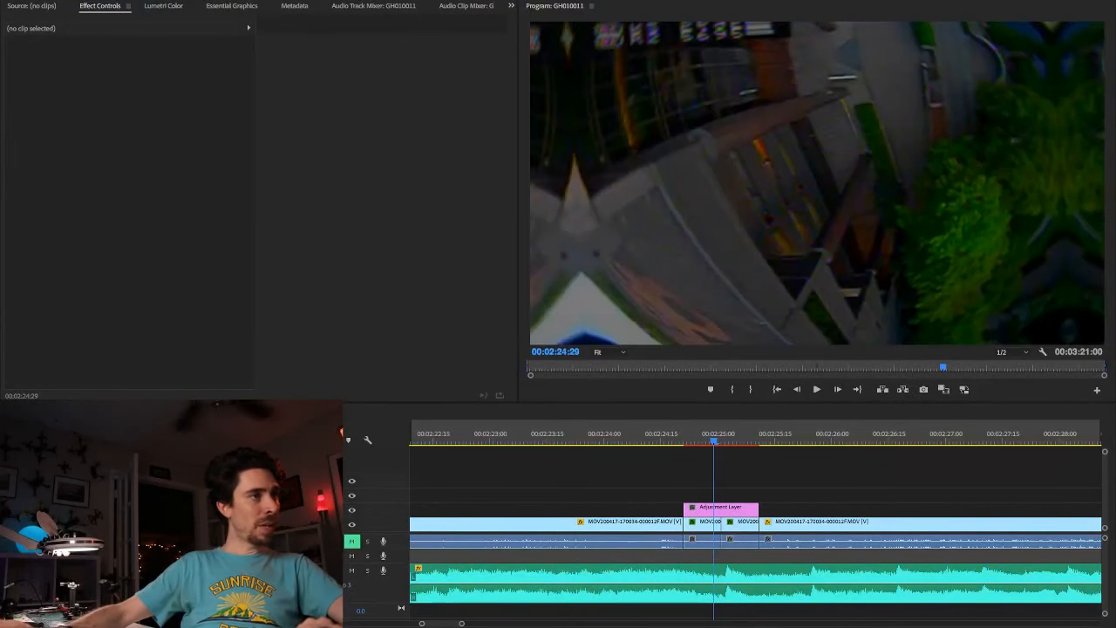
{"action": "left_click_drag", "start_coordinate": [131, 532], "coordinate": [715, 515]}
Step: Play the clockwise spin transition from 00:02:24:19, and step back from its start to 00:02:24:14 to check the footage's rotation
{"action": "left_click", "coordinate": [677, 441]}
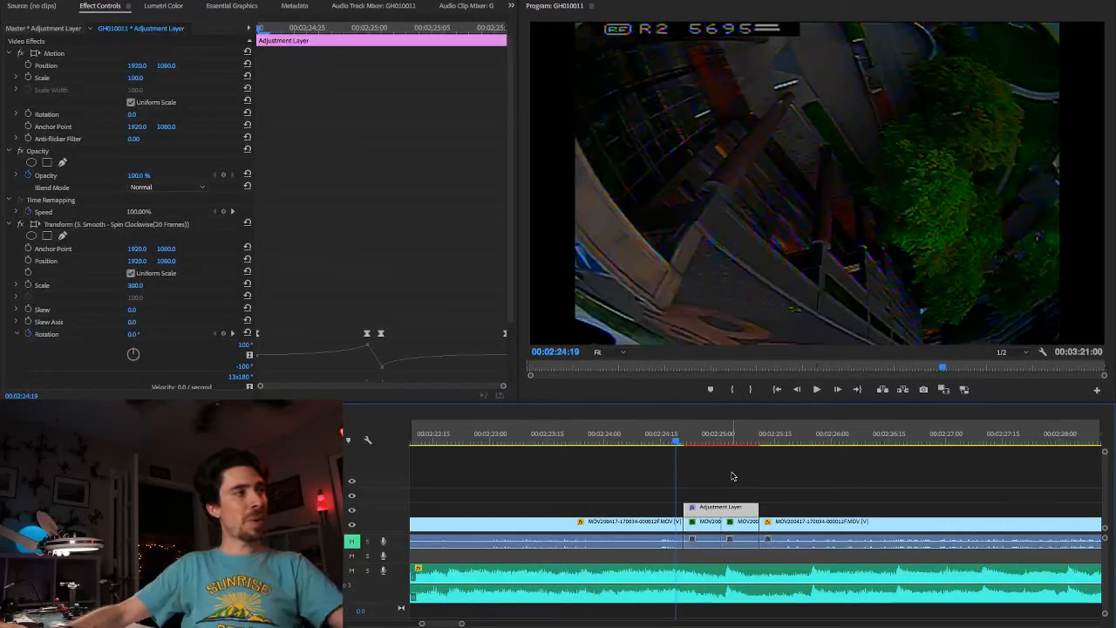
{"action": "key", "text": "space"}
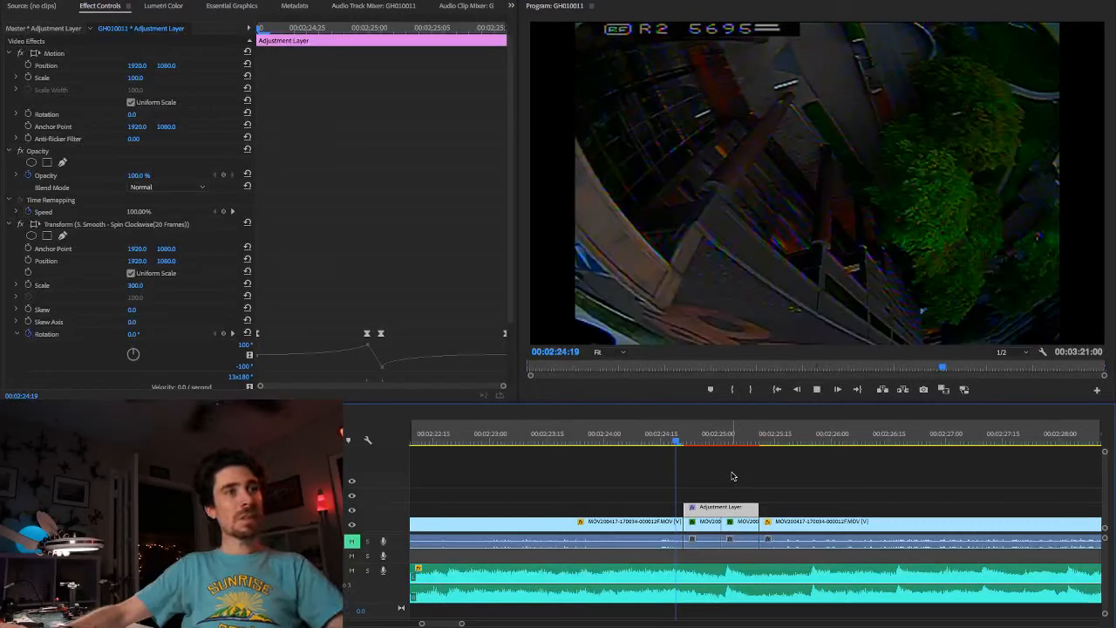
{"action": "left_click", "coordinate": [682, 444]}
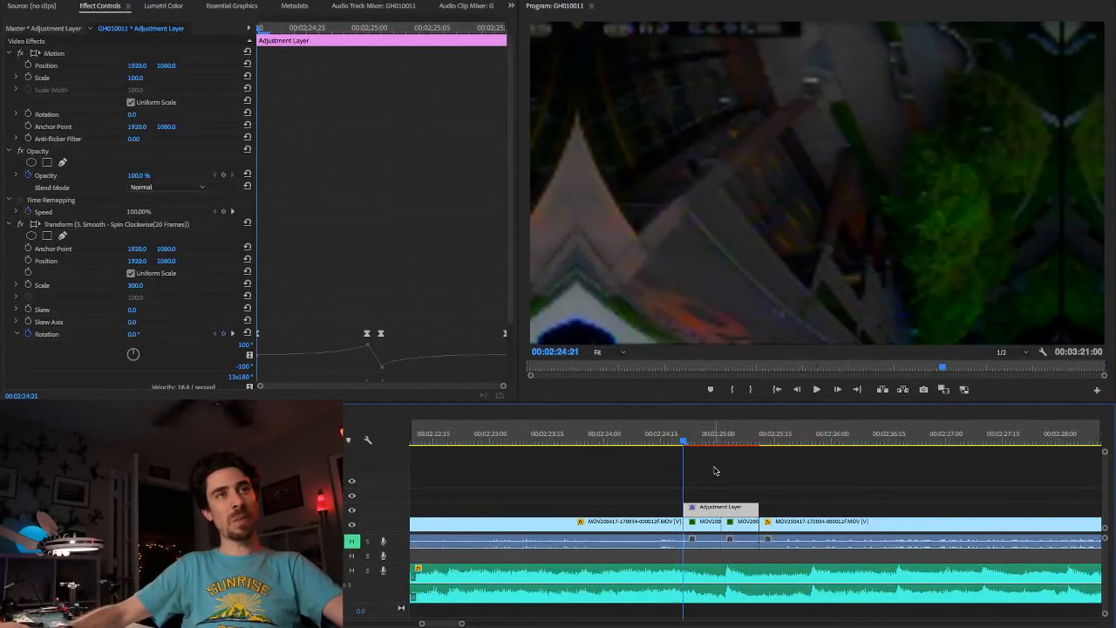
{"action": "key", "text": "Left"}
{"action": "key", "text": "Left"}
{"action": "key", "text": "Left"}
{"action": "key", "text": "Left"}
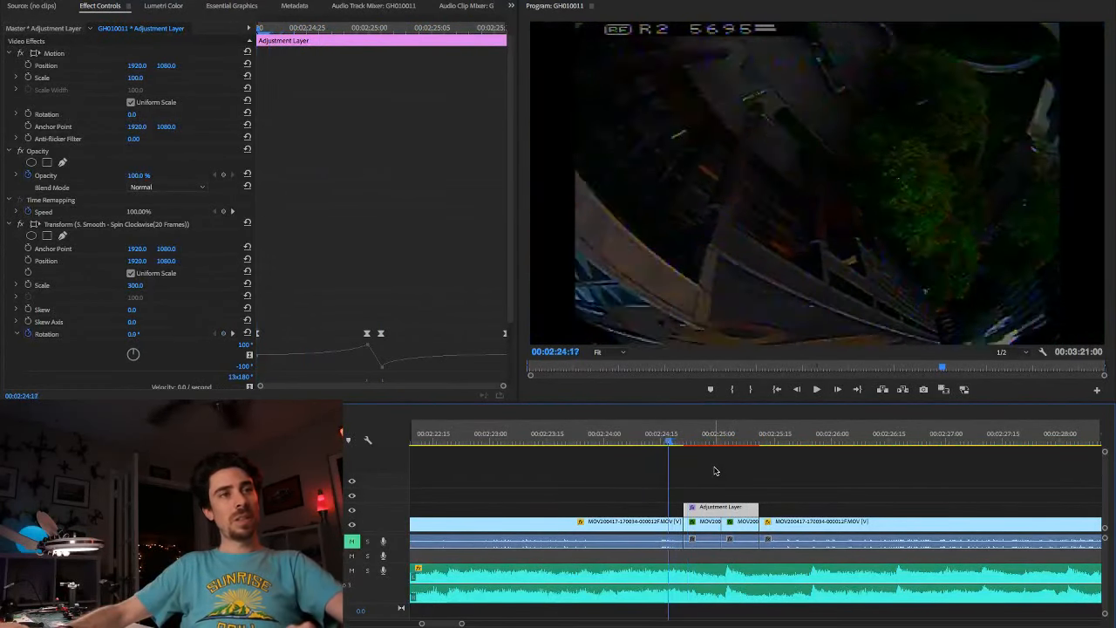
{"action": "key", "text": "Left"}
{"action": "key", "text": "Left"}
{"action": "key", "text": "Left"}
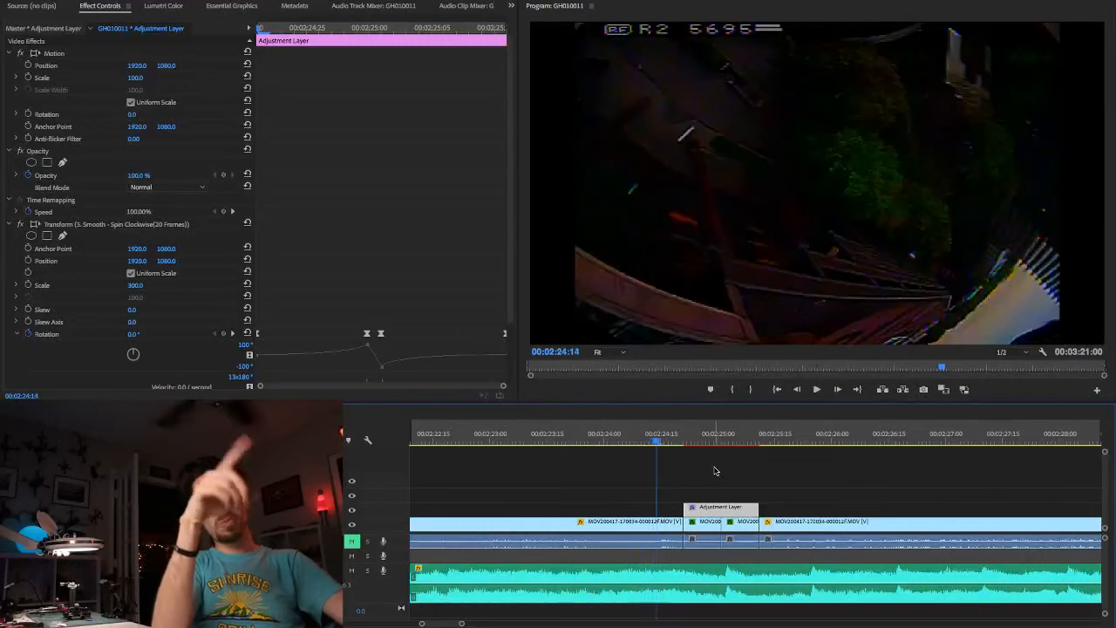
Step: Step forward through the clockwise spin transition to 00:02:25:24 to check its direction against the footage, and save the project
{"action": "key", "text": "Right"}
{"action": "key", "text": "Right"}
{"action": "key", "text": "Right"}
{"action": "key", "text": "Right"}
{"action": "key", "text": "Right"}
{"action": "key", "text": "Right"}
{"action": "key", "text": "Right"}
{"action": "key", "text": "Right"}
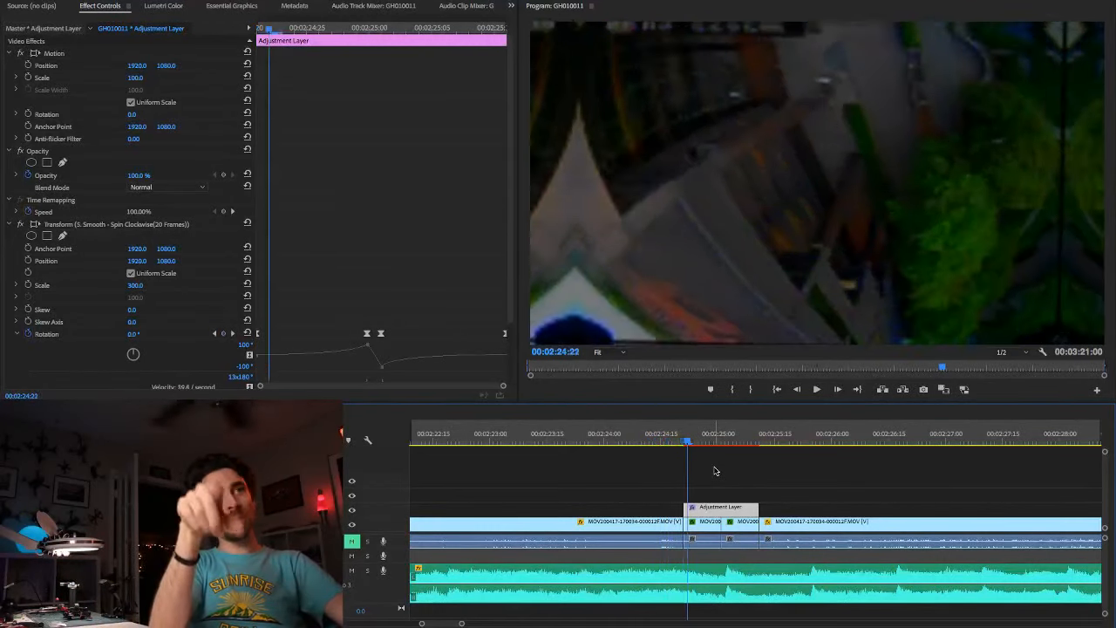
{"action": "key", "text": "Right"}
{"action": "key", "text": "Right"}
{"action": "key", "text": "Right"}
{"action": "key", "text": "Right"}
{"action": "key", "text": "Right"}
{"action": "key", "text": "Right"}
{"action": "key", "text": "Right"}
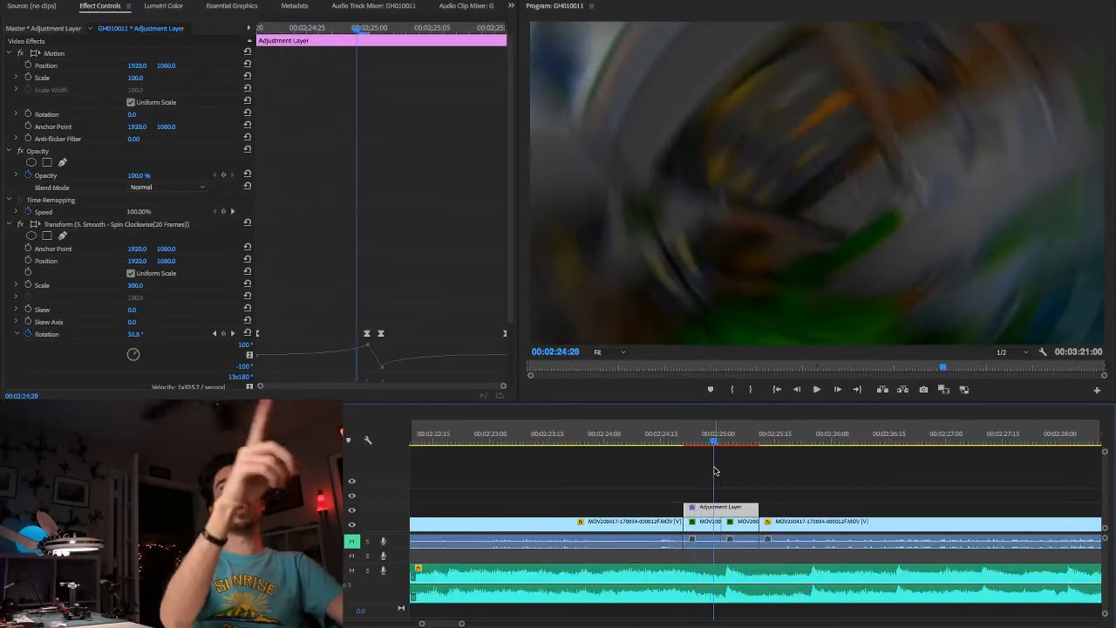
{"action": "key", "text": "Right"}
{"action": "key", "text": "Right"}
{"action": "key", "text": "Right"}
{"action": "key", "text": "Right"}
{"action": "key", "text": "Right"}
{"action": "key", "text": "Right"}
{"action": "key", "text": "Right"}
{"action": "key", "text": "Right"}
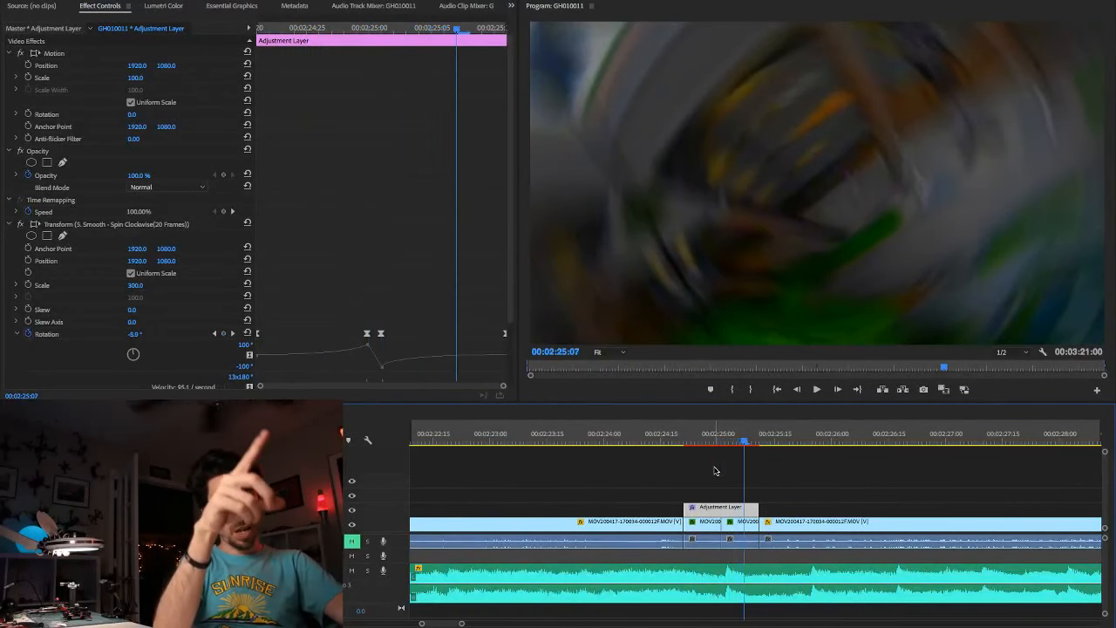
{"action": "key", "text": "Right"}
{"action": "key", "text": "Right"}
{"action": "key", "text": "Right"}
{"action": "key", "text": "Right"}
{"action": "key", "text": "Right"}
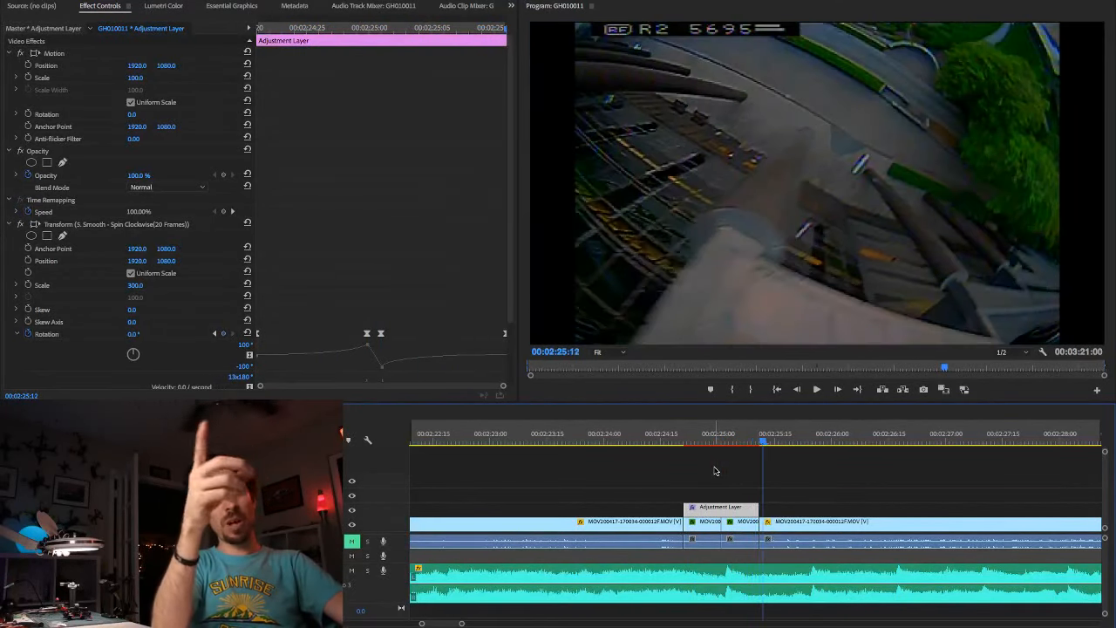
{"action": "key", "text": "Right"}
{"action": "key", "text": "Right"}
{"action": "key", "text": "Right"}
{"action": "key", "text": "Right"}
{"action": "key", "text": "Right"}
{"action": "key", "text": "Right"}
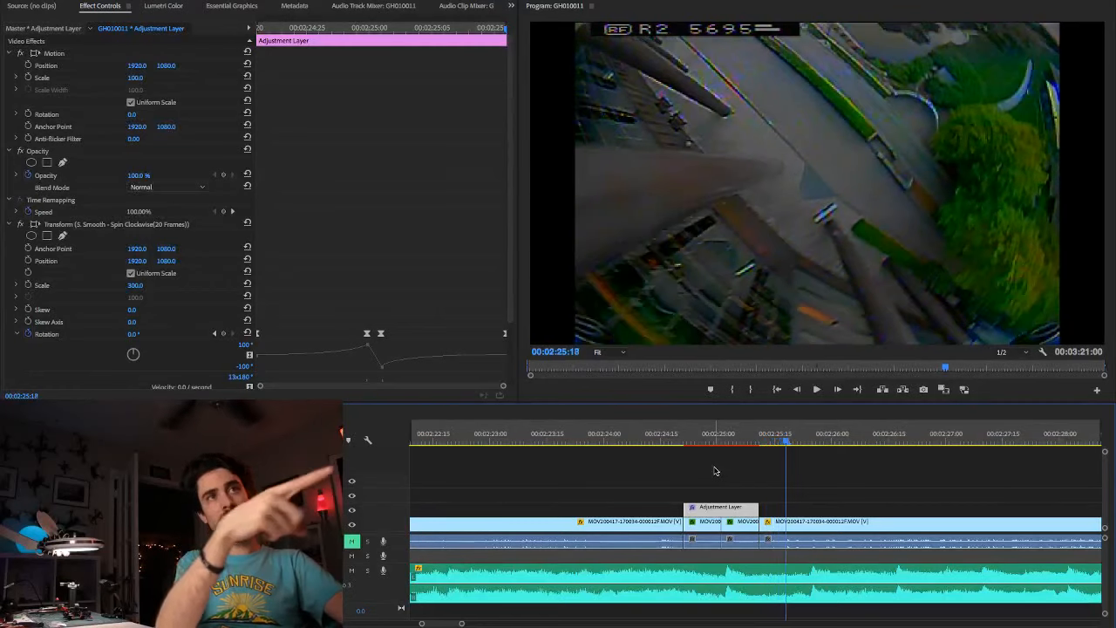
{"action": "key", "text": "Right"}
{"action": "key", "text": "Right"}
{"action": "key", "text": "Right"}
{"action": "key", "text": "Right"}
{"action": "key", "text": "Right"}
{"action": "key", "text": "Right"}
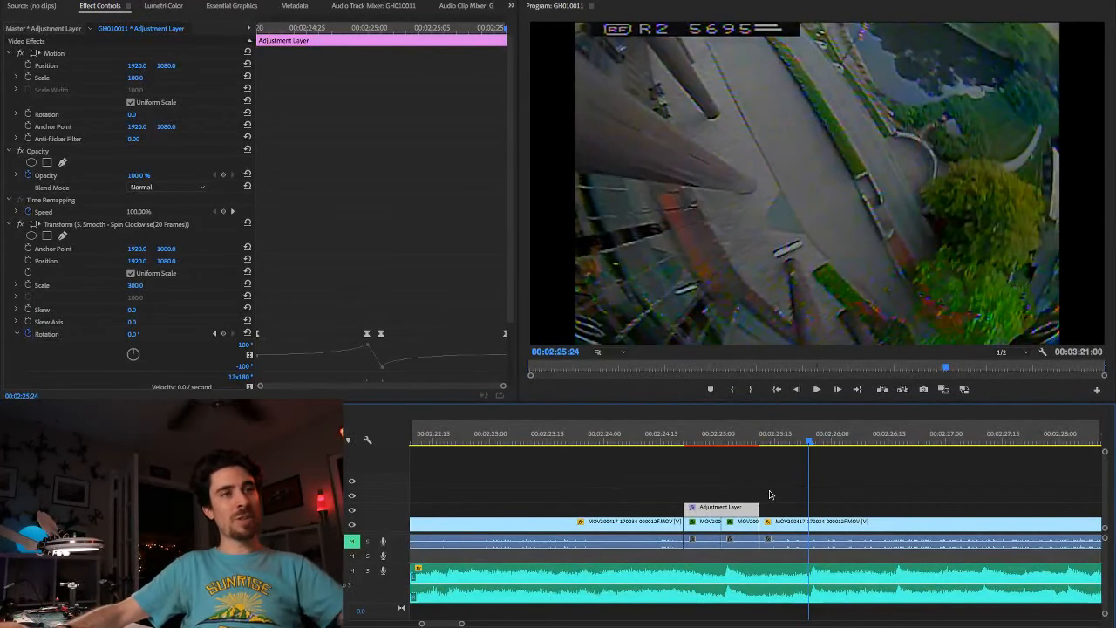
{"action": "key", "text": "ctrl+s"}
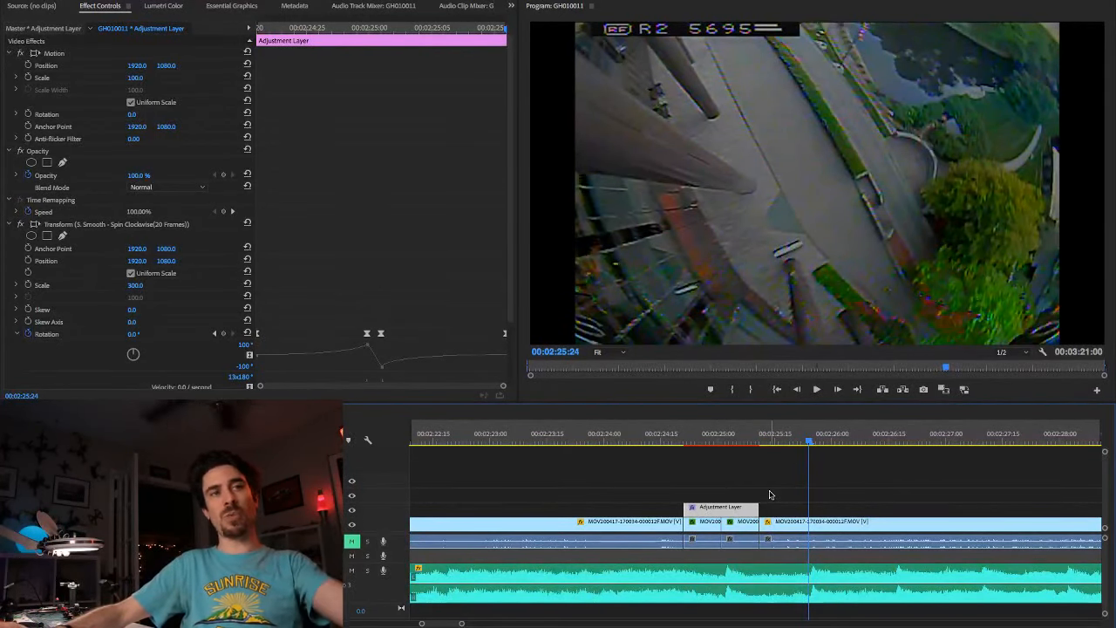
Step: Play the next adjustment-layer transition from 00:02:34:21, and step frame by frame around its start to compare it with the footage's motion
{"action": "scroll", "coordinate": [608, 525], "scroll_direction": "down", "scroll_amount": 5}
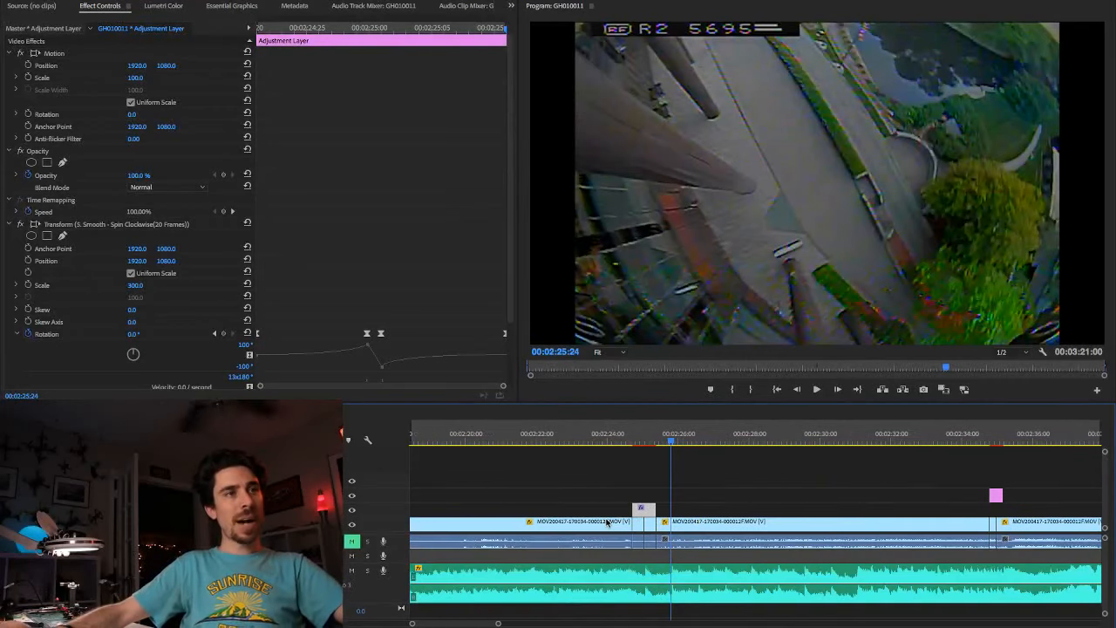
{"action": "scroll", "coordinate": [827, 505], "scroll_direction": "up", "scroll_amount": 10}
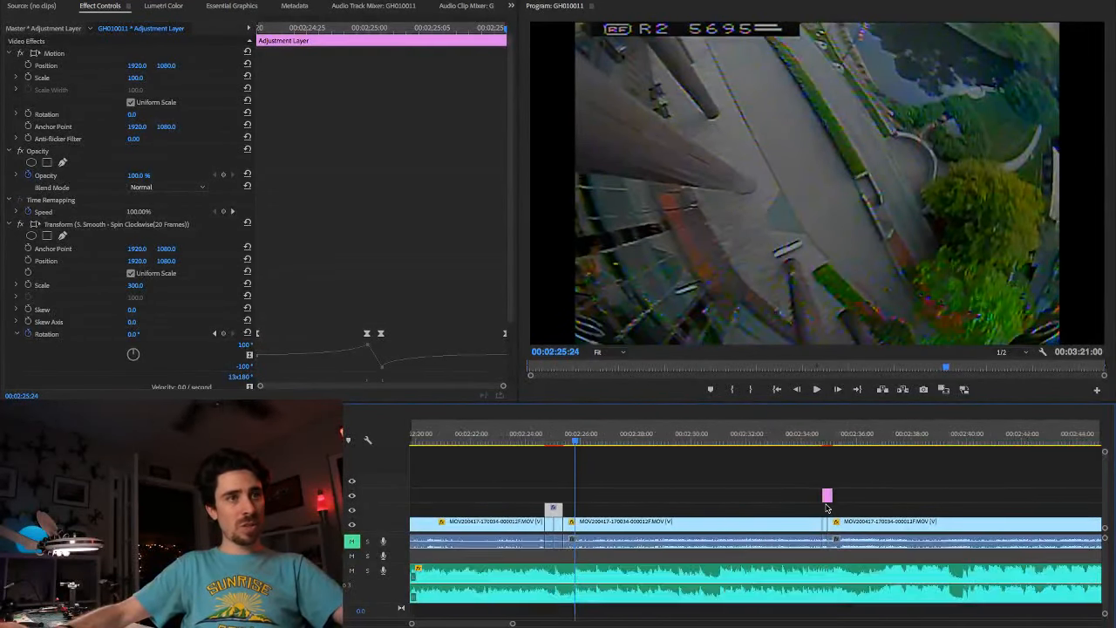
{"action": "left_click", "coordinate": [769, 445]}
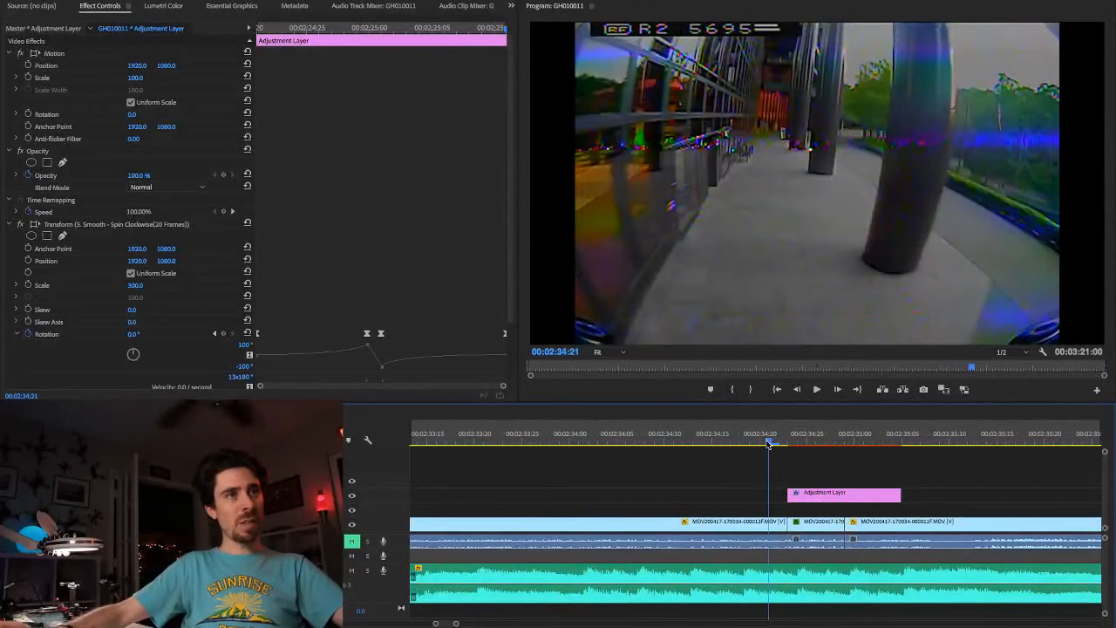
{"action": "key", "text": "space"}
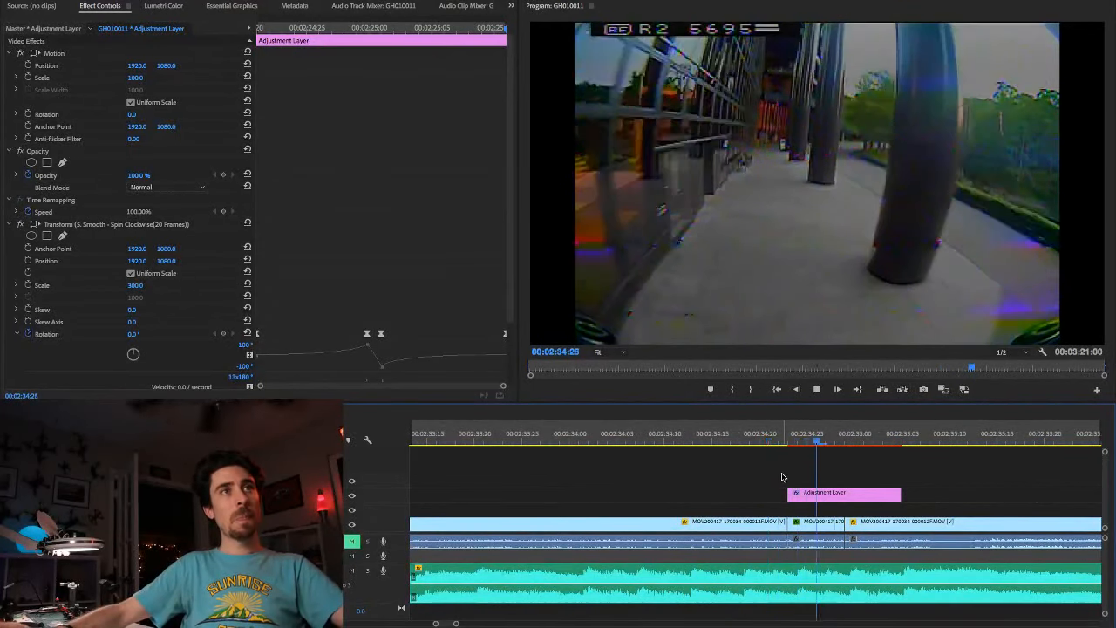
{"action": "left_click", "coordinate": [771, 438]}
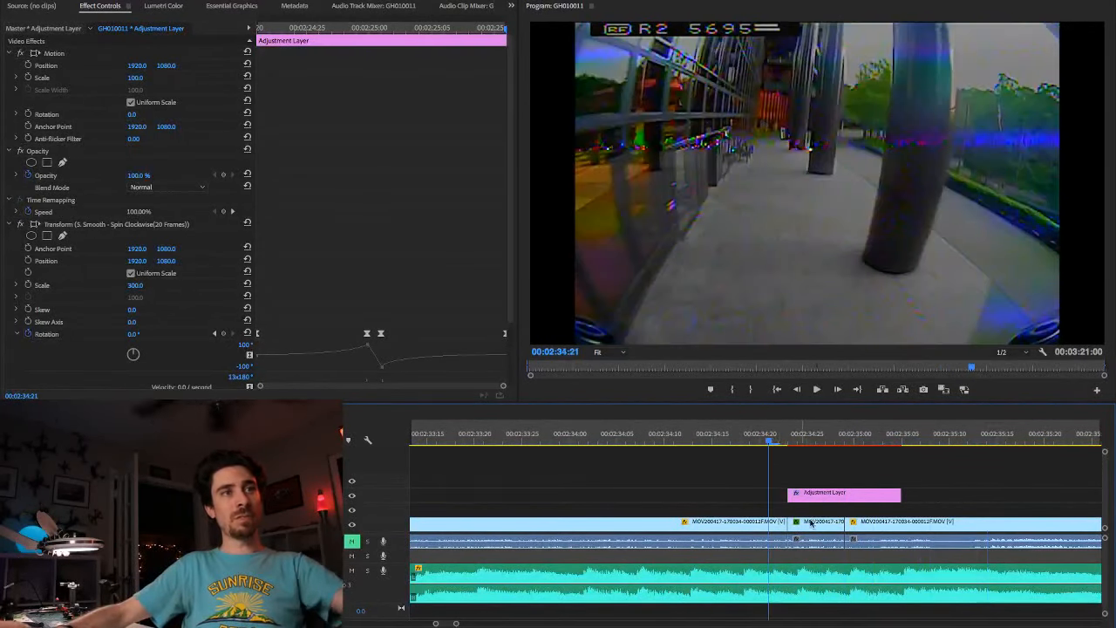
{"action": "key", "text": "Right"}
{"action": "key", "text": "Right"}
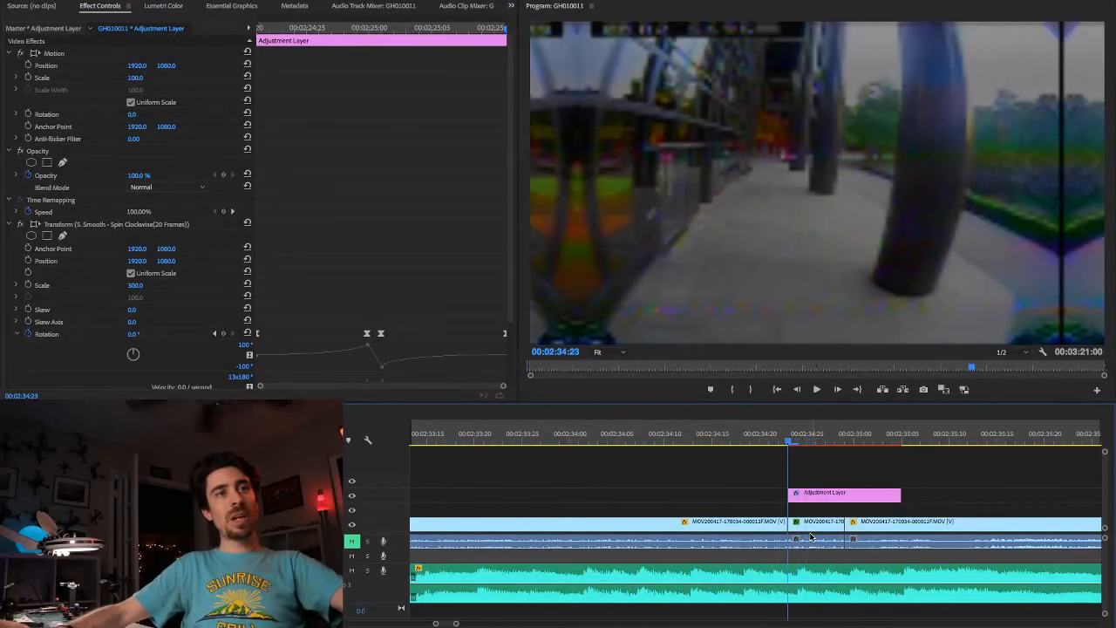
{"action": "key", "text": "Right"}
{"action": "key", "text": "Left"}
{"action": "key", "text": "Left"}
{"action": "key", "text": "Left"}
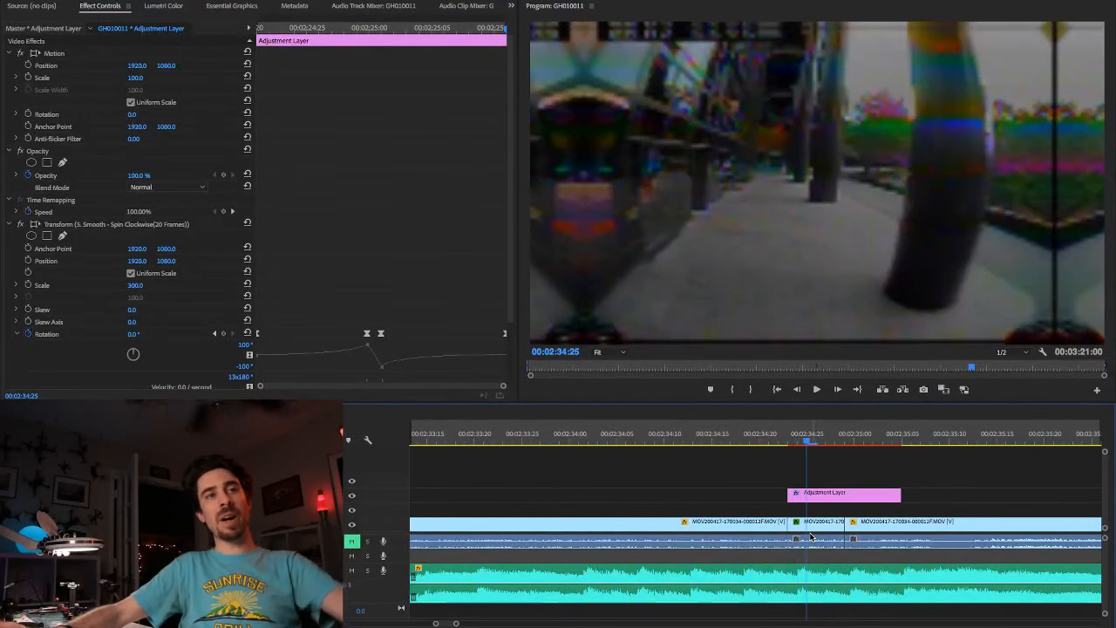
{"action": "key", "text": "Right"}
{"action": "key", "text": "Right"}
{"action": "key", "text": "Right"}
{"action": "key", "text": "Right"}
{"action": "key", "text": "Right"}
{"action": "key", "text": "Right"}
{"action": "key", "text": "Right"}
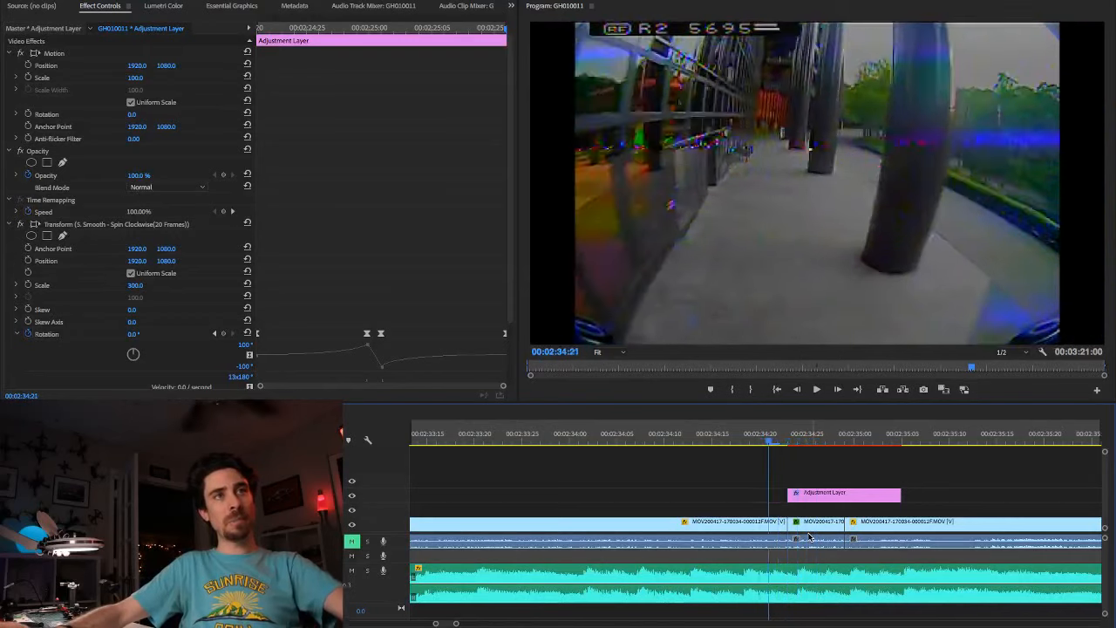
Step: Step back and forth through the adjustment-layer transition between 00:02:34:20 and 00:02:35:03 to compare its spin direction with the footage
{"action": "key", "text": "Left"}
{"action": "key", "text": "Left"}
{"action": "key", "text": "Left"}
{"action": "key", "text": "Left"}
{"action": "key", "text": "Left"}
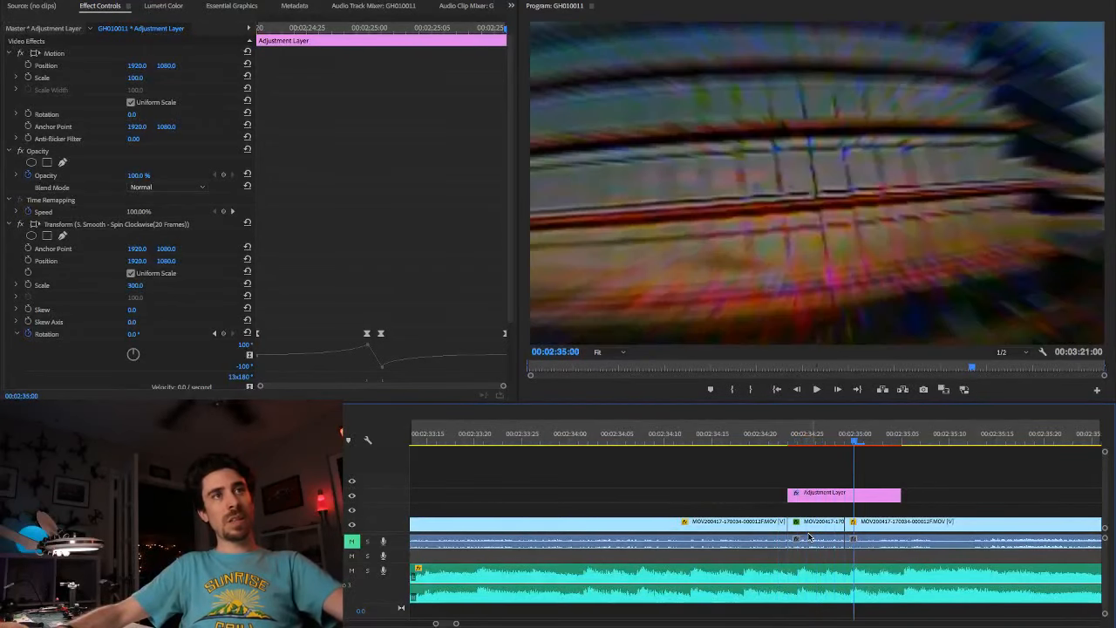
{"action": "key", "text": "Left"}
{"action": "key", "text": "Left"}
{"action": "key", "text": "Left"}
{"action": "key", "text": "Left"}
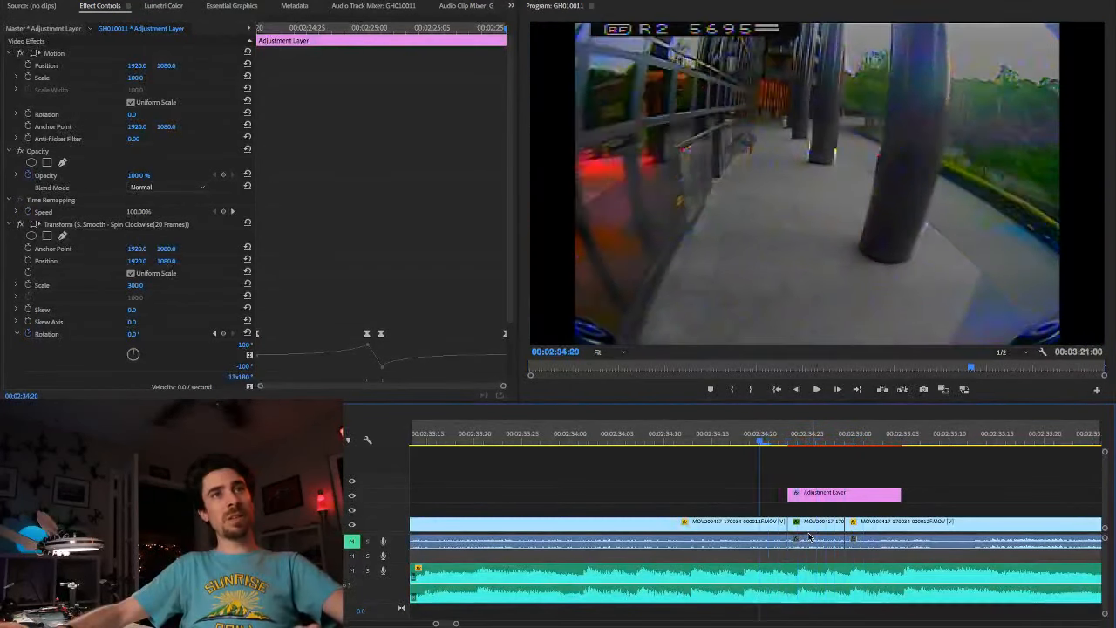
{"action": "key", "text": "Right"}
{"action": "key", "text": "Right"}
{"action": "key", "text": "Right"}
{"action": "key", "text": "Right"}
{"action": "key", "text": "Right"}
{"action": "key", "text": "Right"}
{"action": "key", "text": "Right"}
{"action": "key", "text": "Right"}
{"action": "key", "text": "Right"}
{"action": "key", "text": "Right"}
{"action": "key", "text": "Right"}
{"action": "key", "text": "Right"}
{"action": "key", "text": "Right"}
{"action": "key", "text": "Right"}
{"action": "key", "text": "Right"}
{"action": "key", "text": "Right"}
{"action": "key", "text": "Right"}
{"action": "key", "text": "Right"}
{"action": "key", "text": "Right"}
{"action": "key", "text": "Right"}
{"action": "key", "text": "Right"}
{"action": "key", "text": "Right"}
{"action": "key", "text": "Right"}
{"action": "key", "text": "Right"}
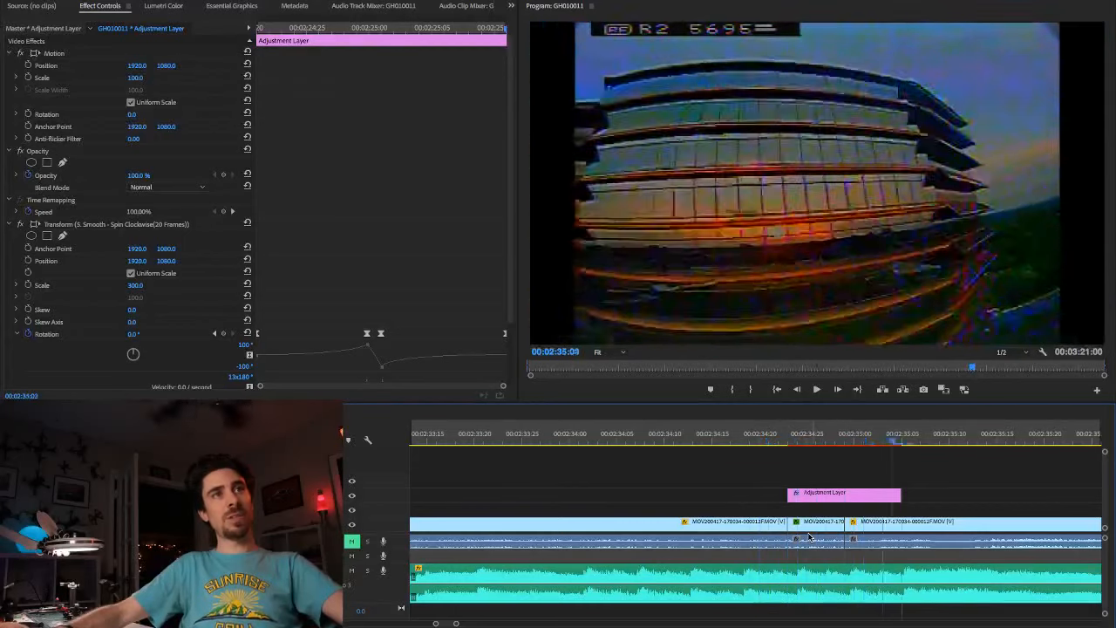
Step: Go to the adjustment-layer transition near 00:02:59:20 and step forward through it to 00:03:00:04 to check its motion
{"action": "scroll", "coordinate": [710, 512], "scroll_direction": "down", "scroll_amount": 10}
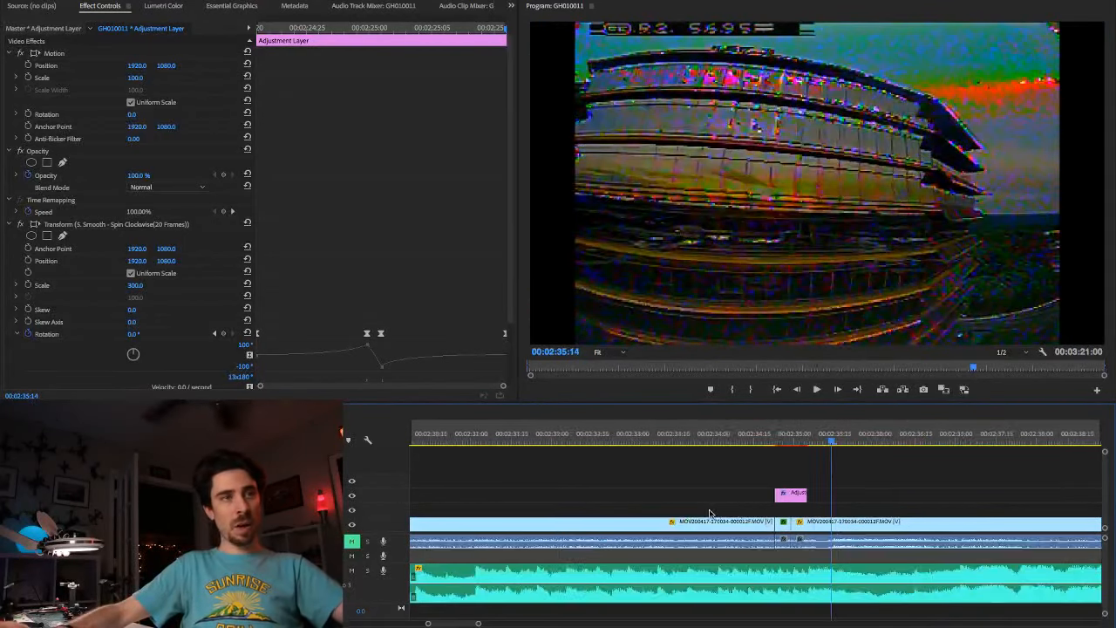
{"action": "scroll", "coordinate": [697, 516], "scroll_direction": "down", "scroll_amount": 3}
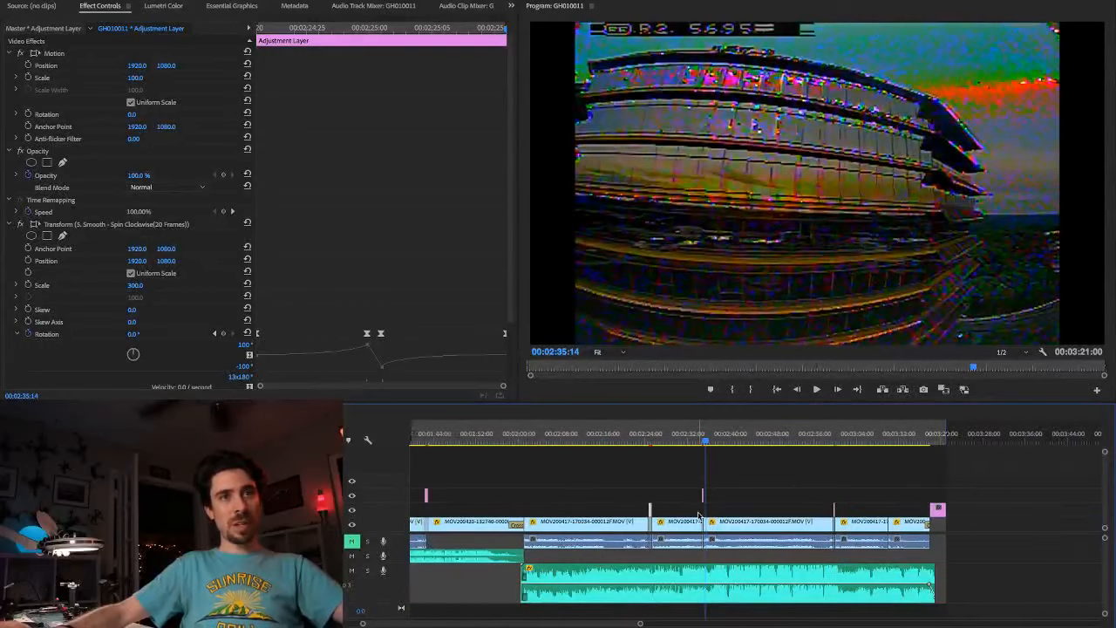
{"action": "scroll", "coordinate": [789, 517], "scroll_direction": "up", "scroll_amount": 12}
{"action": "scroll", "coordinate": [789, 517], "scroll_direction": "up", "scroll_amount": 3}
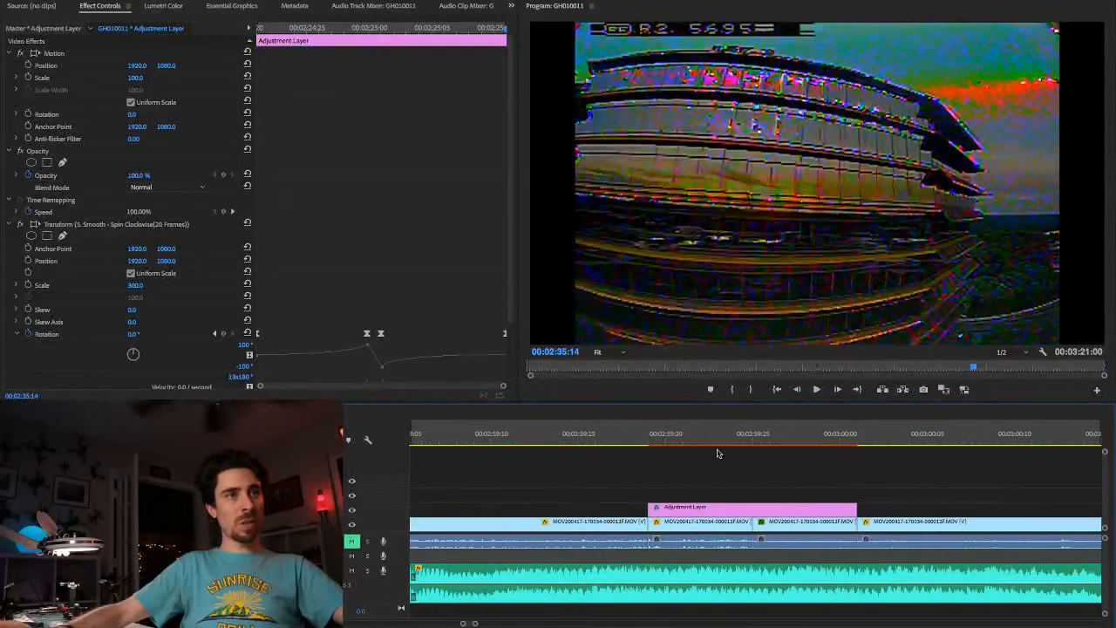
{"action": "left_click", "coordinate": [633, 443]}
{"action": "key", "text": "Right"}
{"action": "key", "text": "Right"}
{"action": "key", "text": "Right"}
{"action": "key", "text": "Right"}
{"action": "key", "text": "Right"}
{"action": "key", "text": "Right"}
{"action": "key", "text": "Right"}
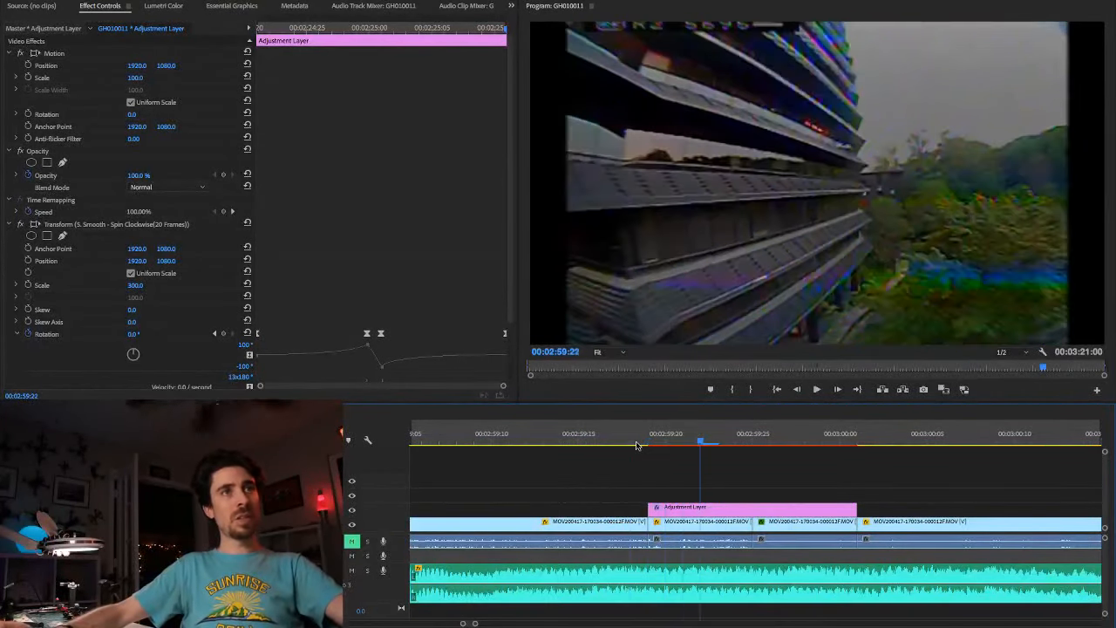
{"action": "key", "text": "Right"}
{"action": "key", "text": "Right"}
{"action": "key", "text": "Right"}
{"action": "key", "text": "Right"}
{"action": "key", "text": "Right"}
{"action": "key", "text": "Right"}
{"action": "key", "text": "Right"}
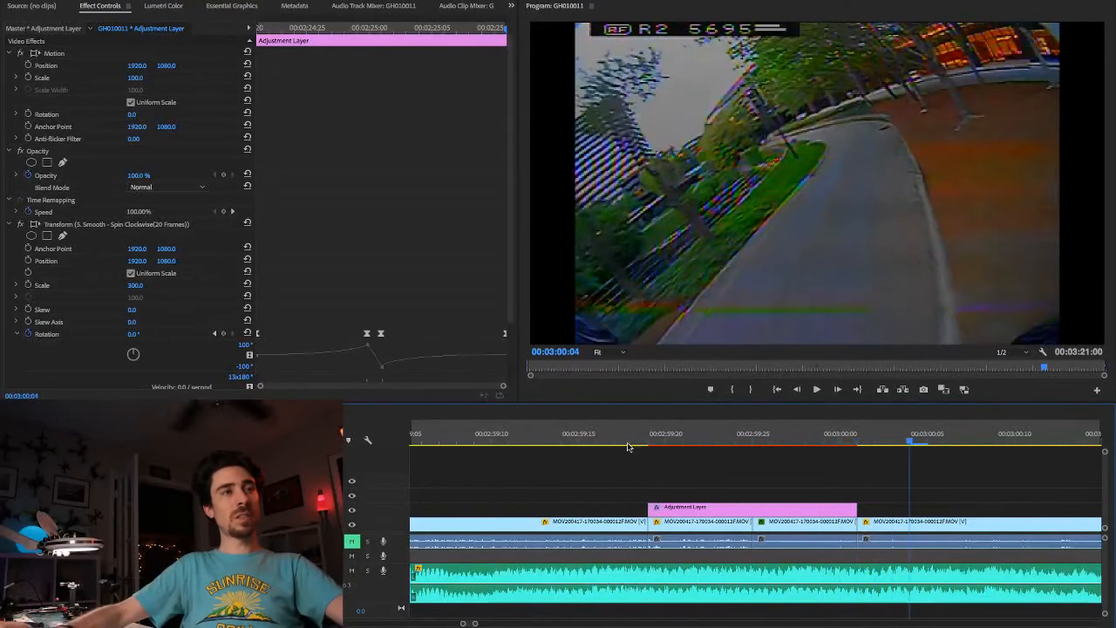
Step: Recheck the transition near 00:02:59:20 frame by frame from just before its start to 00:03:00:03, and save the project
{"action": "left_click", "coordinate": [634, 445]}
{"action": "key", "text": "Right"}
{"action": "key", "text": "Right"}
{"action": "key", "text": "Right"}
{"action": "key", "text": "Right"}
{"action": "key", "text": "Right"}
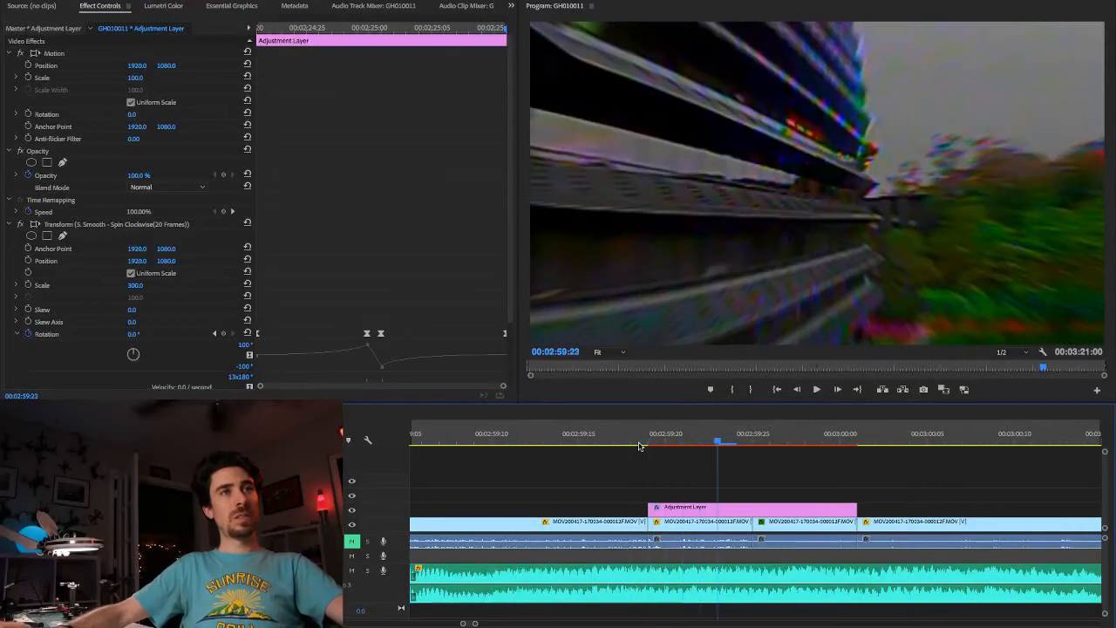
{"action": "key", "text": "Right"}
{"action": "key", "text": "Right"}
{"action": "key", "text": "Right"}
{"action": "key", "text": "Right"}
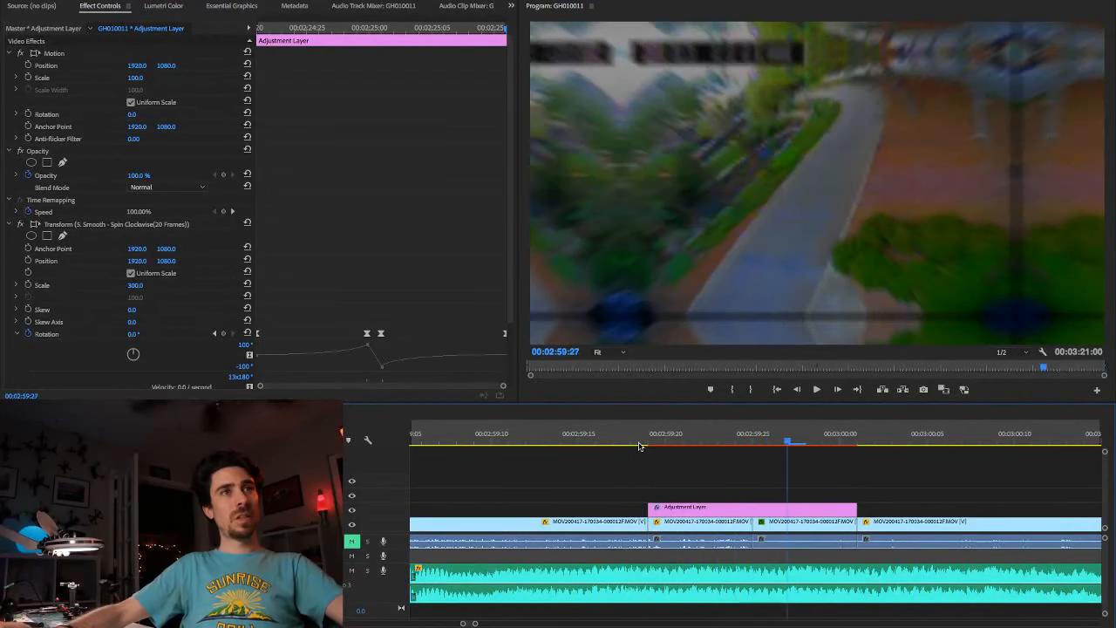
{"action": "key", "text": "Right"}
{"action": "key", "text": "Right"}
{"action": "key", "text": "Right"}
{"action": "key", "text": "Right"}
{"action": "key", "text": "Right"}
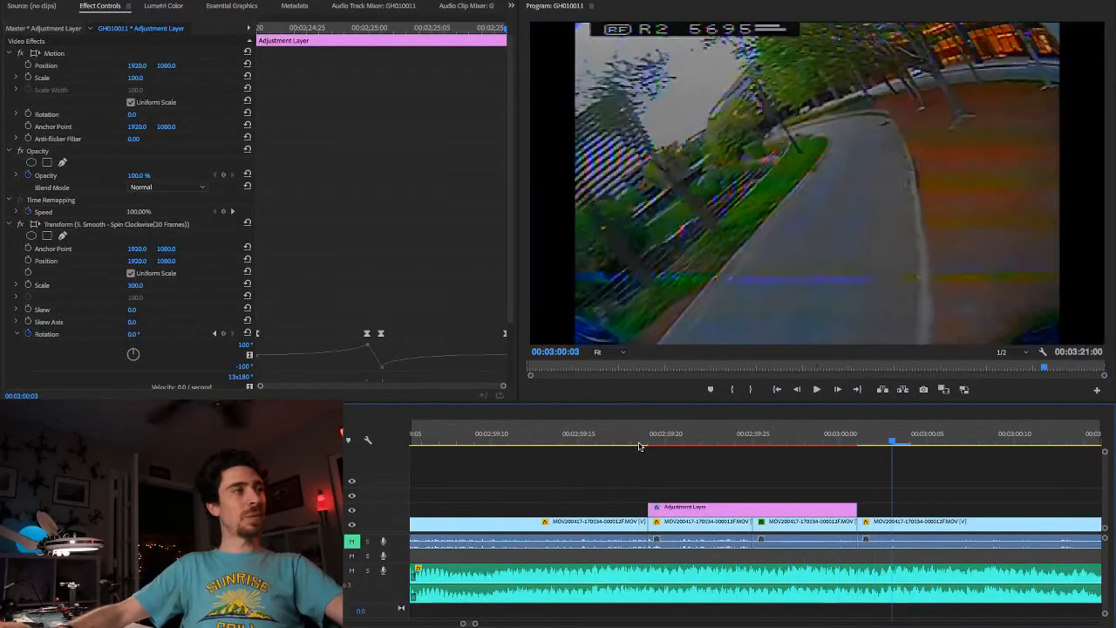
{"action": "key", "text": "ctrl+s"}
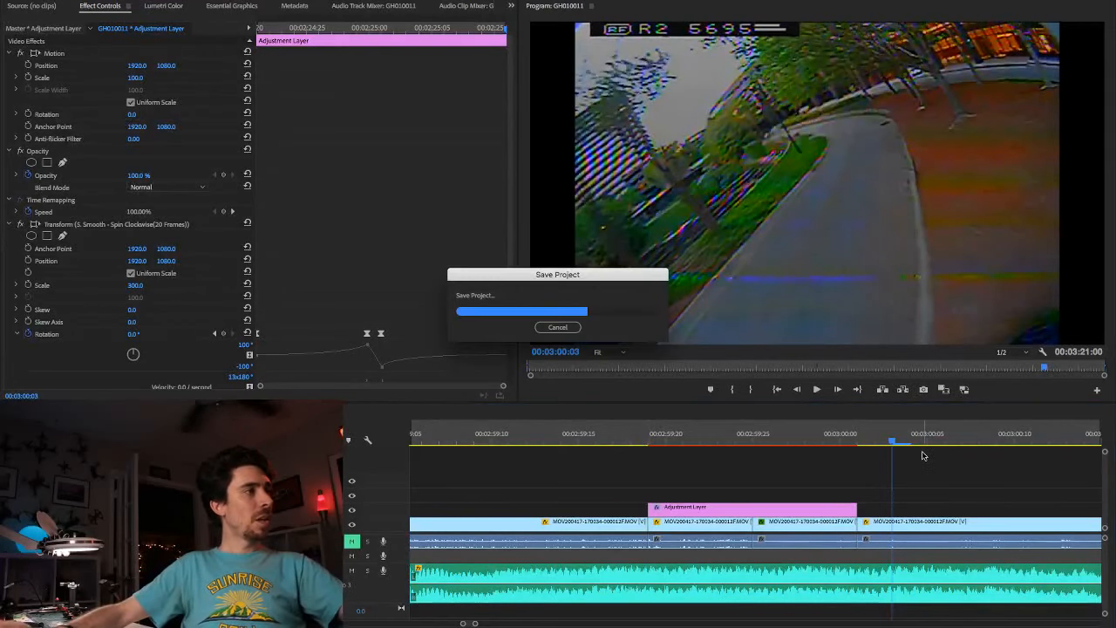
Step: Look over the cuts and adjustment-layer transitions across the whole timeline, and save the project again
{"action": "key", "text": "minus"}
{"action": "key", "text": "minus"}
{"action": "key", "text": "minus"}
{"action": "key", "text": "minus"}
{"action": "key", "text": "minus"}
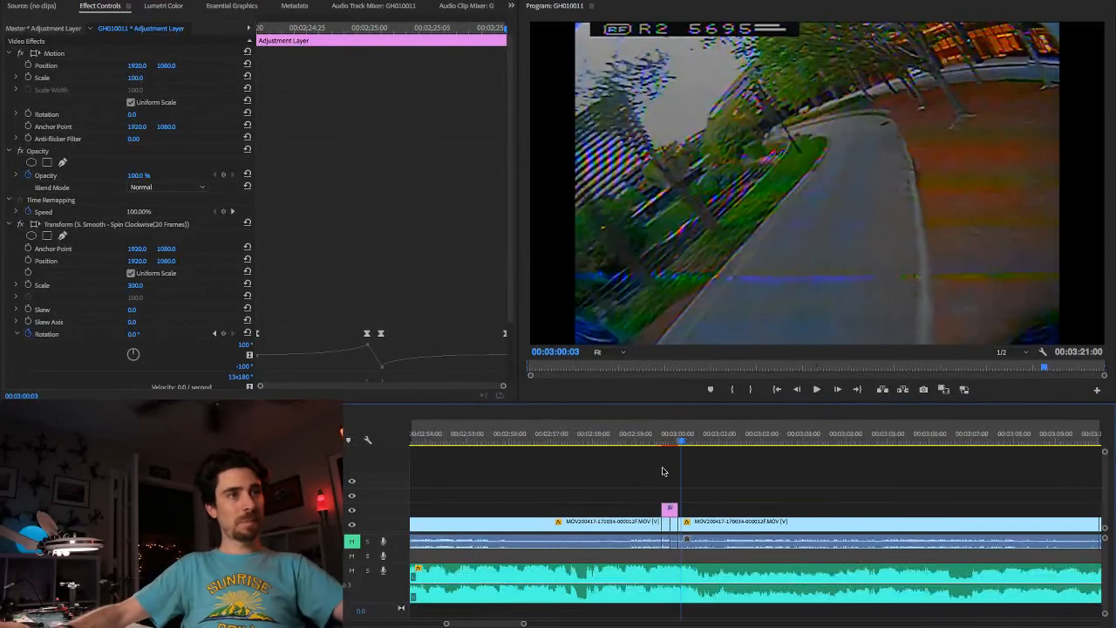
{"action": "scroll", "coordinate": [663, 472], "scroll_direction": "up", "scroll_amount": 5}
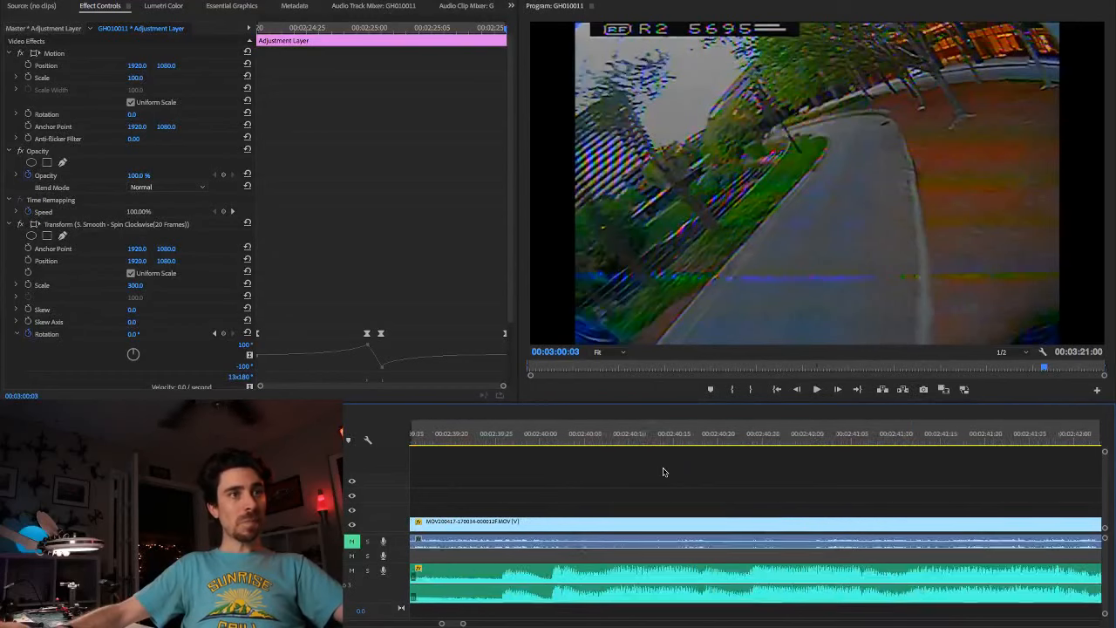
{"action": "scroll", "coordinate": [663, 472], "scroll_direction": "down", "scroll_amount": 8}
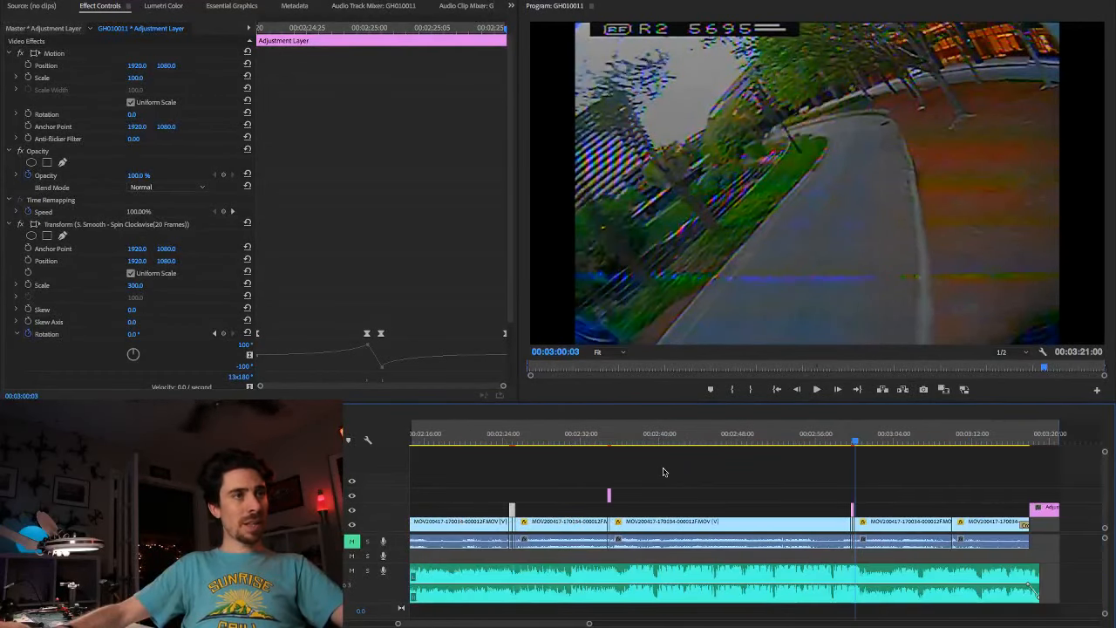
{"action": "scroll", "coordinate": [530, 483], "scroll_direction": "up", "scroll_amount": 4}
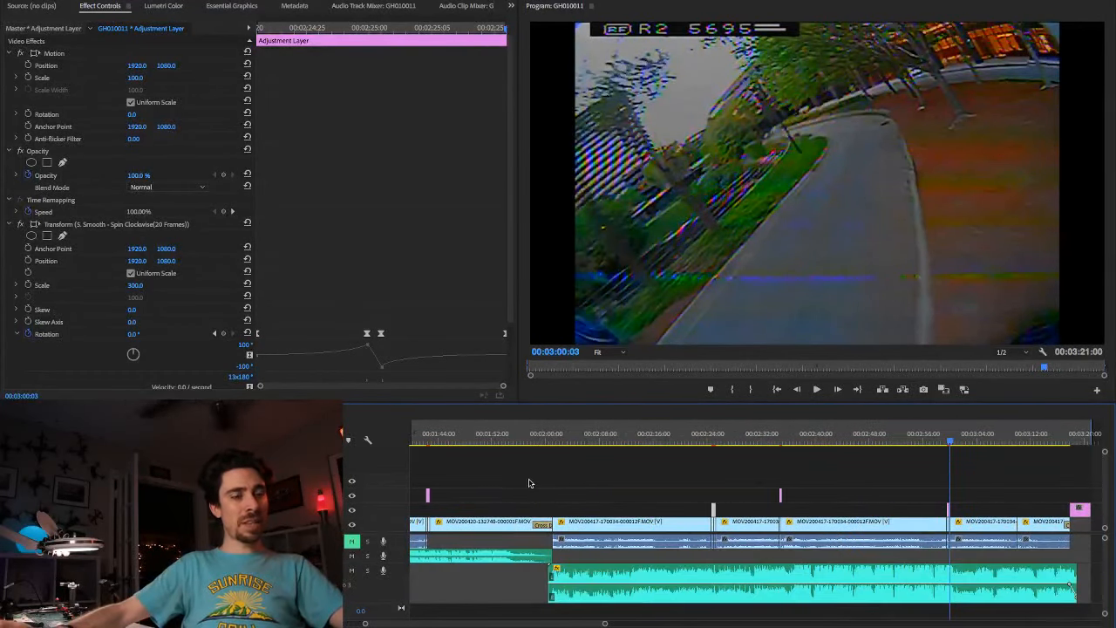
{"action": "scroll", "coordinate": [534, 483], "scroll_direction": "down", "scroll_amount": 4}
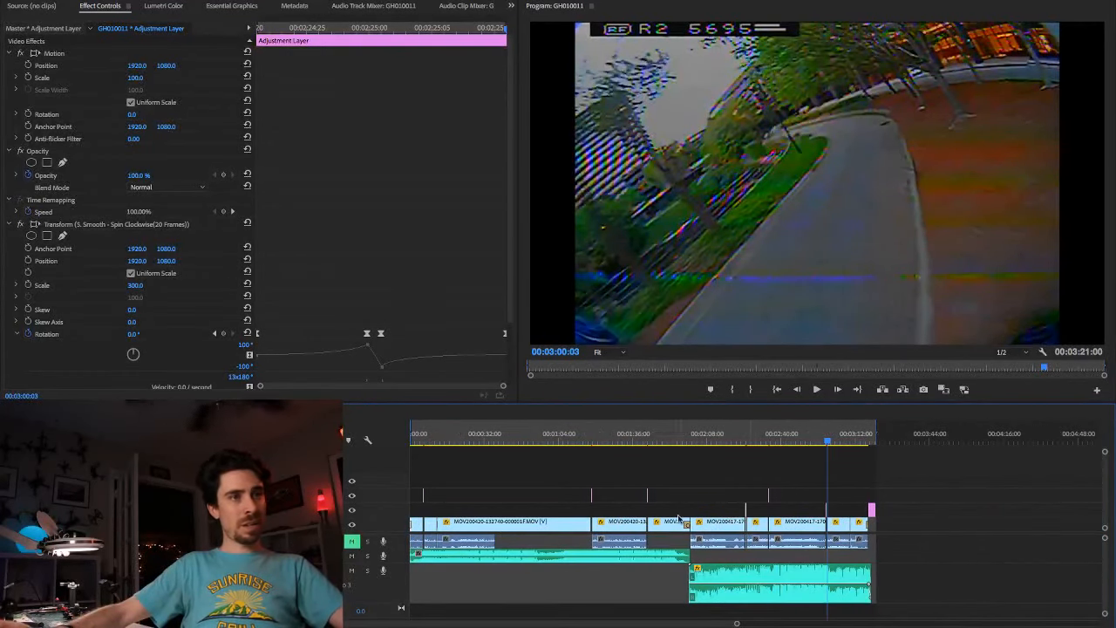
{"action": "scroll", "coordinate": [742, 567], "scroll_direction": "up", "scroll_amount": 5}
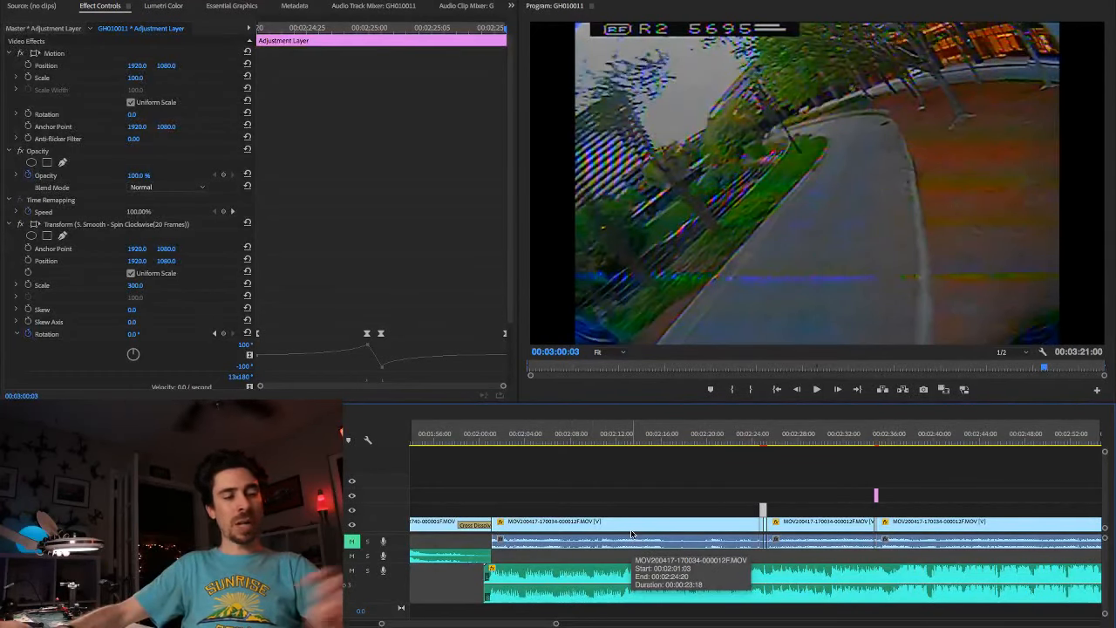
{"action": "key", "text": "super+s"}
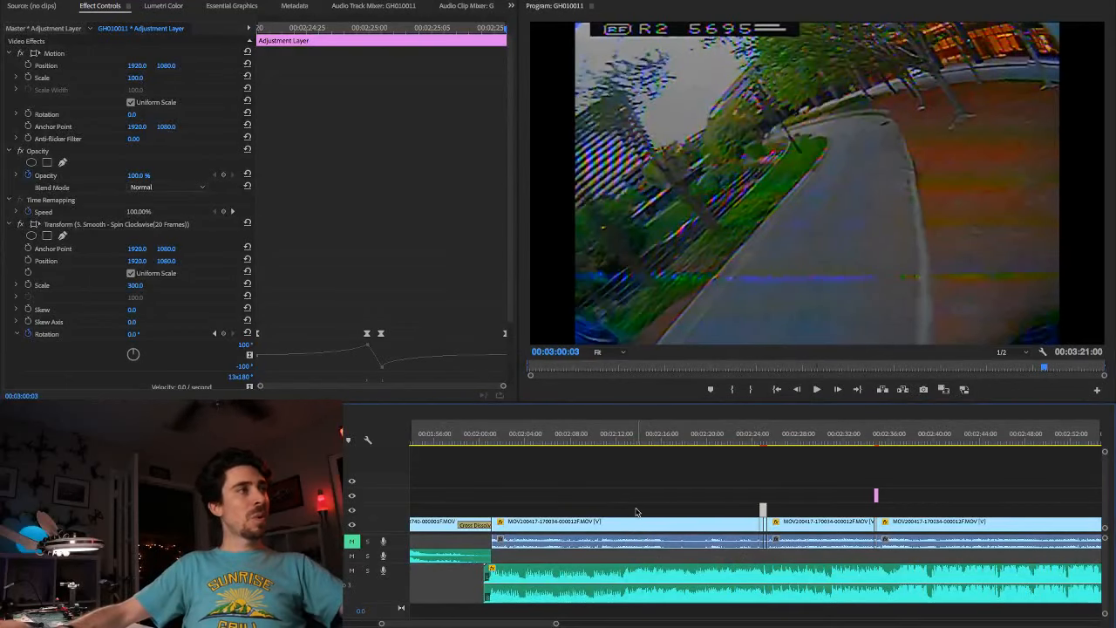
Step: Play the sequence from its beginning and enlarge the program preview to fill the window for a full review
{"action": "left_click", "coordinate": [777, 390]}
{"action": "left_click", "coordinate": [815, 390]}
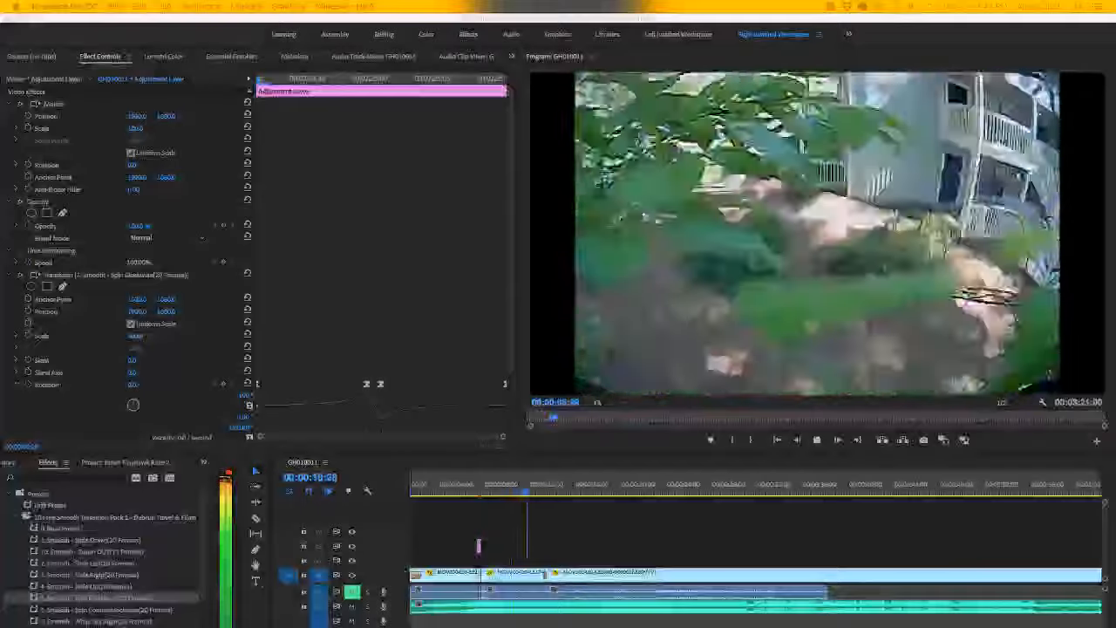
{"action": "key", "text": "minus"}
{"action": "key", "text": "minus"}
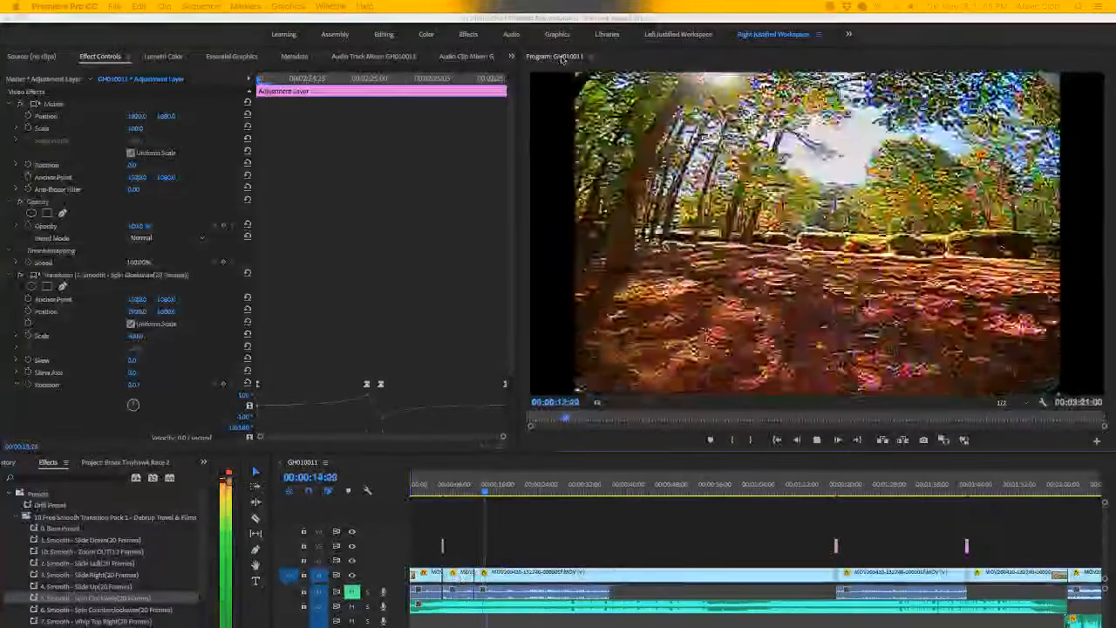
{"action": "key", "text": "grave"}
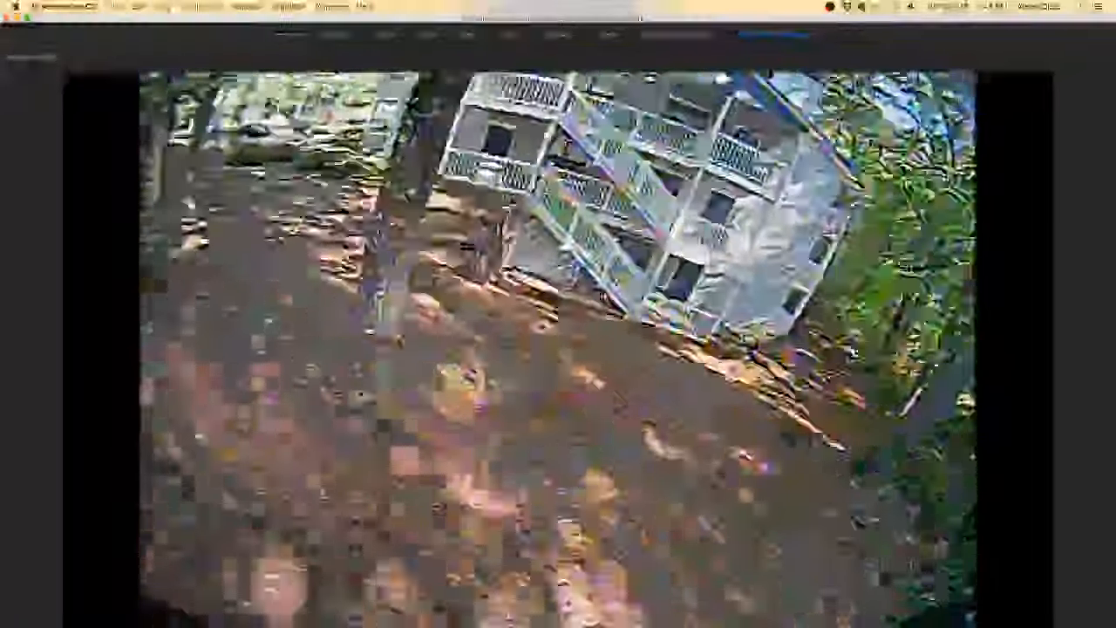